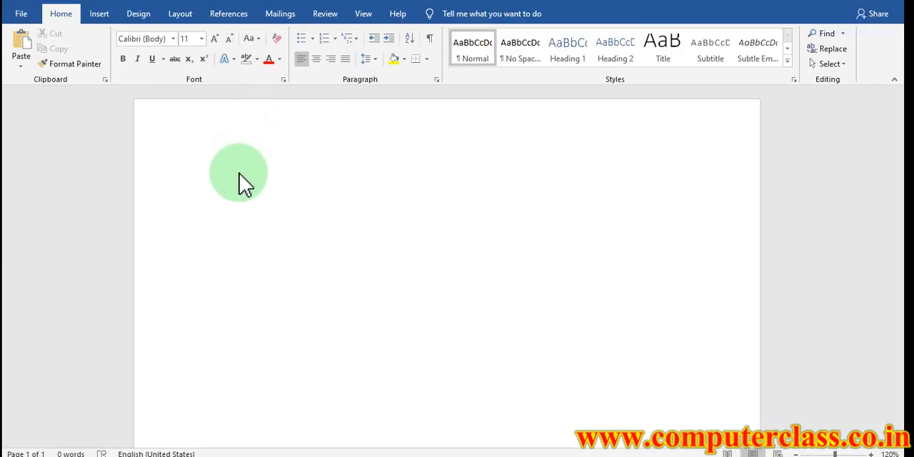
# Set the font size to 14 and start a bulleted list with round bullets in the blank document
pyautogui.click(237, 173)
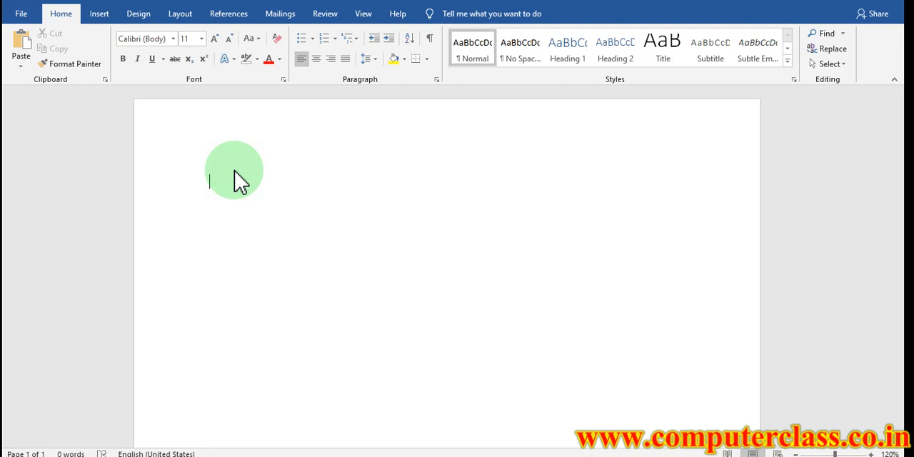
pyautogui.click(215, 38)
pyautogui.click(216, 39)
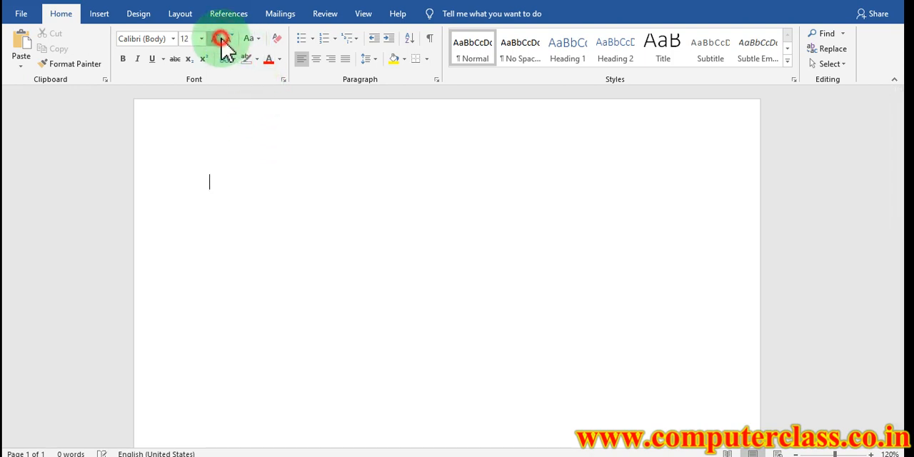
pyautogui.click(303, 43)
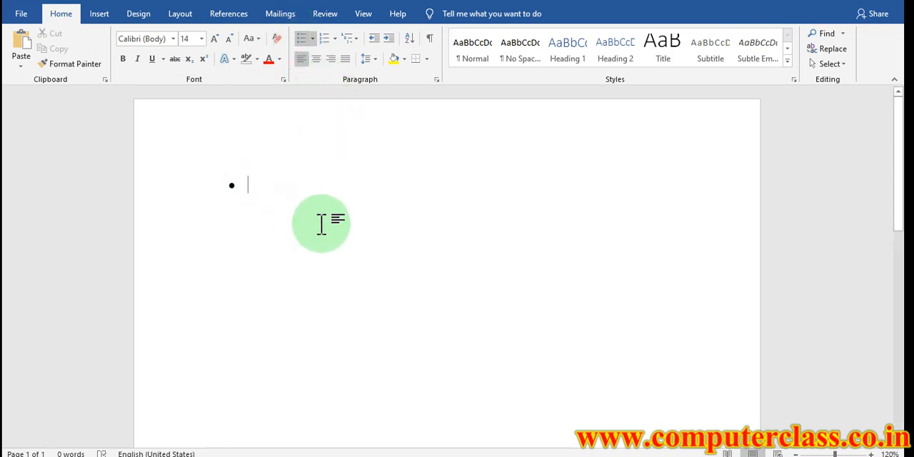
# Enter the list items COMPUTER, MOUSE, KEYBOARD, MONITOR and KEYBAORD, and end the list with a blank line
pyautogui.write('COMPUTER')
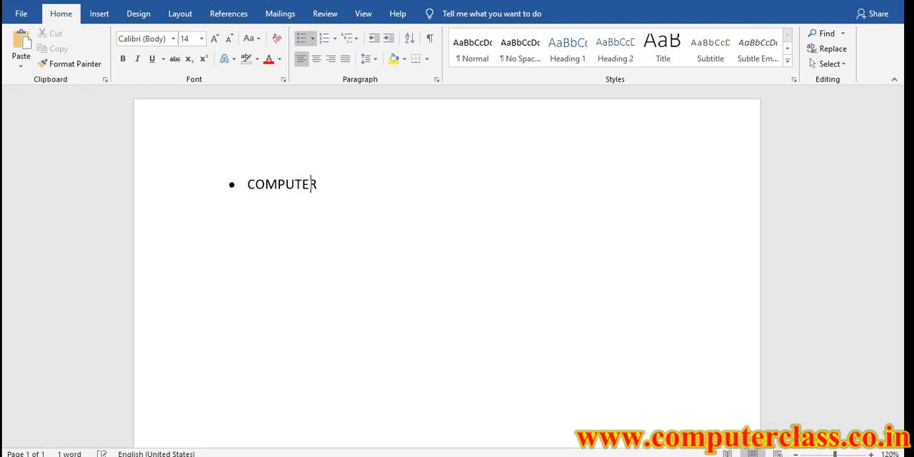
pyautogui.press('Return')
pyautogui.write('M')
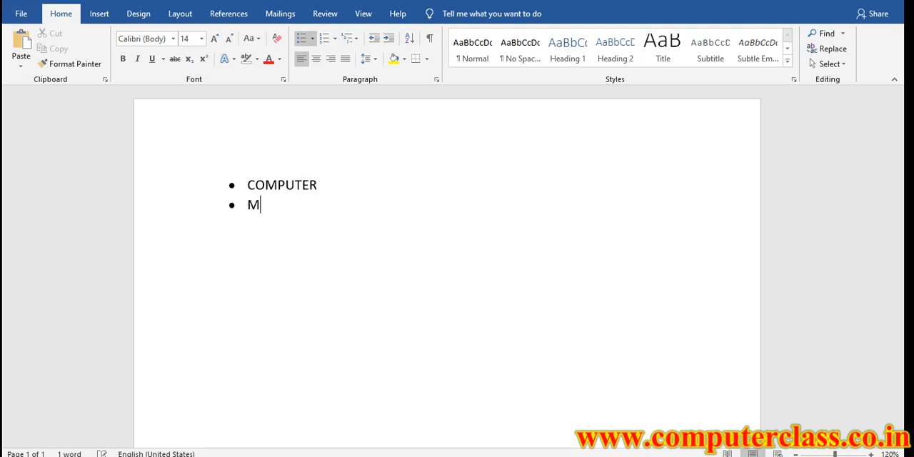
pyautogui.write('OUSE KEY')
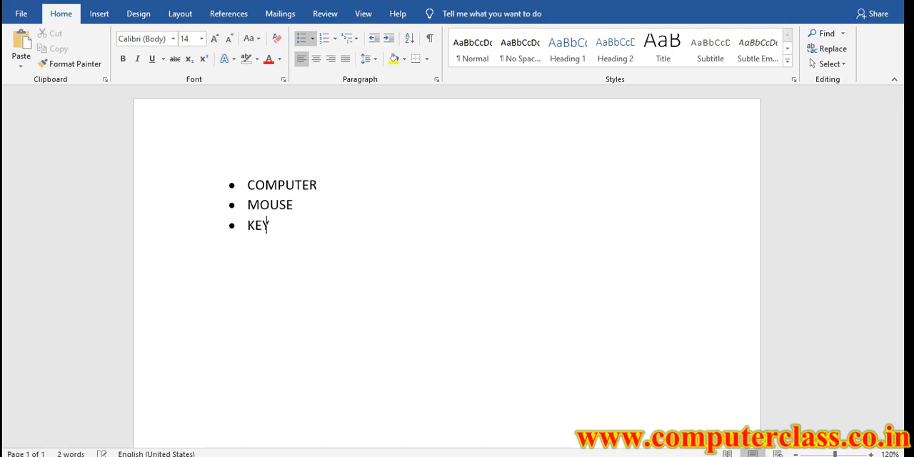
pyautogui.write('BOARD')
pyautogui.press('Return')
pyautogui.write('MONITOR')
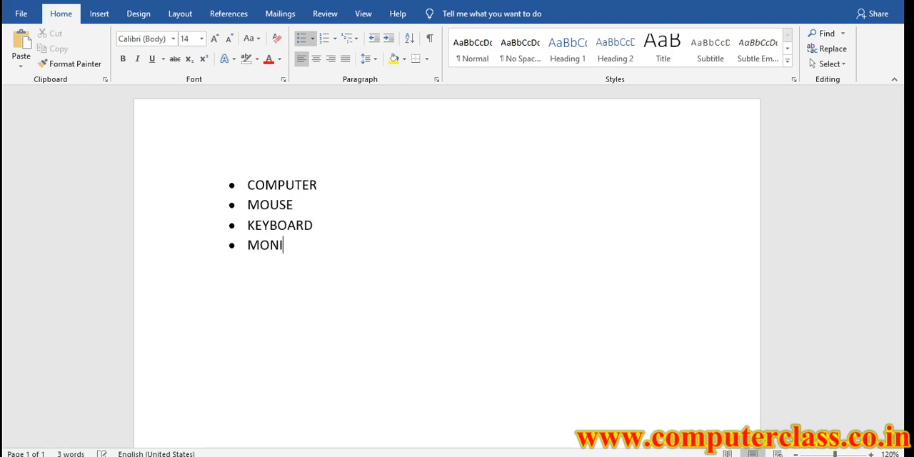
pyautogui.press('Return')
pyautogui.write('KEYBAORD')
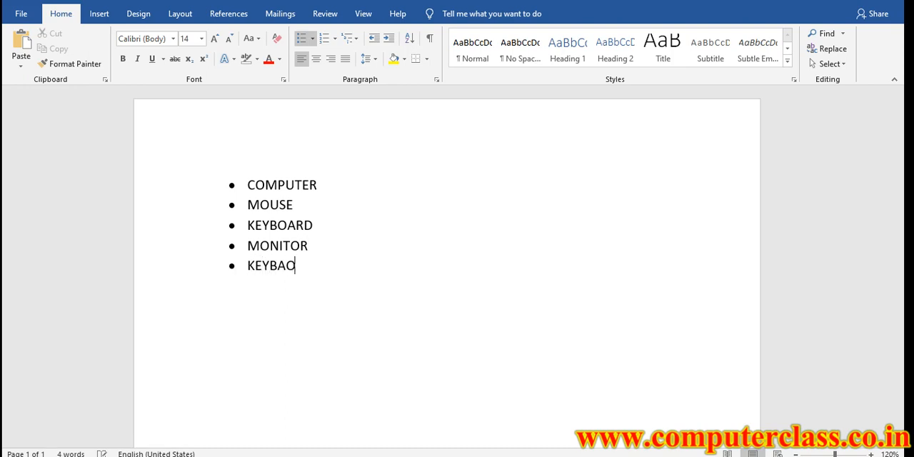
pyautogui.press('Return')
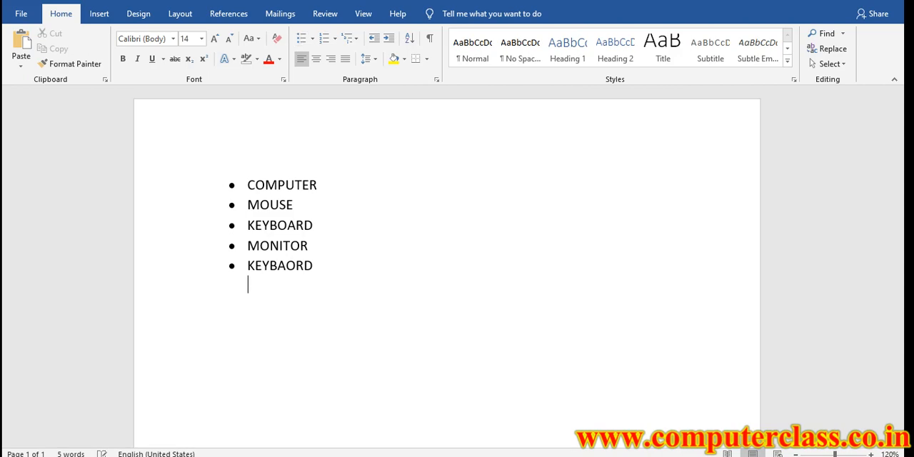
pyautogui.press('Return')
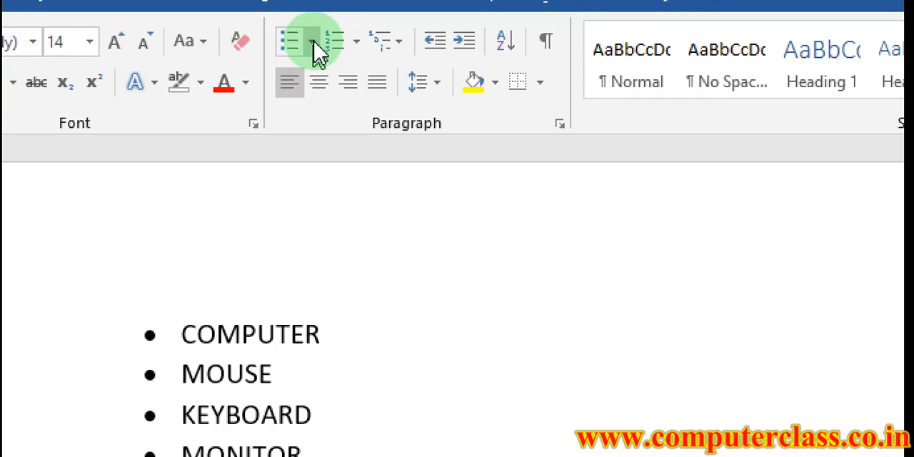
# Start a list with arrow-shaped bullets below the first list
pyautogui.click(313, 39)
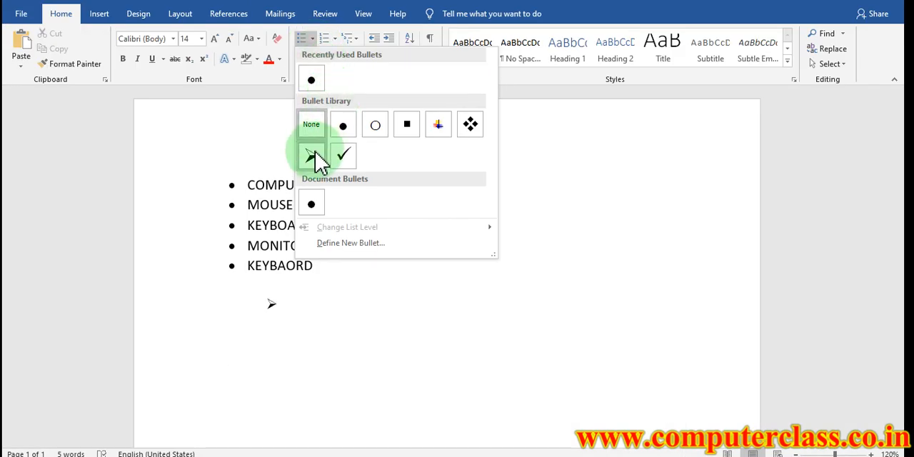
pyautogui.click(311, 156)
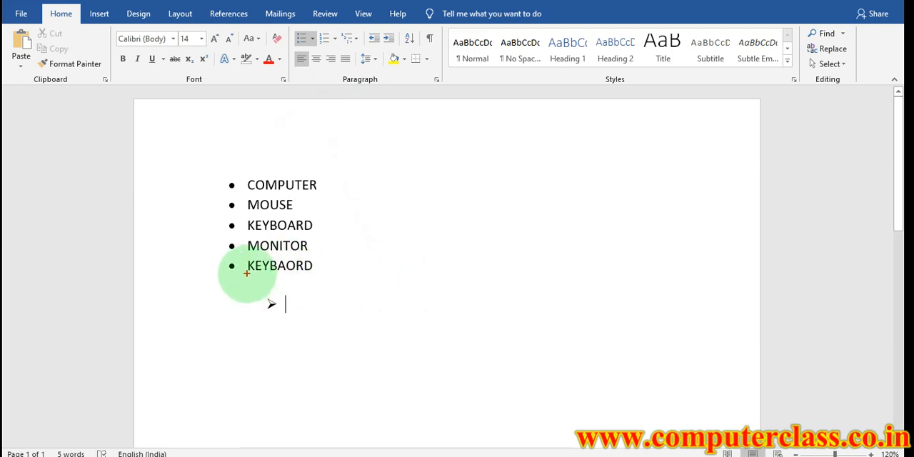
pyautogui.moveTo(265, 272)
pyautogui.mouseDown()
pyautogui.moveTo(265, 301)
pyautogui.moveTo(286, 302)
pyautogui.moveTo(262, 306)
pyautogui.moveTo(247, 339)
pyautogui.moveTo(214, 299)
pyautogui.mouseUp()
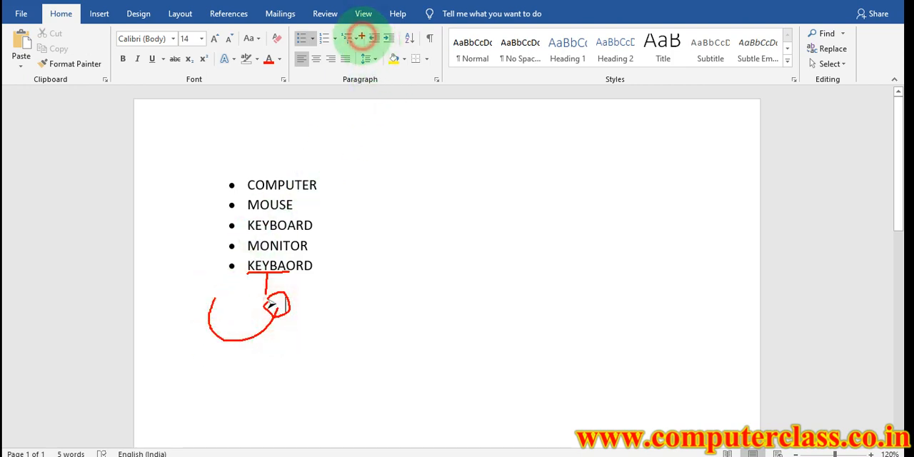
pyautogui.moveTo(362, 35)
pyautogui.mouseDown()
pyautogui.moveTo(401, 27)
pyautogui.moveTo(388, 46)
pyautogui.moveTo(356, 37)
pyautogui.moveTo(374, 41)
pyautogui.mouseUp()
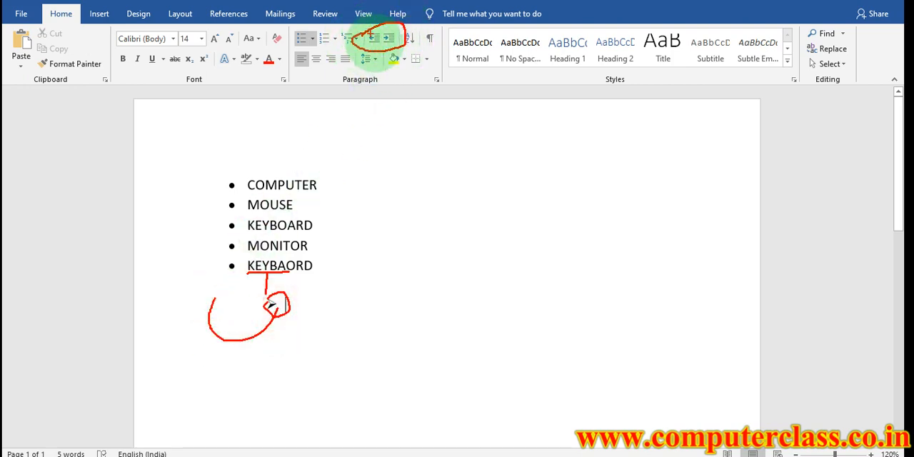
pyautogui.press('Escape')
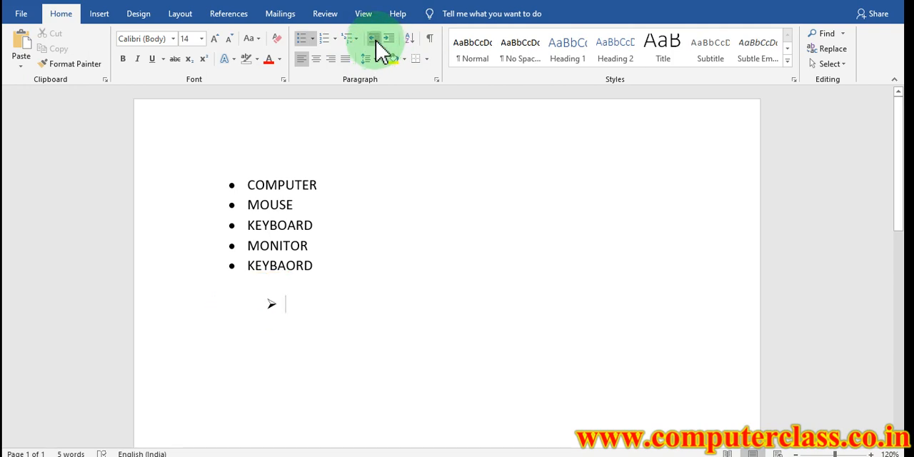
# Adjust the indent of the empty arrow bullet to line up with the list above
pyautogui.click(374, 39)
pyautogui.click(374, 38)
pyautogui.click(374, 39)
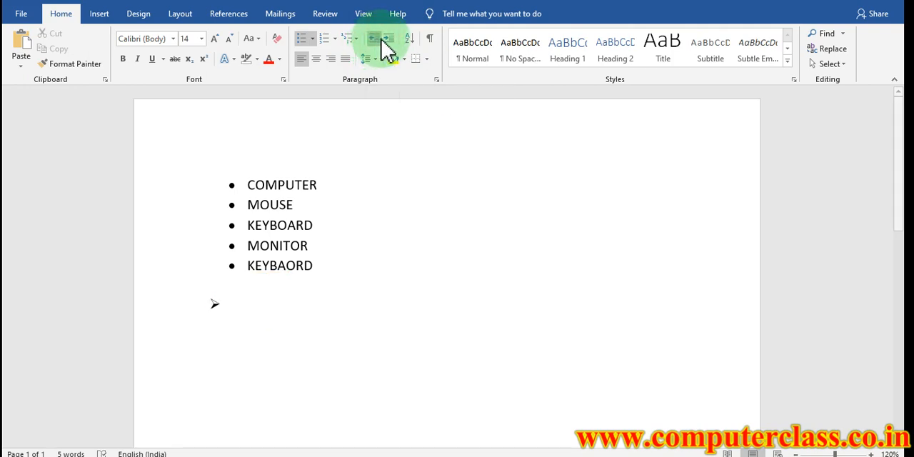
pyautogui.click(388, 40)
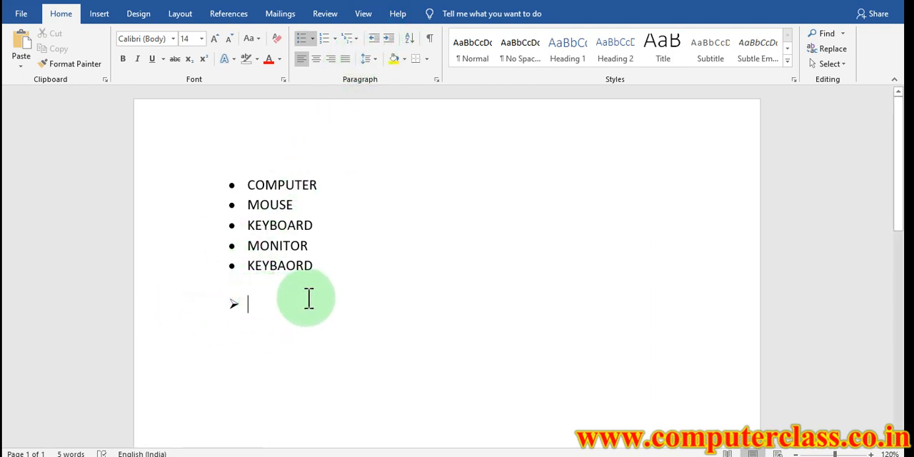
# Enter LED, LCD, MONITOR and PROJECTOR as items of the arrow-bulleted list
pyautogui.write('LED ')
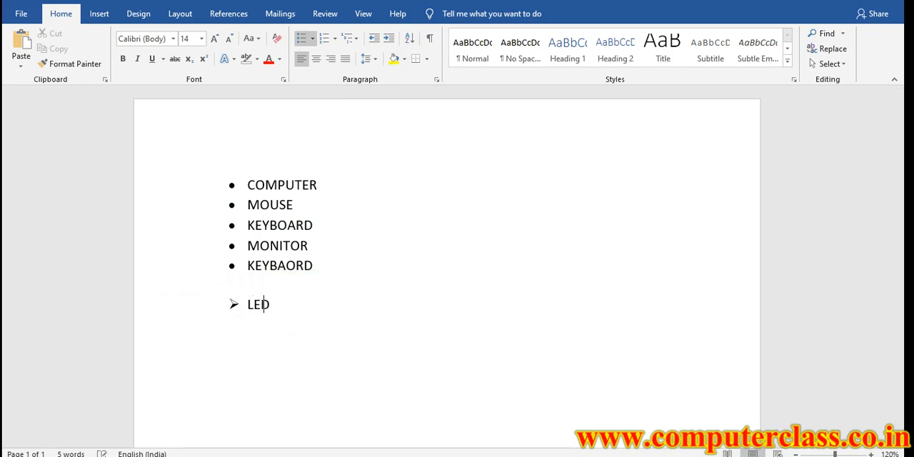
pyautogui.write('LCD')
pyautogui.press('Return')
pyautogui.write('MONITOR')
pyautogui.press('Return')
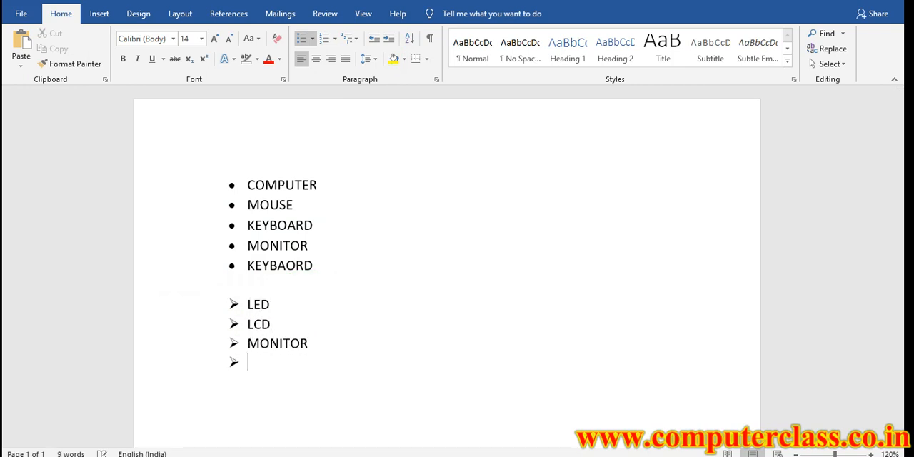
pyautogui.write('PROJECTOR')
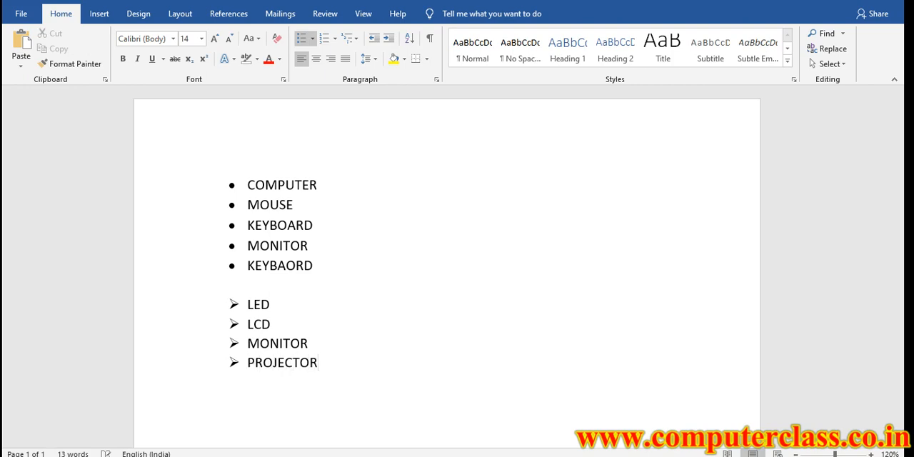
pyautogui.press('Return')
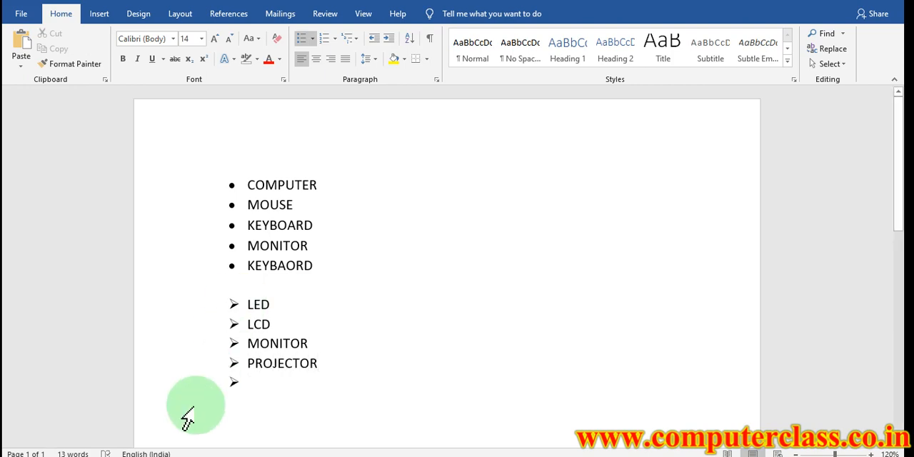
pyautogui.moveTo(206, 372); pyautogui.dragTo(262, 389)
pyautogui.press('Escape')
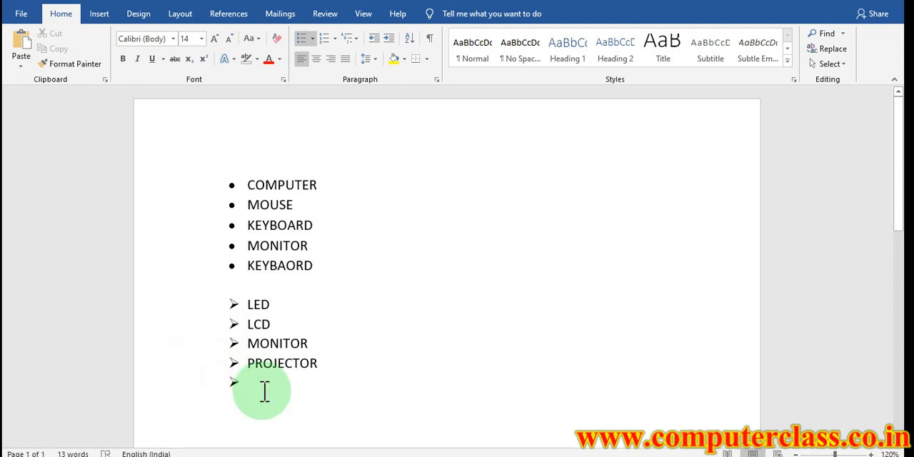
# End the arrow list, skip a line, and start a check-mark list with its indent reduced to match the lists above
pyautogui.press('BackSpace')
pyautogui.press('Return')
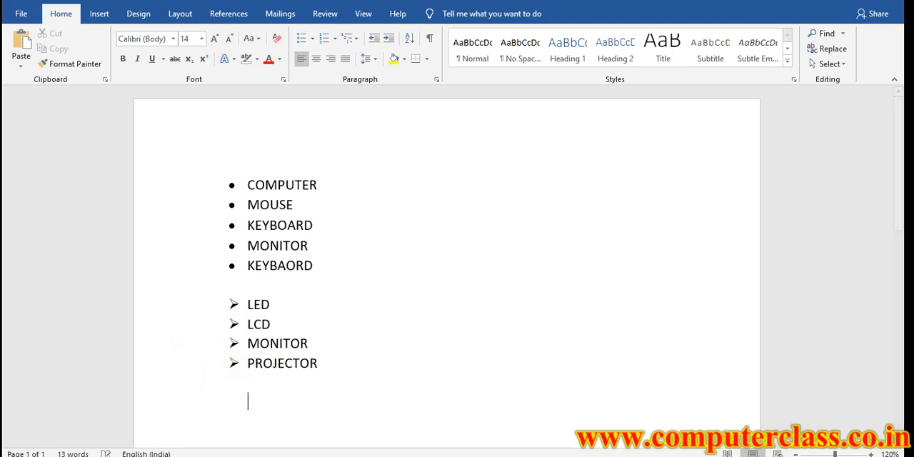
pyautogui.click(312, 39)
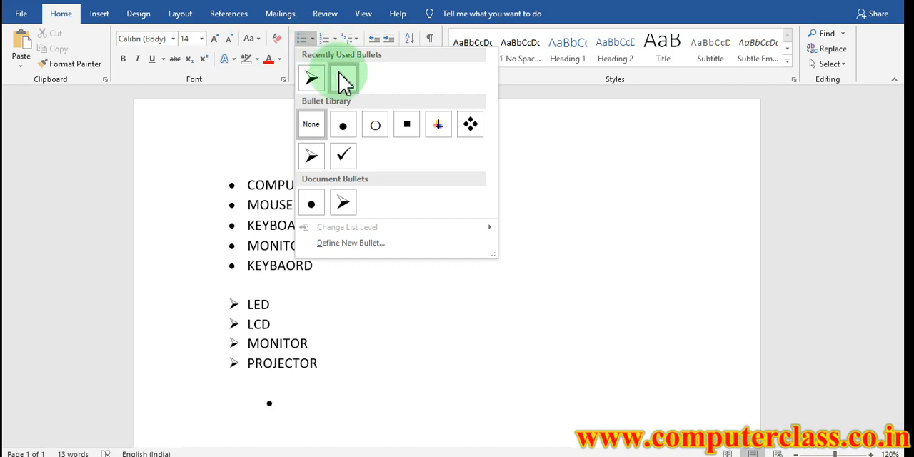
pyautogui.click(345, 157)
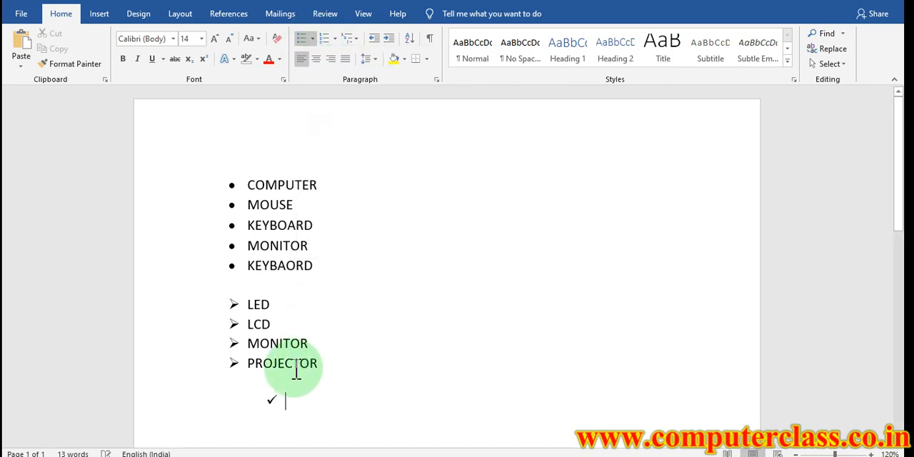
pyautogui.click(377, 43)
pyautogui.click(377, 43)
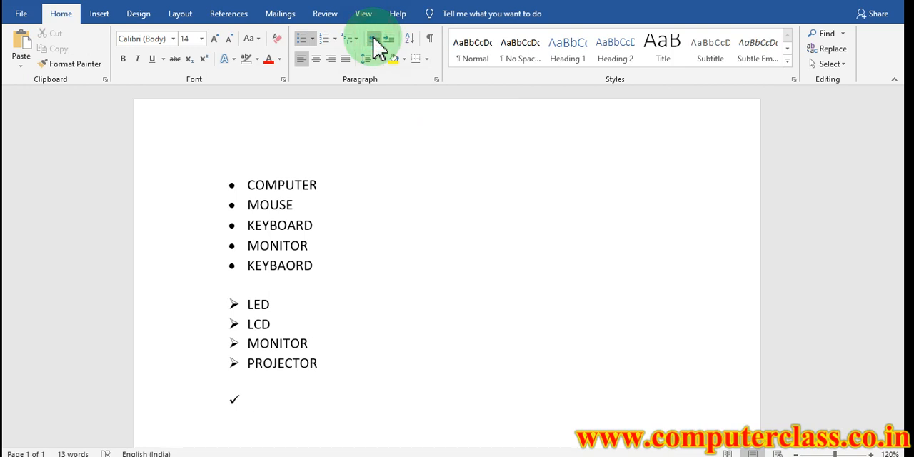
# Enter WIRELESS MOUSE and WIRED MOUSE as items of the check-mark list
pyautogui.scroll(-1, 417, 240)
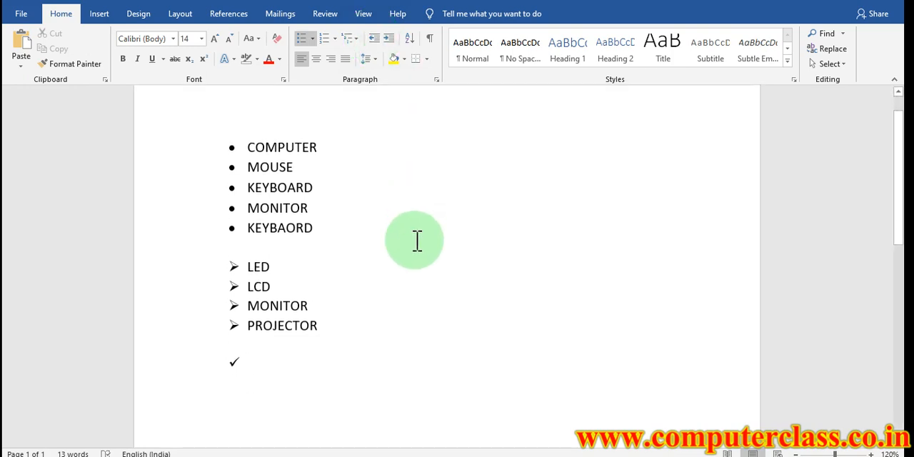
pyautogui.write('WIRELESS ')
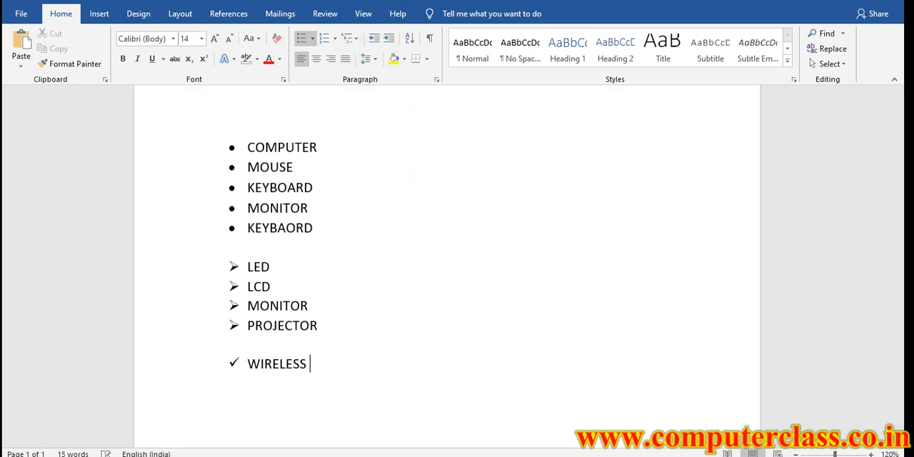
pyautogui.write('MOUSE WIRED MOUS')
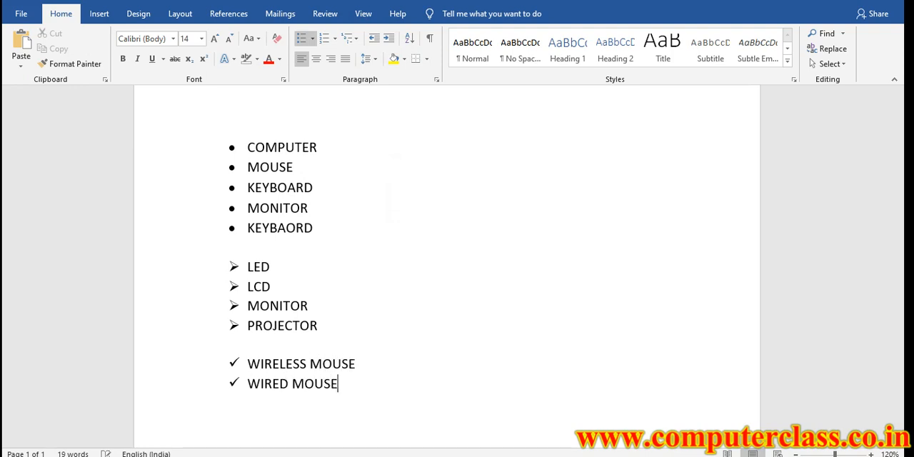
# Replace all three lists with the plain lines COMPUTER, MOUSE, KEYBOARD, MONITOR, CPU and UPS
pyautogui.moveTo(376, 397); pyautogui.dragTo(178, 126)
pyautogui.press('Delete')
pyautogui.write('COMPUTER')
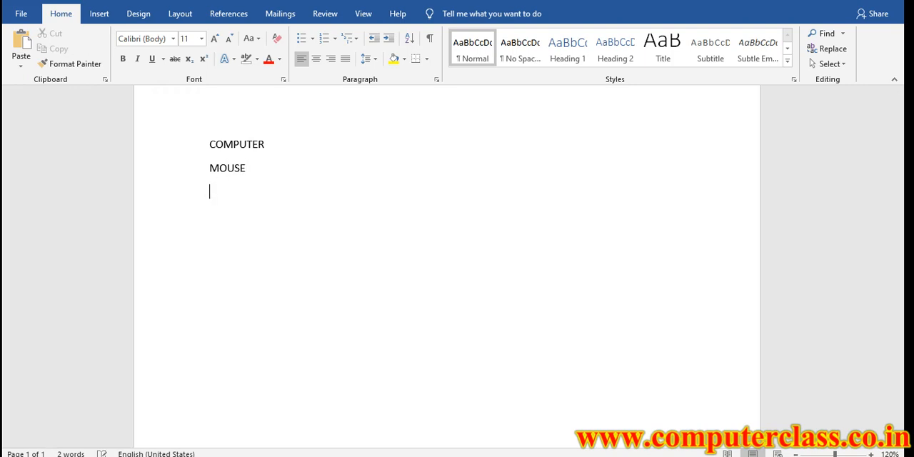
pyautogui.write('YBOARD')
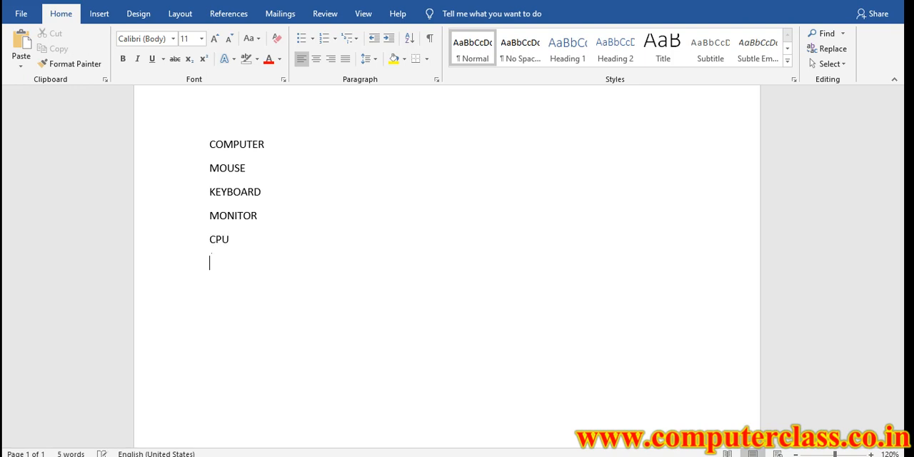
# Apply arrow-shaped bullets to all the lines from COMPUTER to UPS
pyautogui.moveTo(256, 260); pyautogui.dragTo(207, 143)
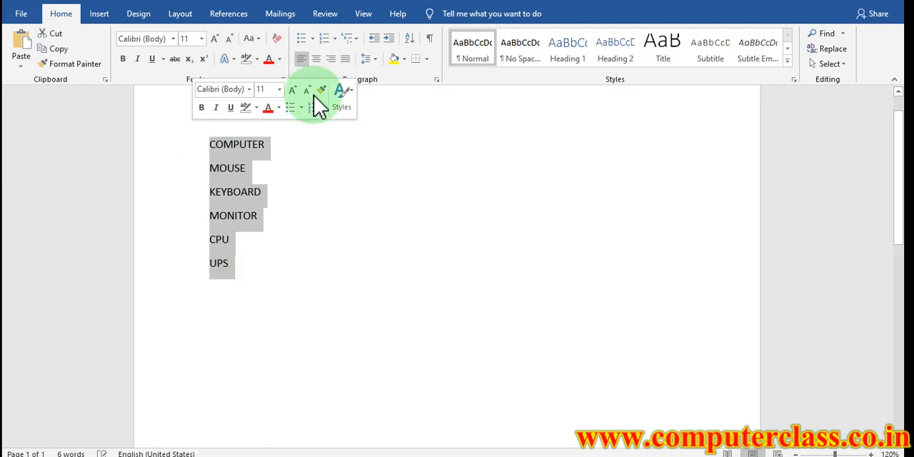
pyautogui.click(302, 39)
pyautogui.click(312, 38)
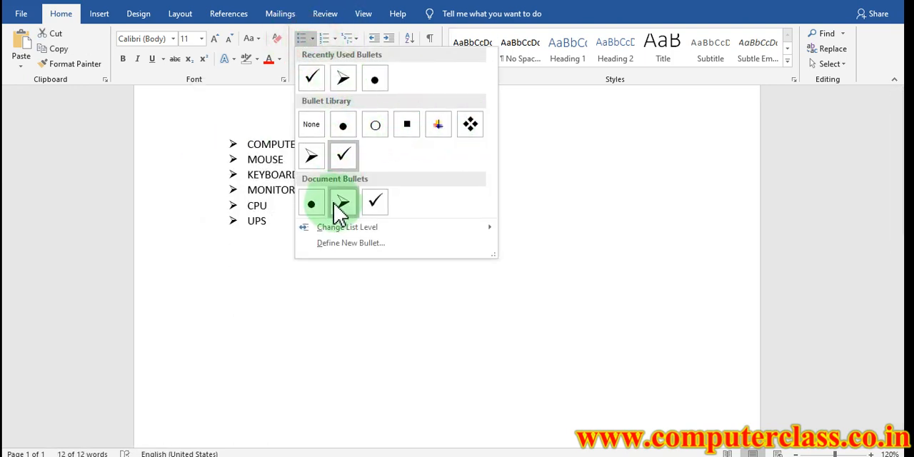
pyautogui.click(345, 79)
# Increase the font size of the whole bulleted list to 16 and clear the selection
pyautogui.hotkey('ctrl', 'a')
pyautogui.click(214, 38)
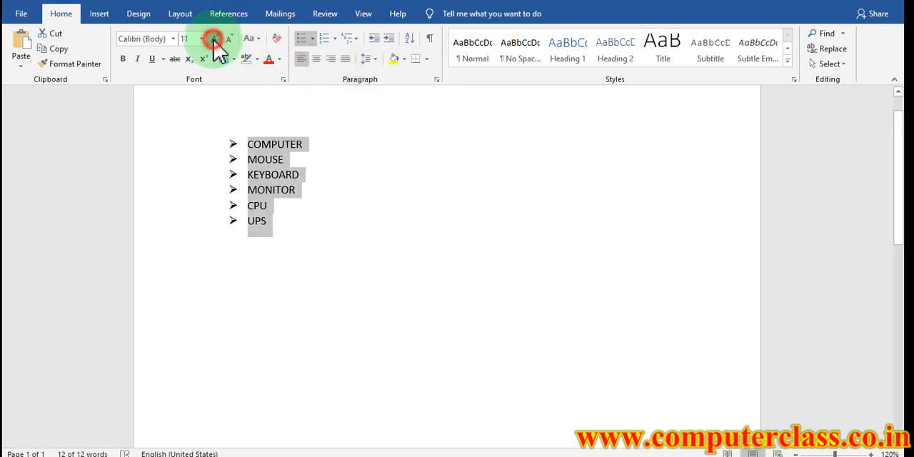
pyautogui.click(214, 38)
pyautogui.click(214, 39)
pyautogui.click(337, 148)
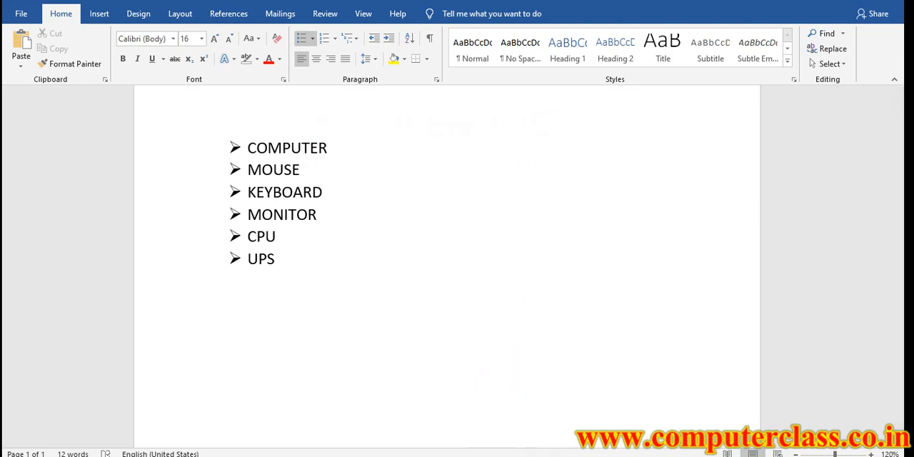
# Insert an empty sub-bullet one level deeper directly below COMPUTER
pyautogui.click(543, 456)
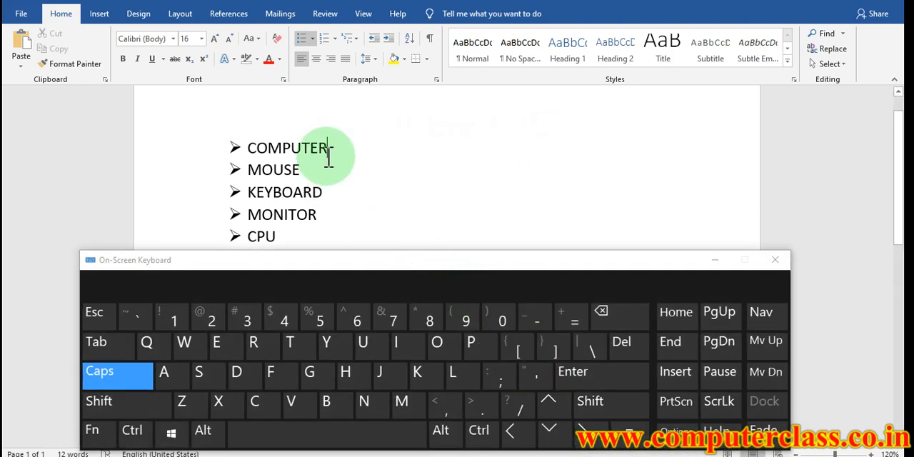
pyautogui.hotkey('ctrl', '2')
pyautogui.moveTo(269, 157); pyautogui.dragTo(330, 157)
pyautogui.press('Escape')
pyautogui.click(330, 142)
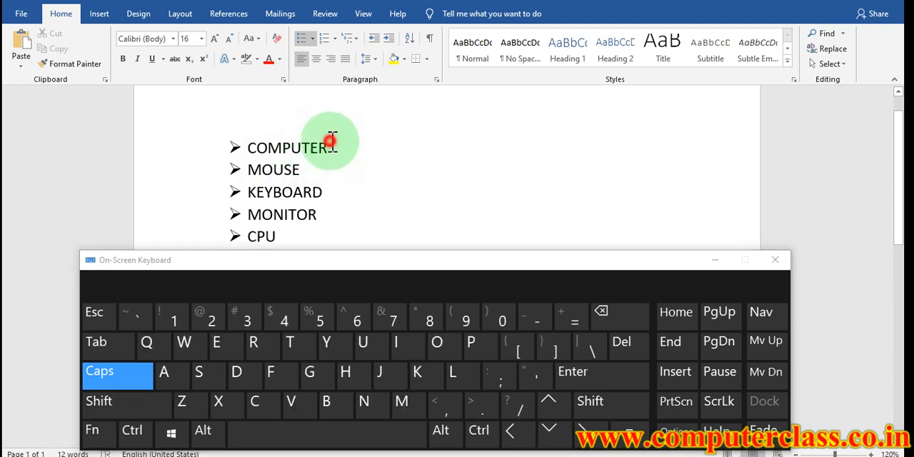
pyautogui.click(580, 372)
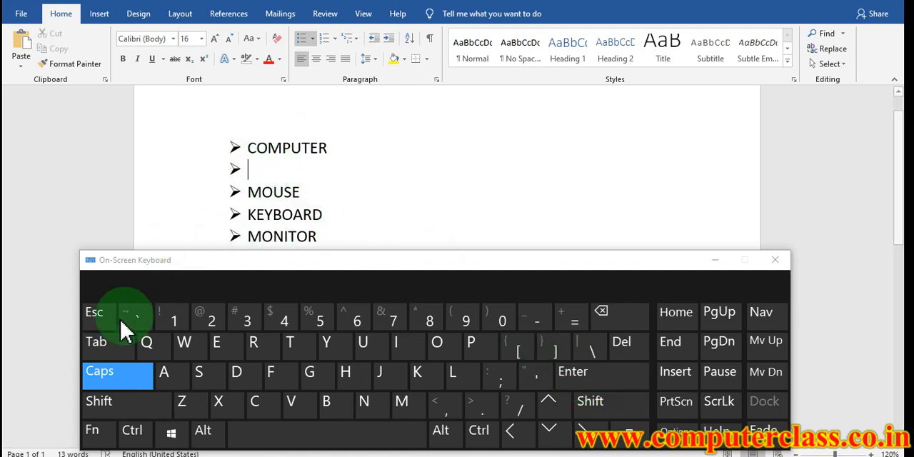
pyautogui.click(105, 347)
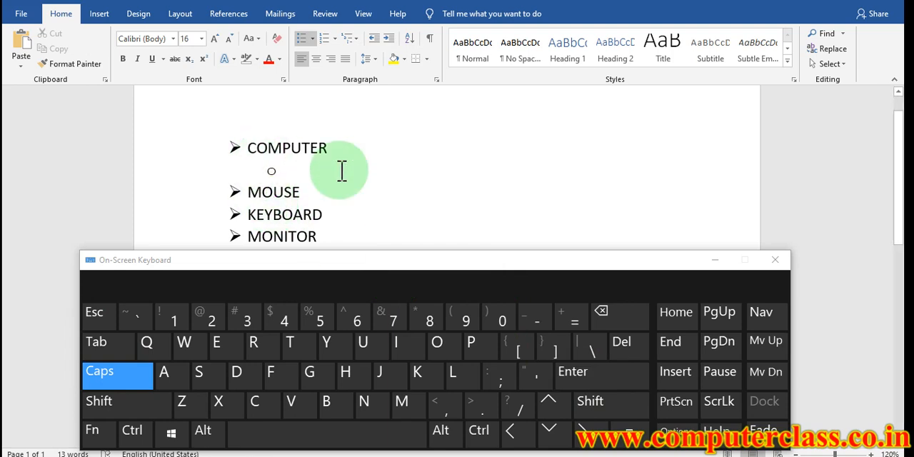
pyautogui.click(717, 262)
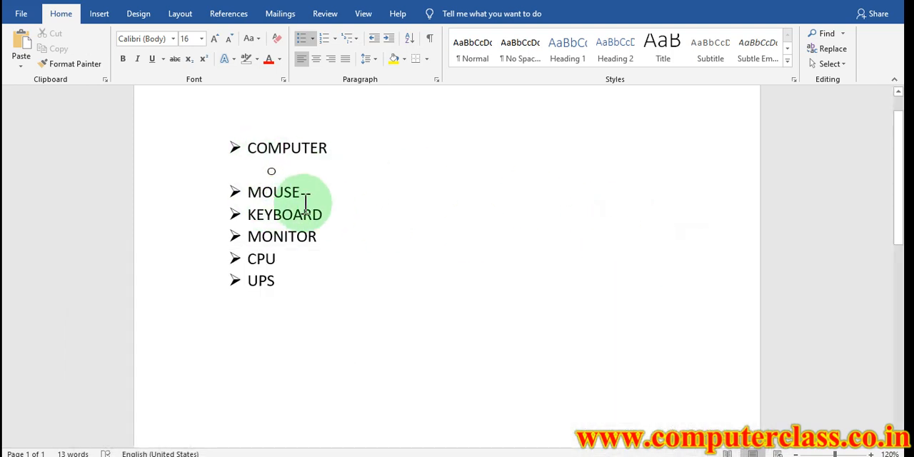
# Enter LAPTOP, DESKTOP, SERVER, TABLETS and PHONE as the sub-items of COMPUTER
pyautogui.write('LAPTOP')
pyautogui.press('Return')
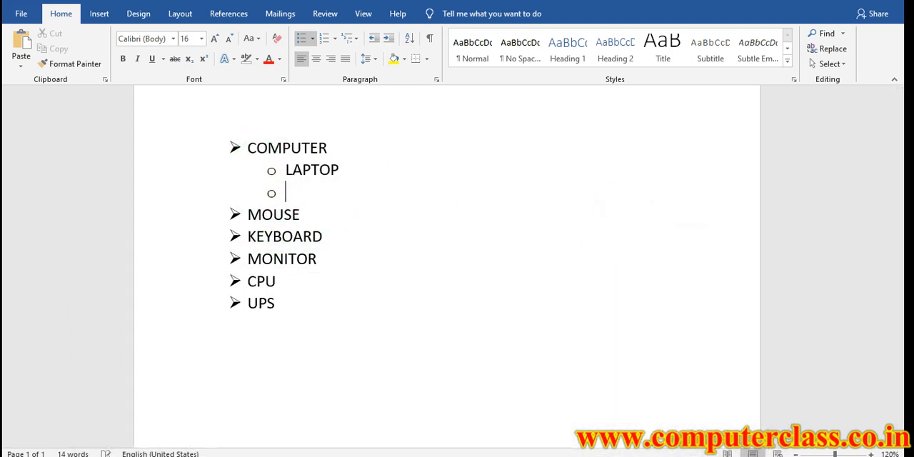
pyautogui.write('DESKTOP')
pyautogui.press('Return')
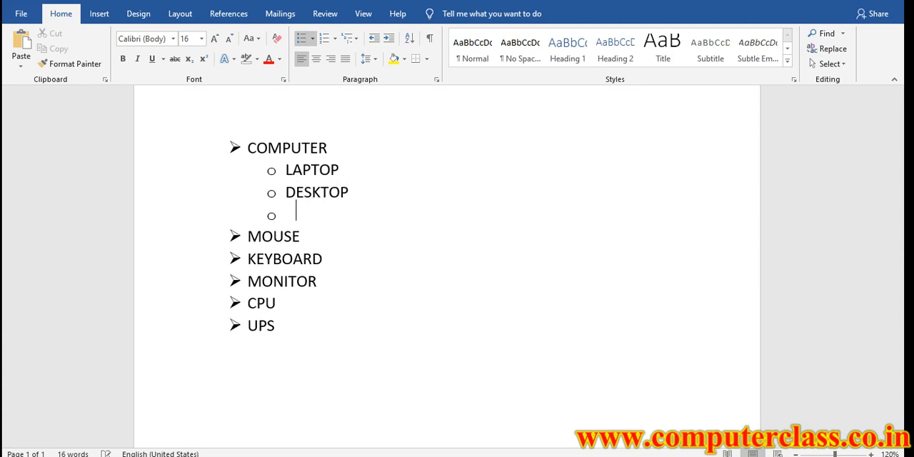
pyautogui.write('SERVER')
pyautogui.press('Return')
pyautogui.write('TABLETS')
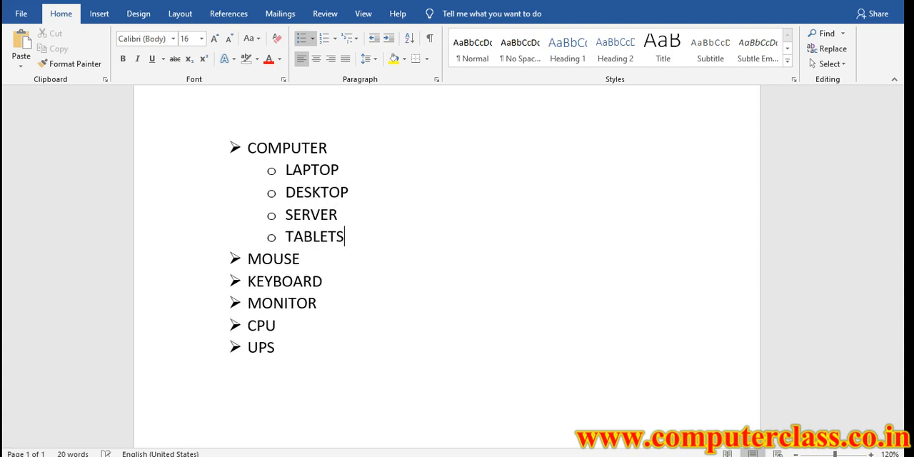
pyautogui.press('Return')
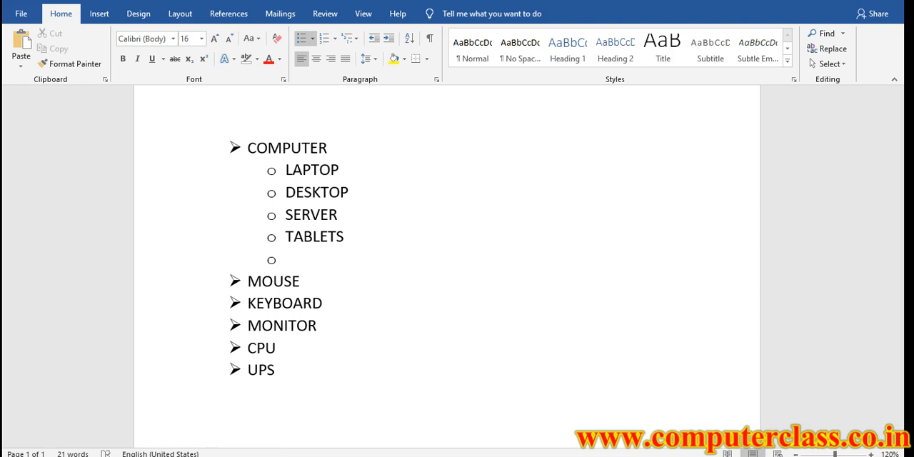
pyautogui.write('PHONE')
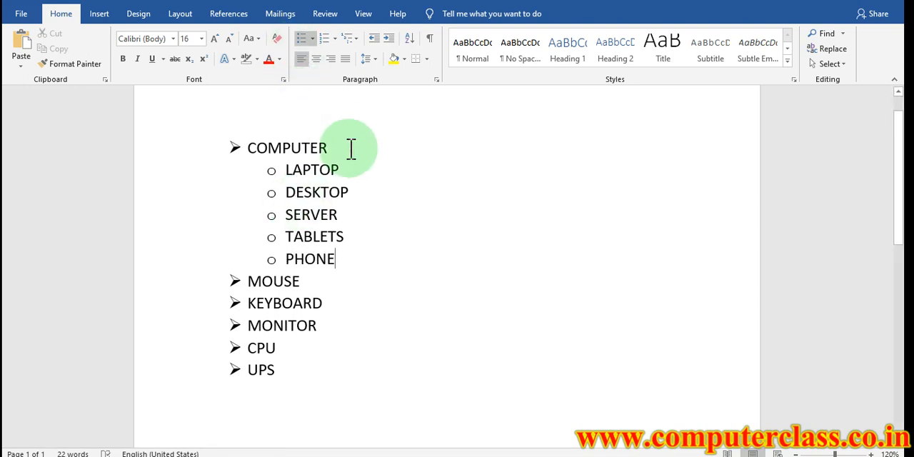
# Insert an empty third-level bullet directly below LAPTOP
pyautogui.click(523, 456)
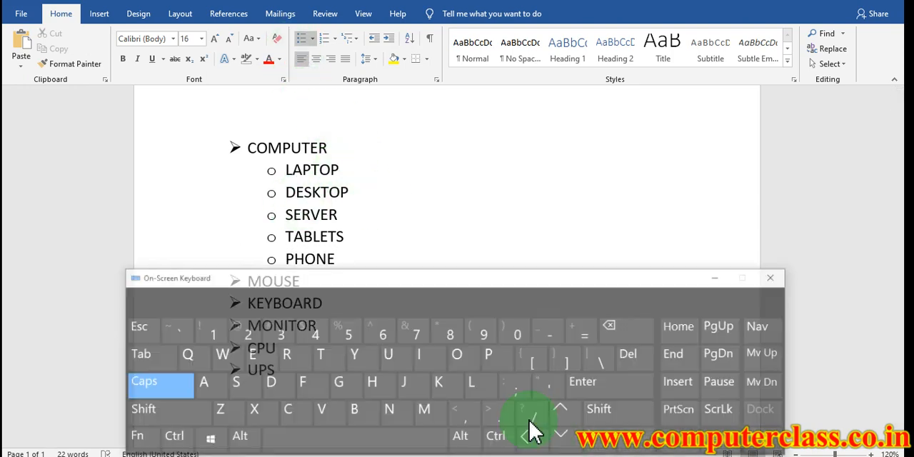
pyautogui.click(582, 374)
pyautogui.click(96, 342)
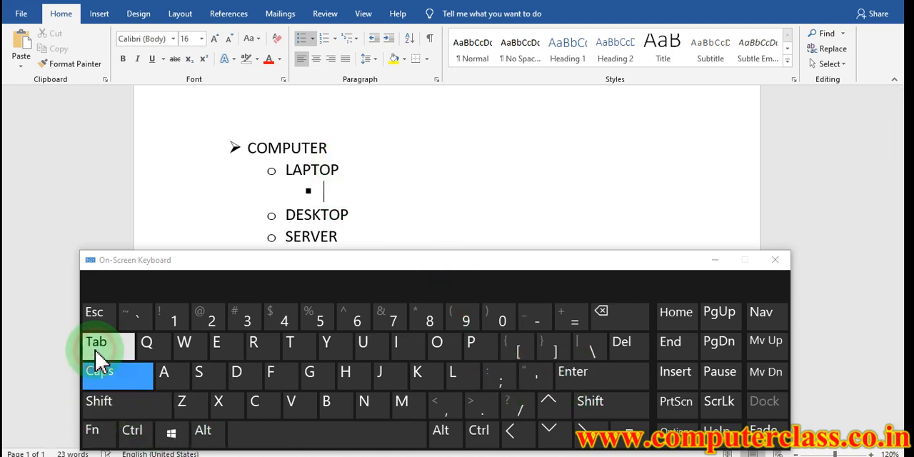
pyautogui.click(715, 261)
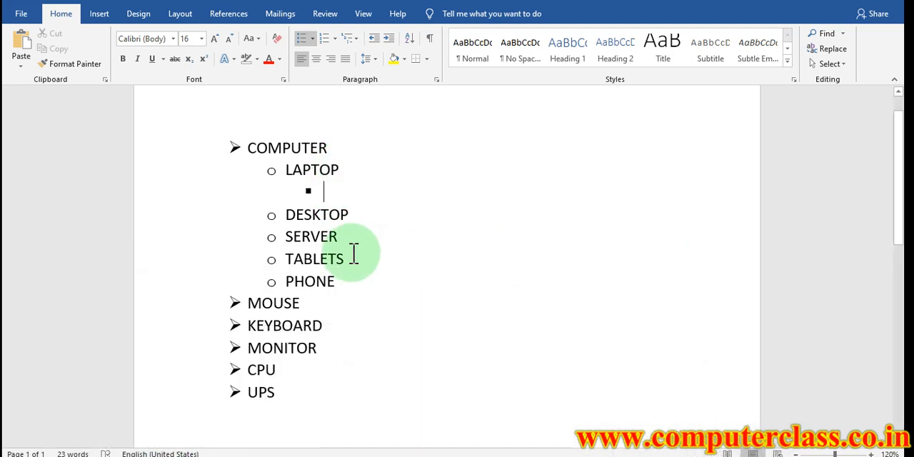
# Enter DELL, HP, SAMSUNG, LENOVO and ACCER as the sub-items of LAPTOP
pyautogui.write('DELL')
pyautogui.press('Return')
pyautogui.write('HP')
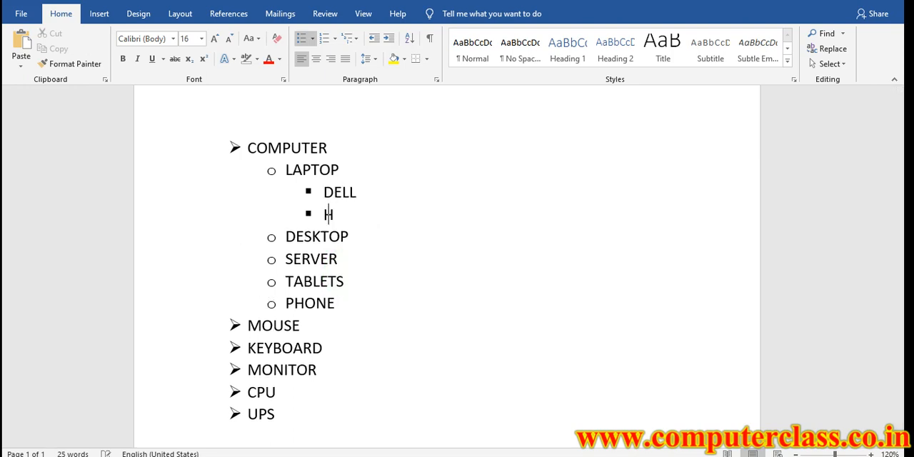
pyautogui.press('Return')
pyautogui.write('SAMSUNG')
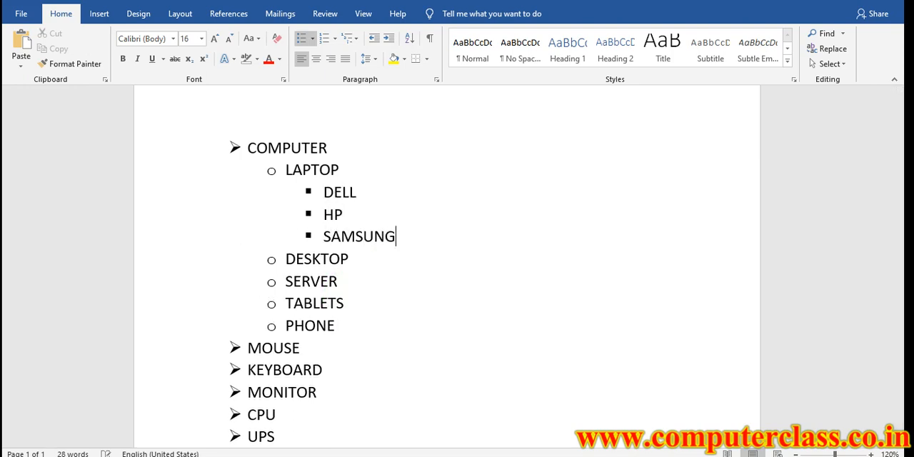
pyautogui.press('Return')
pyautogui.write('LENOVO')
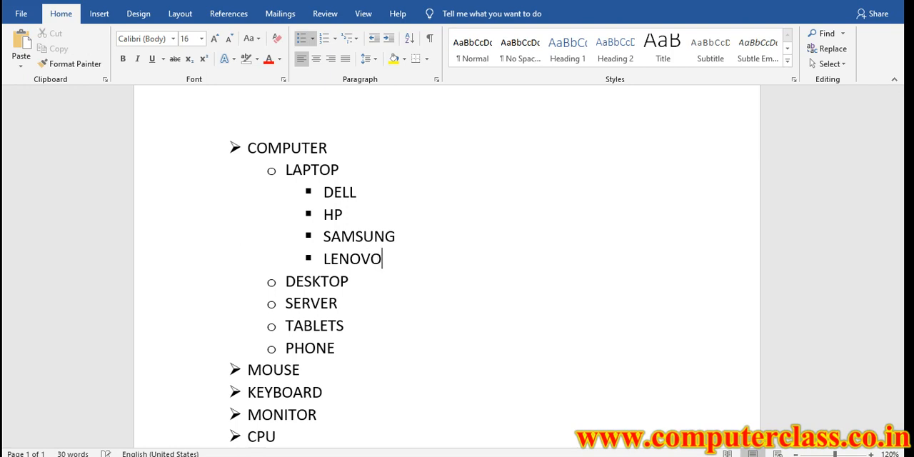
pyautogui.press('Return')
pyautogui.write('ACCER')
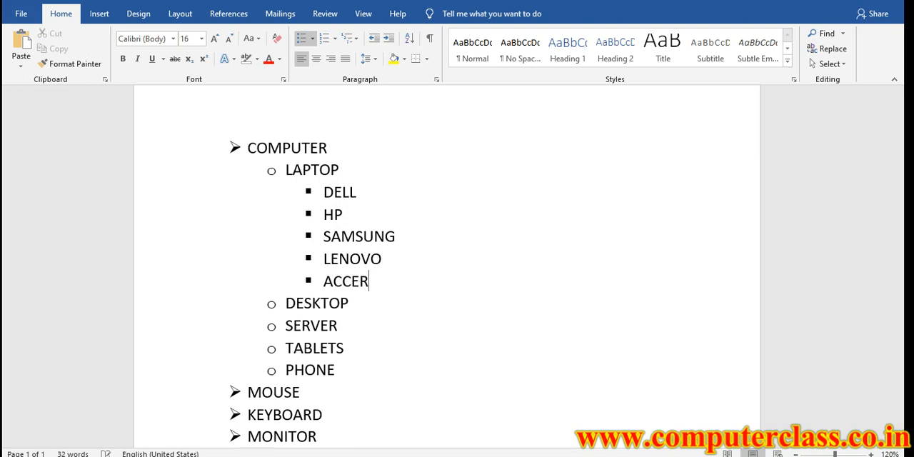
# Insert an empty fourth-level bullet below DELL and change its symbol to the arrow shape
pyautogui.click(358, 197)
pyautogui.click(495, 456)
pyautogui.click(571, 373)
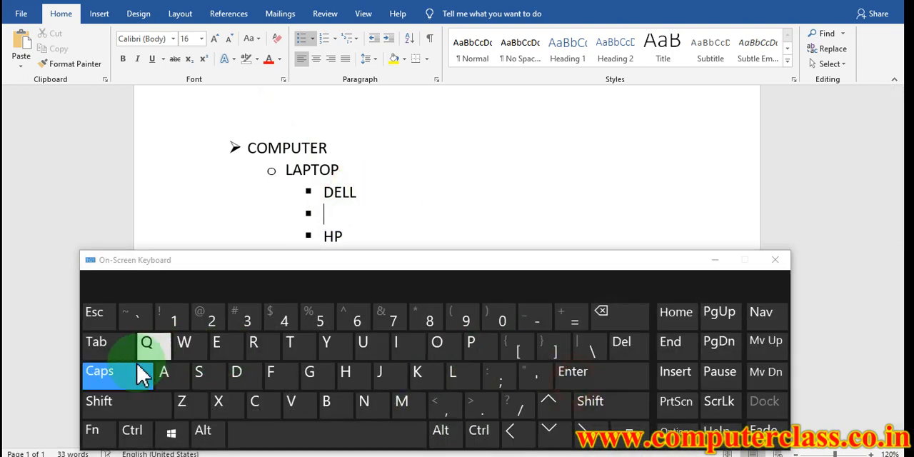
pyautogui.click(108, 347)
pyautogui.click(715, 262)
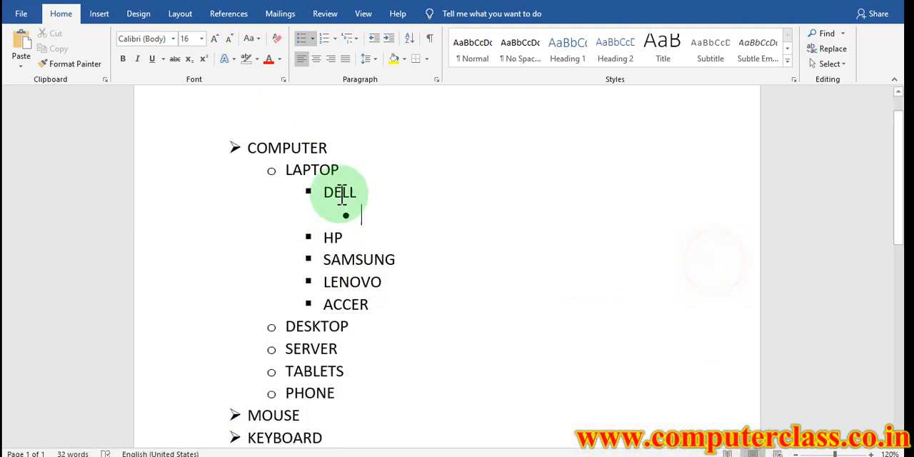
pyautogui.click(312, 39)
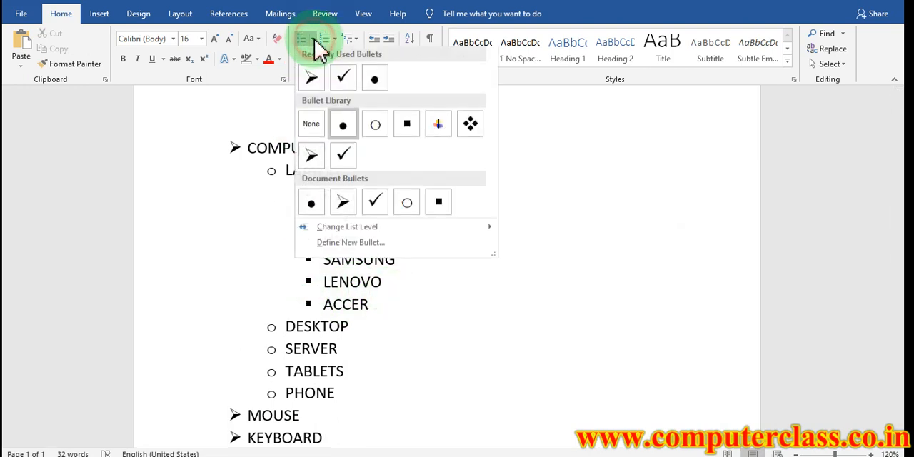
pyautogui.click(312, 156)
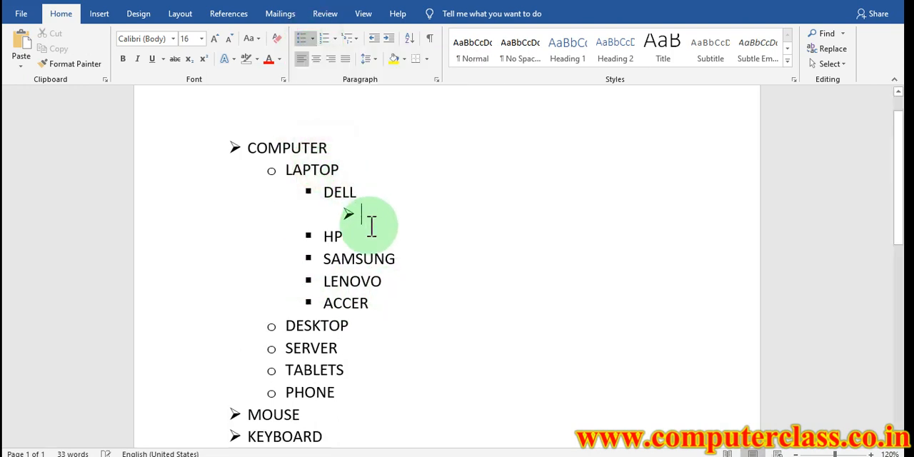
# Enter 25000, 35000 and 45000 as the arrow-bulleted sub-items of DELL
pyautogui.write('2')
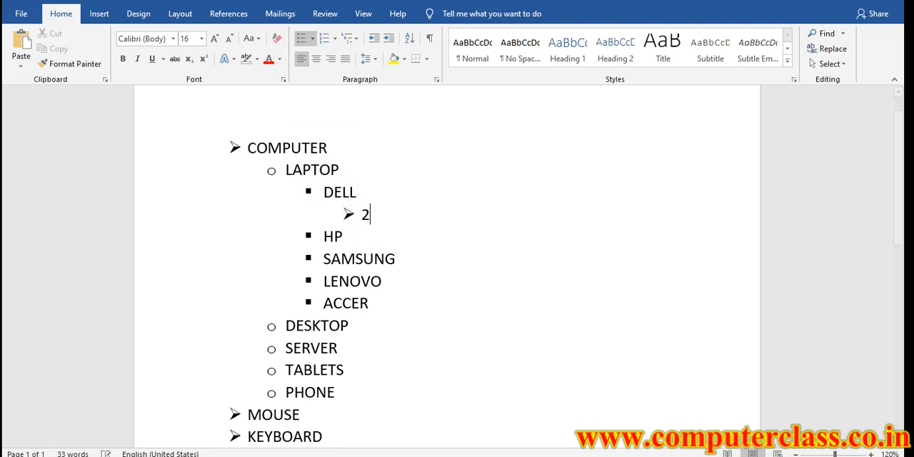
pyautogui.write('5000')
pyautogui.press('Return')
pyautogui.write('35000')
pyautogui.press('Return')
pyautogui.write('45')
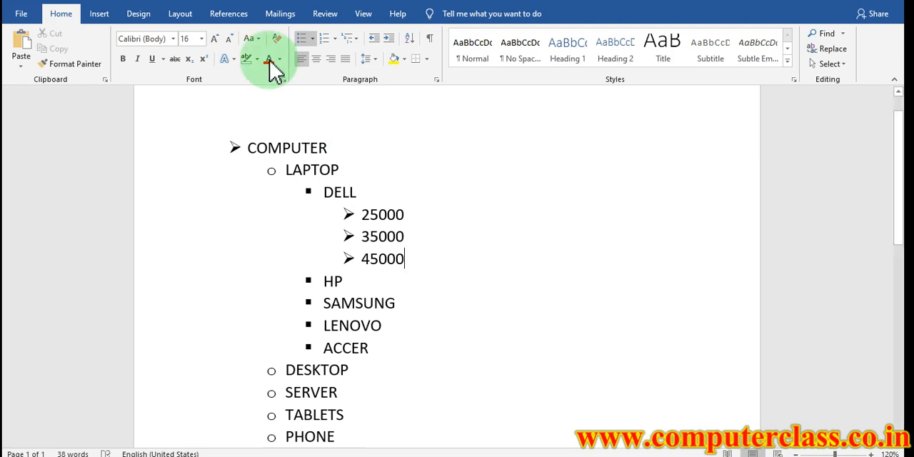
# Add HP, SAMSUNG and LENOVO as third-level sub-items below DESKTOP
pyautogui.scroll(-2, 369, 277)
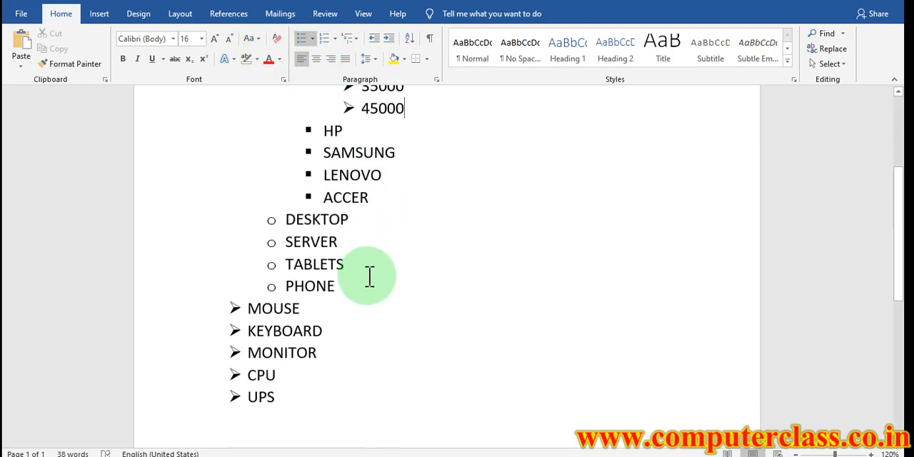
pyautogui.click(356, 218)
pyautogui.press('Return')
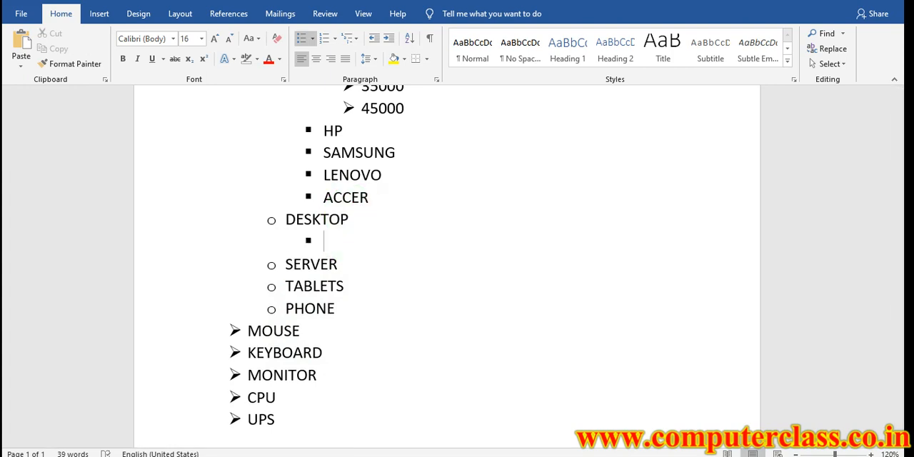
pyautogui.write('HP')
pyautogui.press('Return')
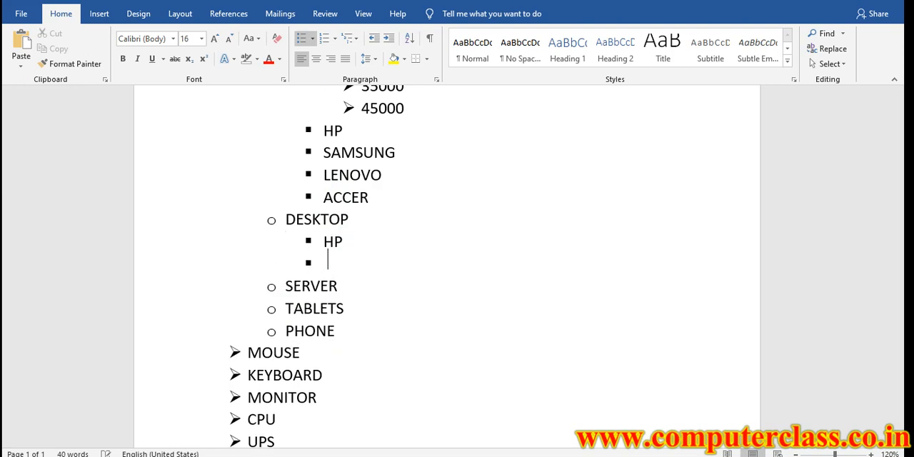
pyautogui.write('SAMSUNG')
pyautogui.press('Return')
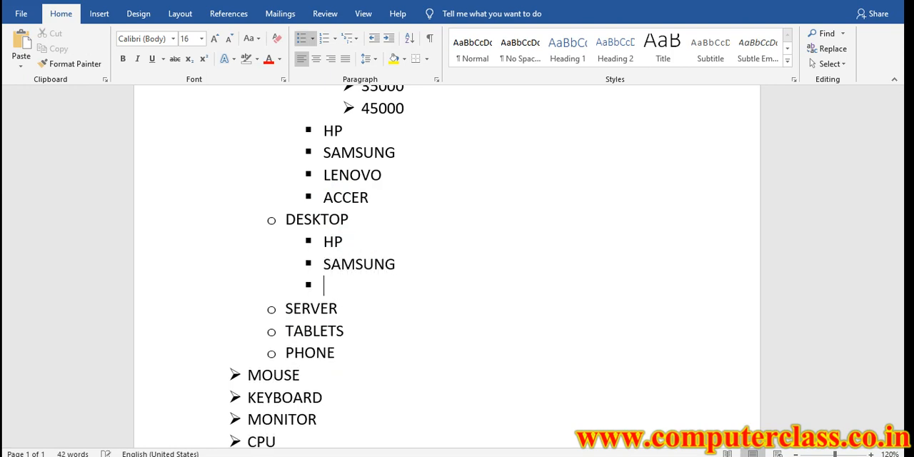
pyautogui.write('LENOVO')
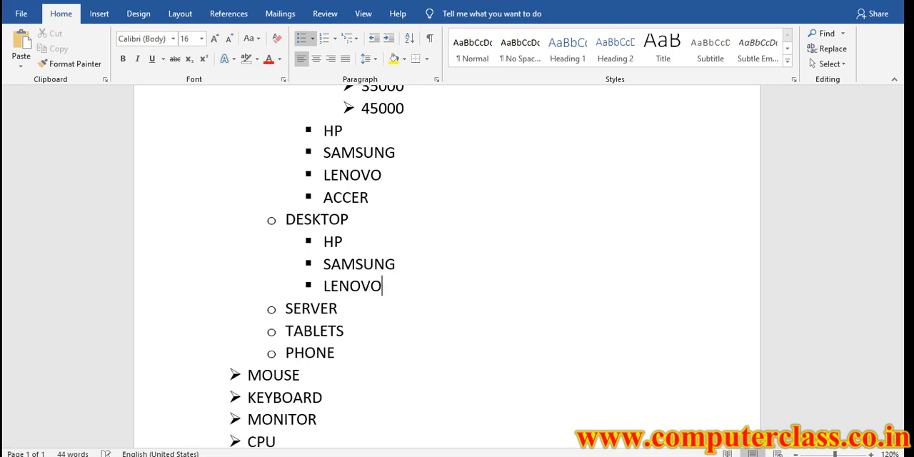
pyautogui.scroll(5, 372, 278)
pyautogui.scroll(-2, 343, 262)
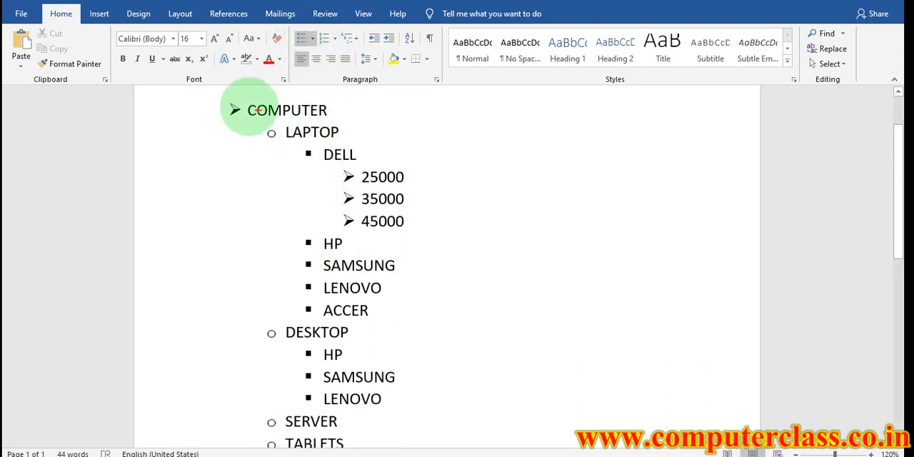
pyautogui.moveTo(237, 99); pyautogui.dragTo(339, 119)
pyautogui.press('b')
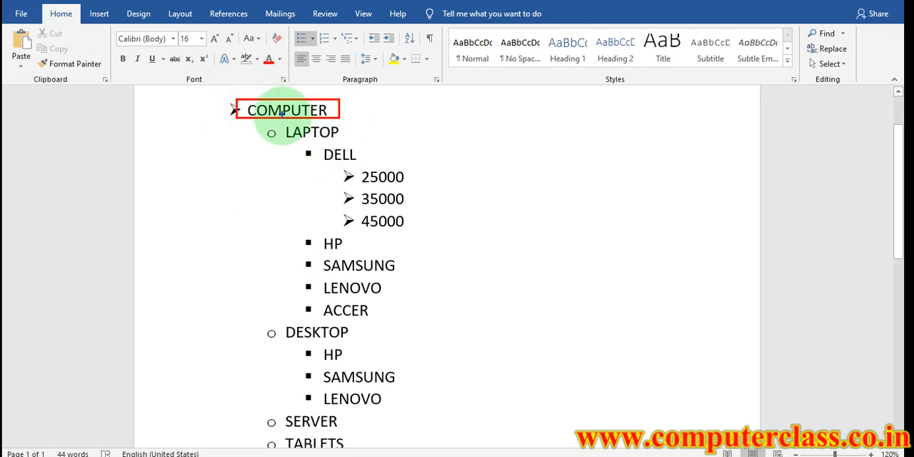
pyautogui.moveTo(282, 122); pyautogui.dragTo(351, 142)
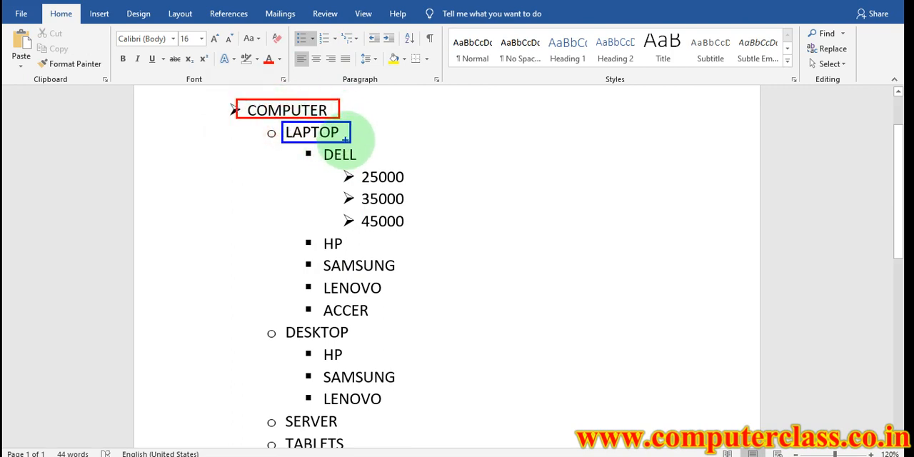
pyautogui.press('g')
pyautogui.moveTo(319, 145)
pyautogui.mouseDown()
pyautogui.moveTo(372, 163)
pyautogui.moveTo(419, 204)
pyautogui.moveTo(430, 230)
pyautogui.mouseUp()
pyautogui.press('o')
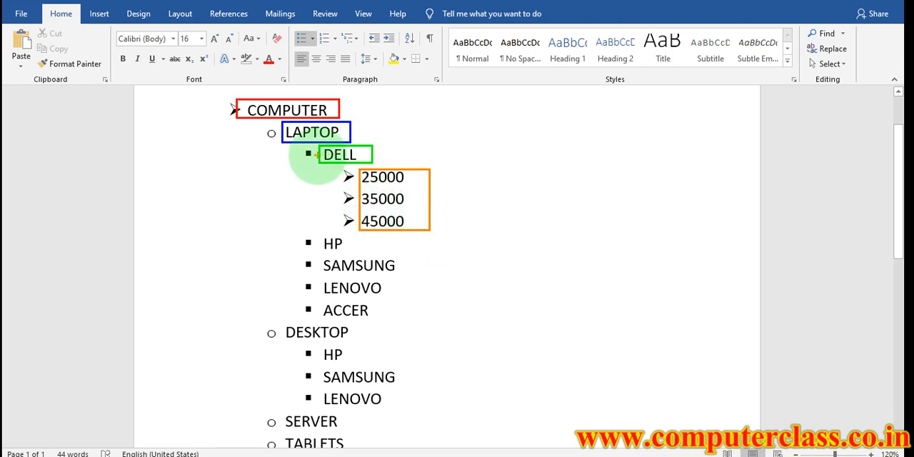
pyautogui.moveTo(322, 159); pyautogui.dragTo(320, 322)
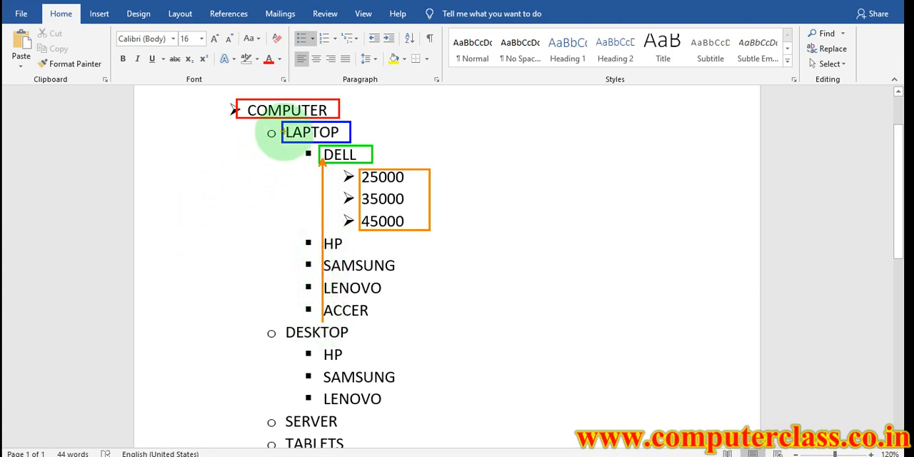
pyautogui.moveTo(285, 134); pyautogui.dragTo(284, 449)
pyautogui.moveTo(234, 109)
pyautogui.mouseDown()
pyautogui.moveTo(244, 342)
pyautogui.moveTo(235, 453)
pyautogui.mouseUp()
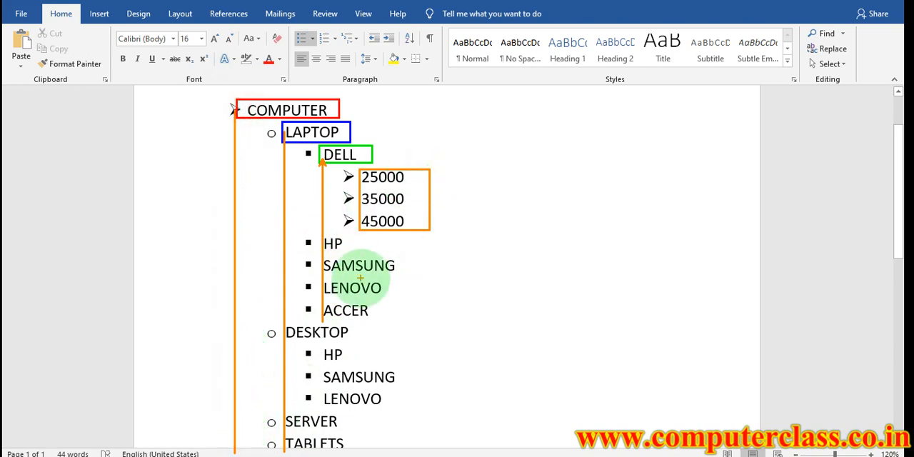
# Delete the entire multilevel bulleted list so the document is empty
pyautogui.press('Escape')
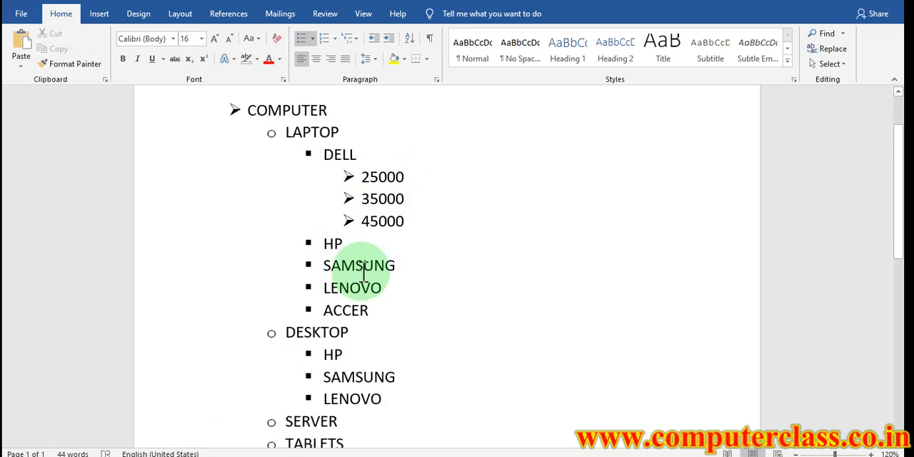
pyautogui.scroll(-3, 364, 271)
pyautogui.scroll(5, 350, 247)
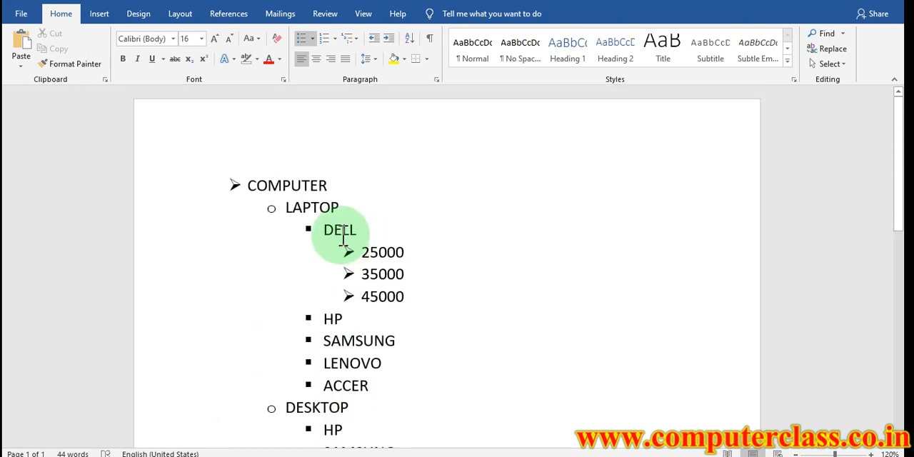
pyautogui.hotkey('ctrl', 'a')
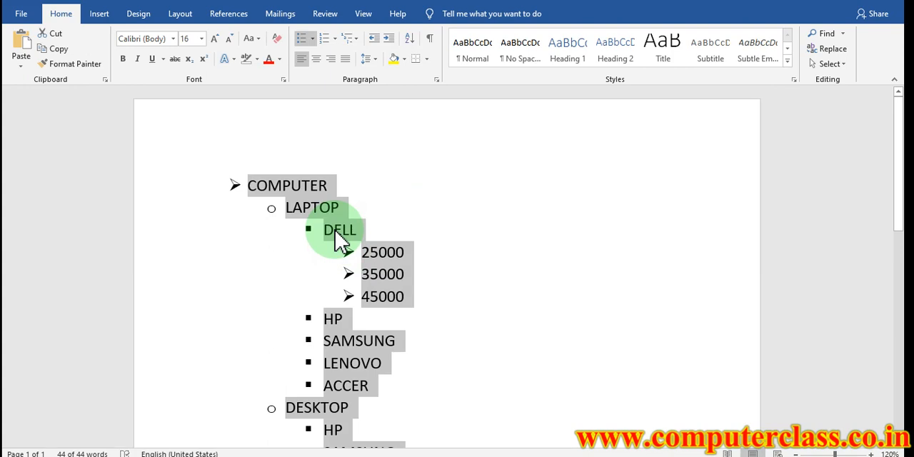
pyautogui.press('Delete')
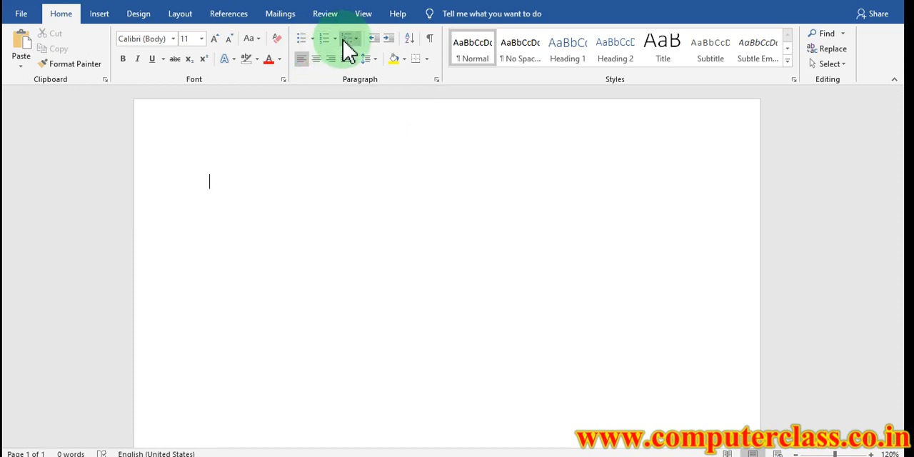
# Start a 1. 2. 3. numbered list and enter COMPUTER, MOUSE, KEYBOARD, MONITOR, CPU, UPS, PROJECTOR and SMPS as its items
pyautogui.click(335, 40)
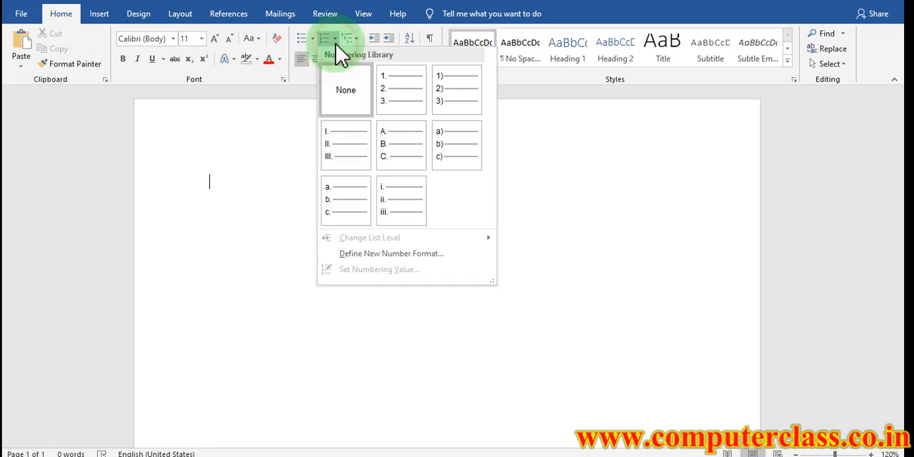
pyautogui.click(391, 88)
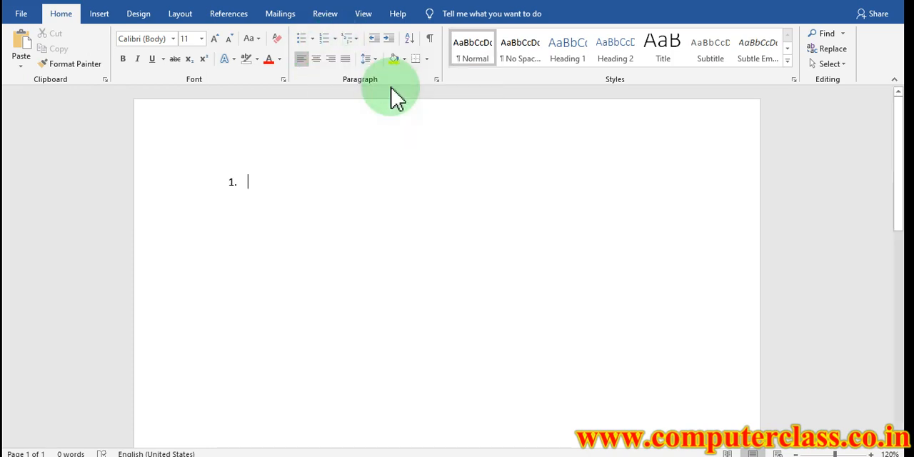
pyautogui.write('COMPUTER')
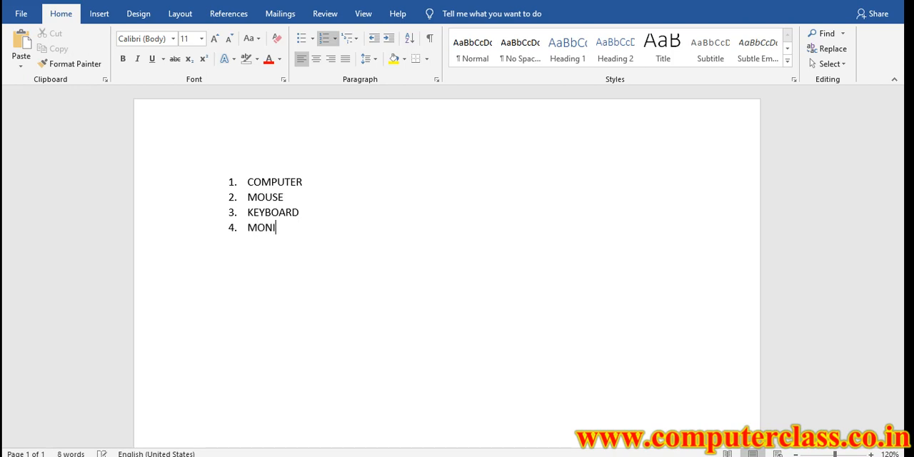
pyautogui.write('CPU')
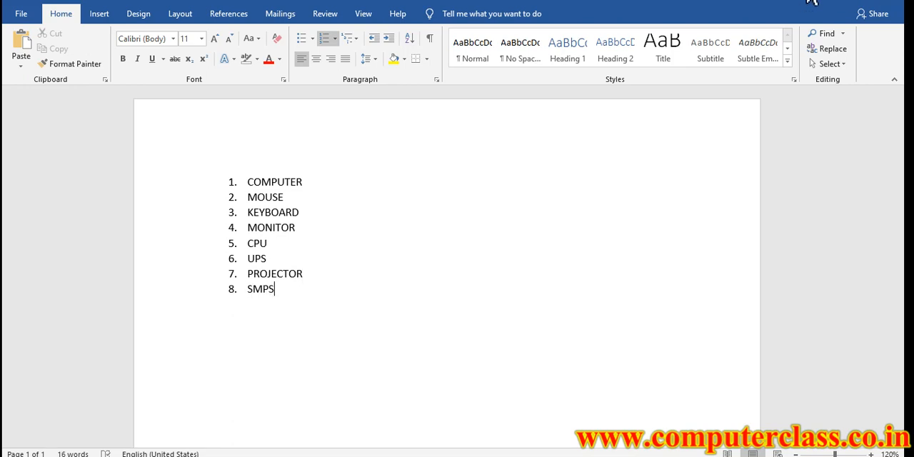
# Reapply the 1. 2. 3. number format to the whole list from COMPUTER to SMPS
pyautogui.click(286, 291)
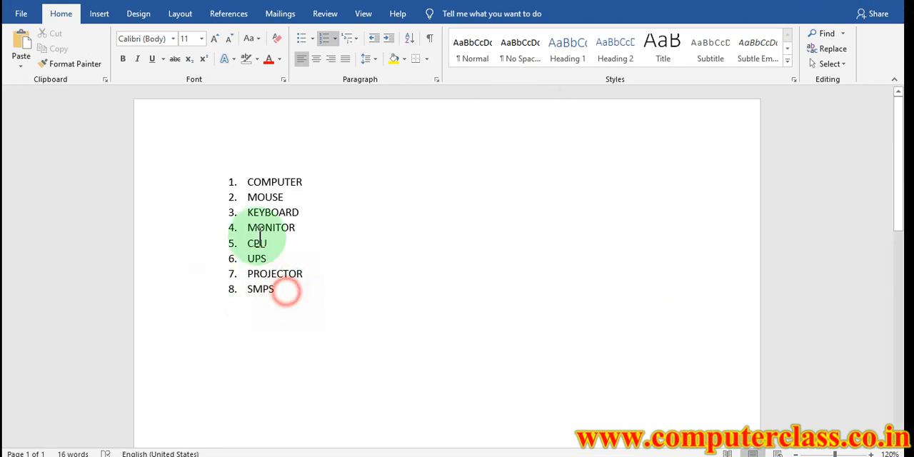
pyautogui.moveTo(260, 235); pyautogui.dragTo(253, 167)
pyautogui.click(335, 38)
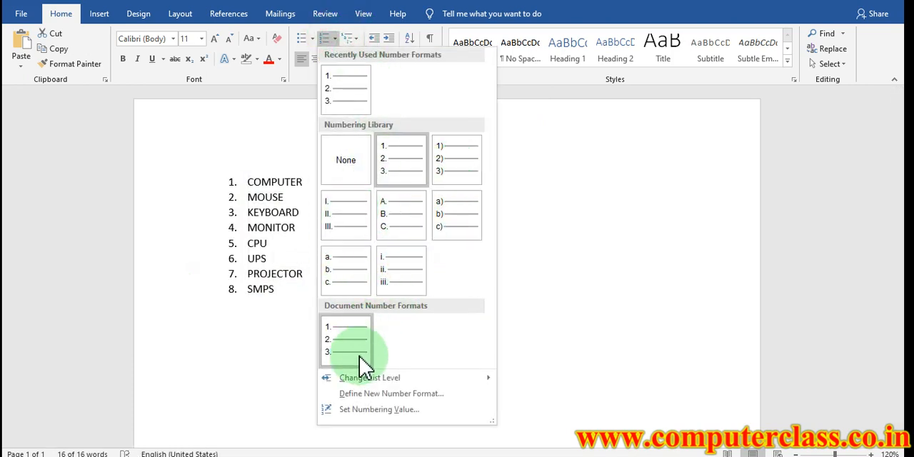
pyautogui.click(396, 167)
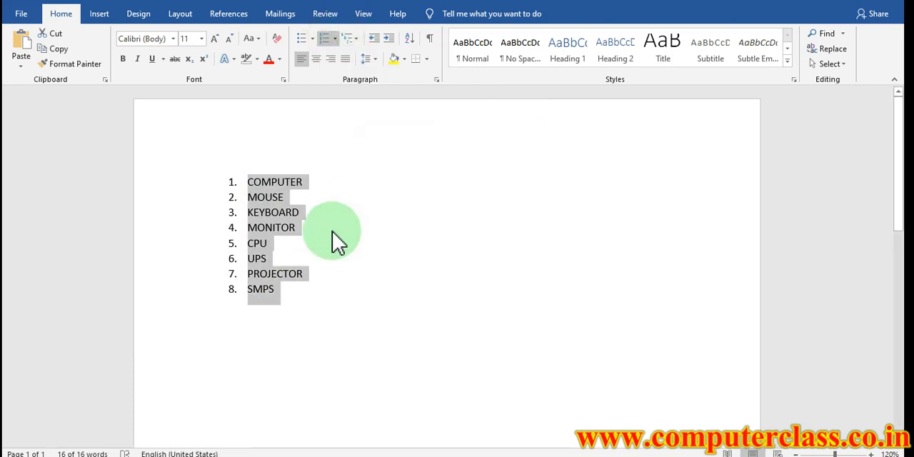
pyautogui.click(322, 271)
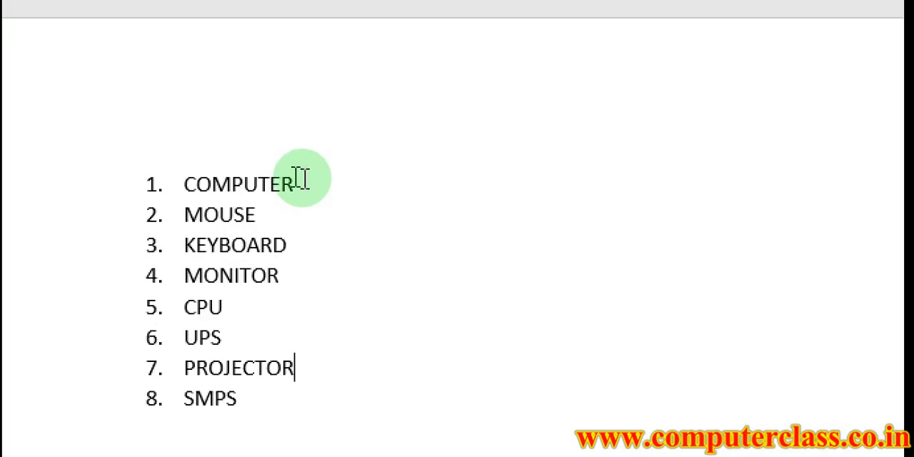
# Add LAPTOP, DESKTOP and SERVER as second-level lettered sub-items below COMPUTER
pyautogui.click(306, 181)
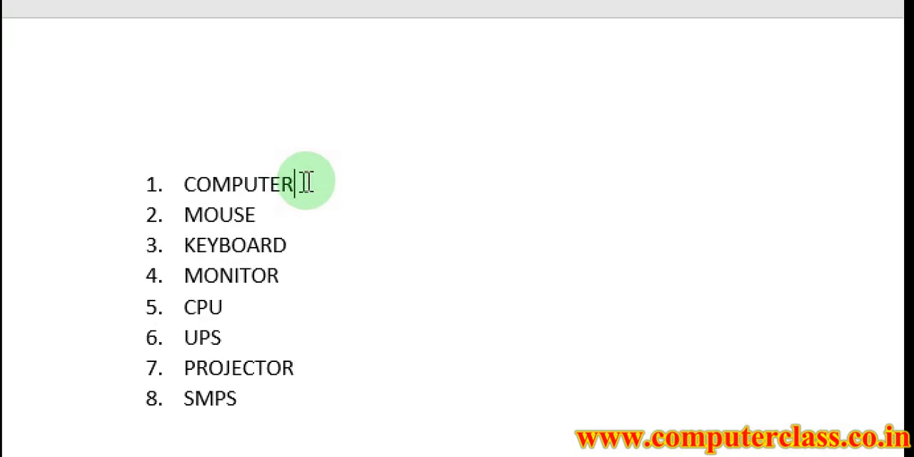
pyautogui.press('Return')
pyautogui.press('Tab')
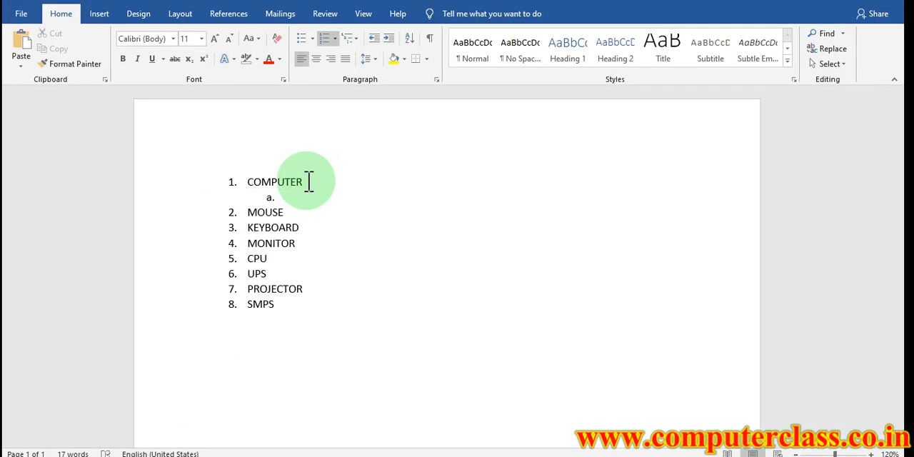
pyautogui.write('LAPTOP')
pyautogui.press('Return')
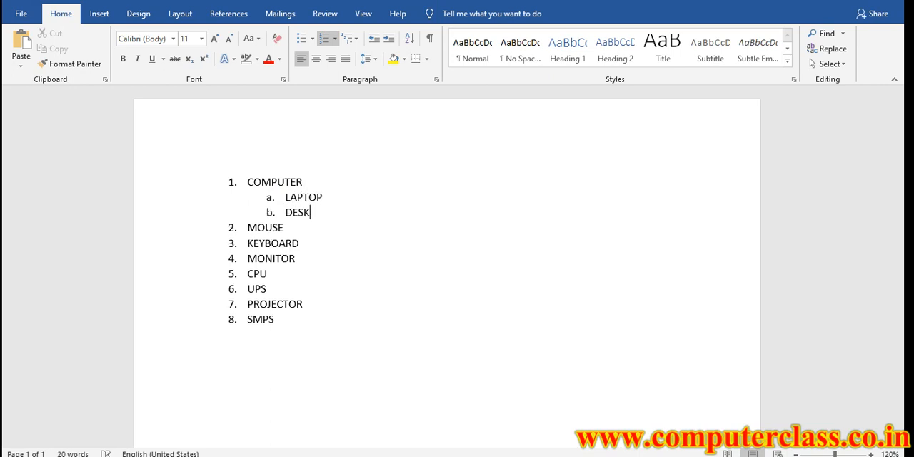
pyautogui.write('DESKTOP')
pyautogui.press('Return')
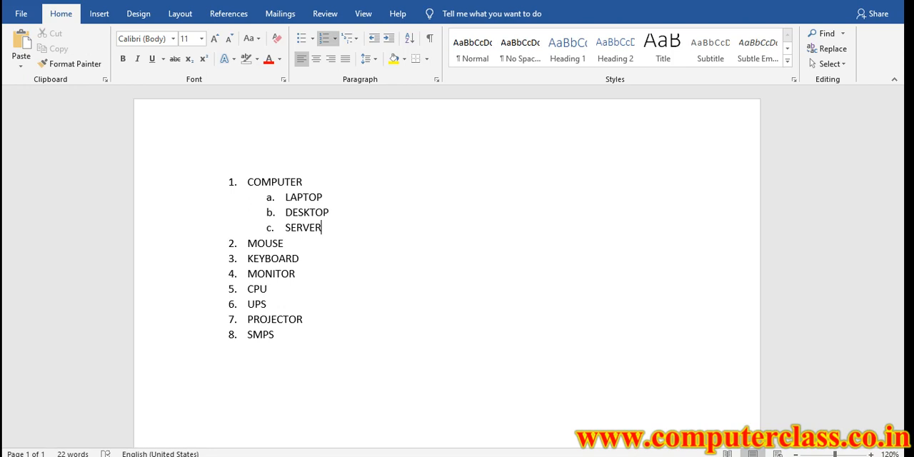
pyautogui.press('Return')
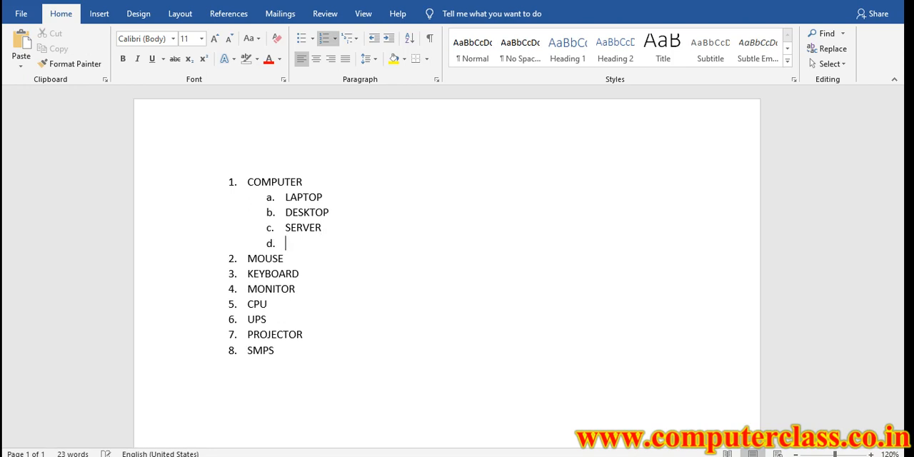
# Add TABLETS and PHONES as further lettered sub-items below SERVER
pyautogui.write('TABLERS')
pyautogui.press('Return')
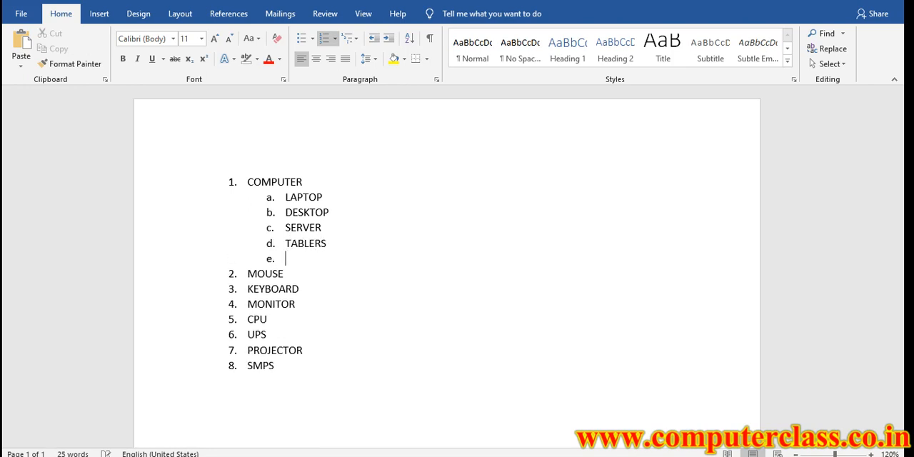
pyautogui.press('BackSpace')
pyautogui.press('BackSpace')
pyautogui.press('BackSpace')
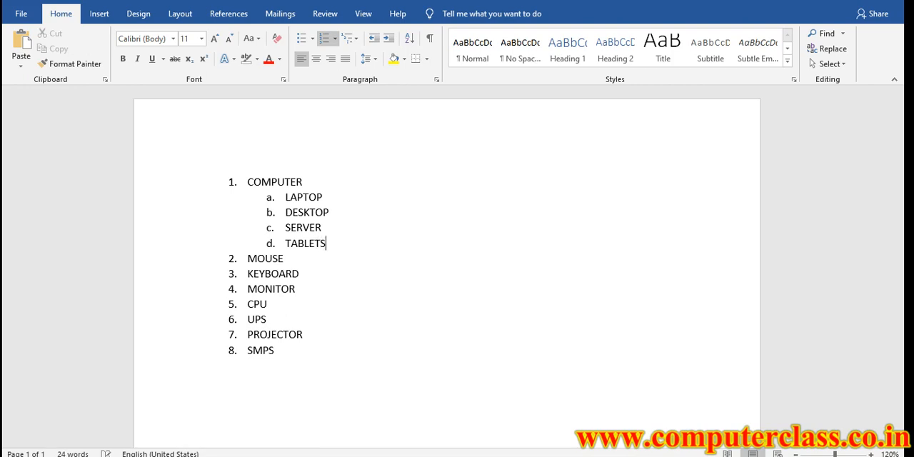
pyautogui.press('Return')
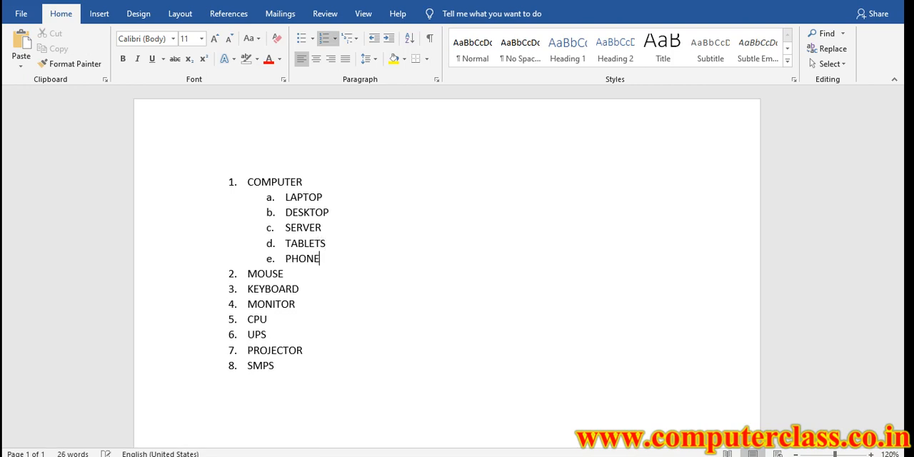
# Add DELL, HP, SAMSUNG, LENOVO and ACCER as third-level numbered sub-items below LAPTOP
pyautogui.click(333, 197)
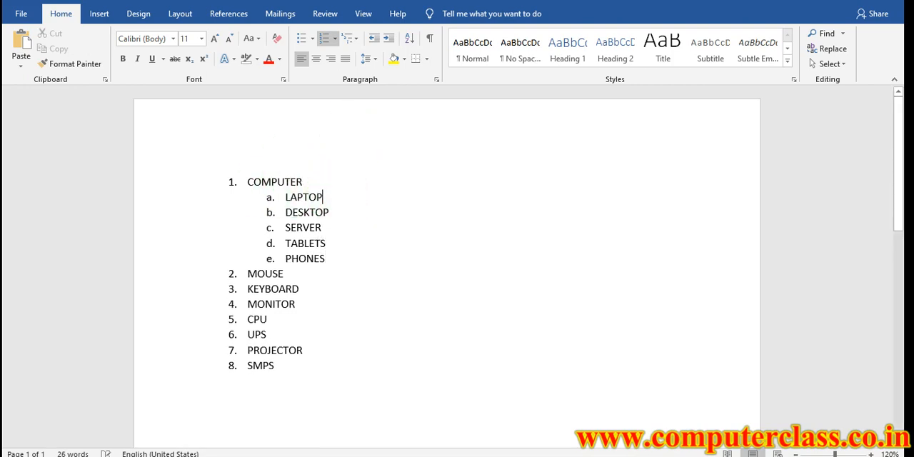
pyautogui.press('Return')
pyautogui.press('Tab')
pyautogui.write('DELL')
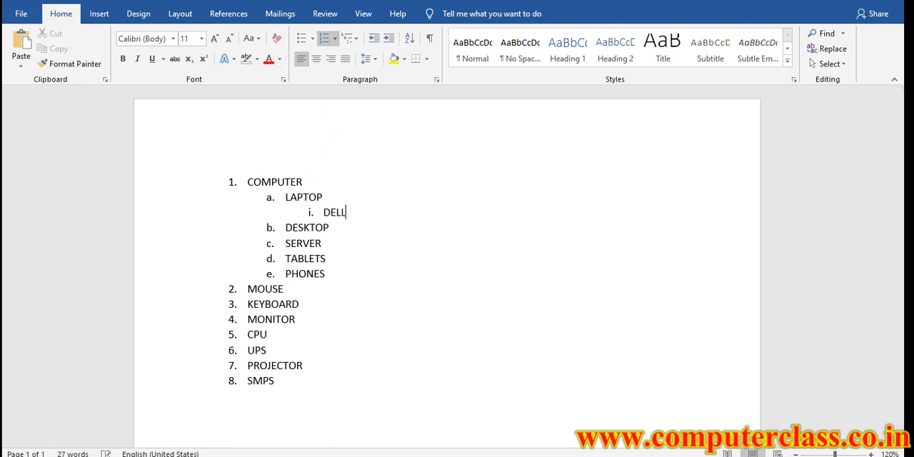
pyautogui.press('Return')
pyautogui.write('HP')
pyautogui.press('Return')
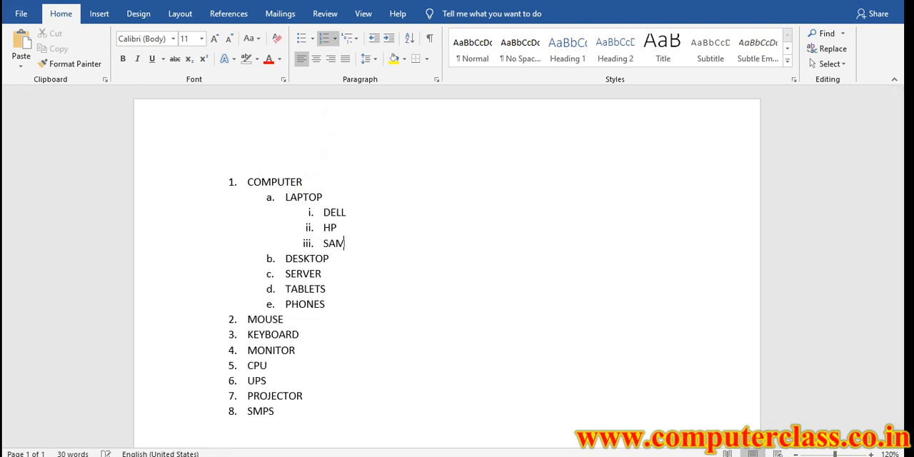
pyautogui.write('SAMSUNG')
pyautogui.press('Return')
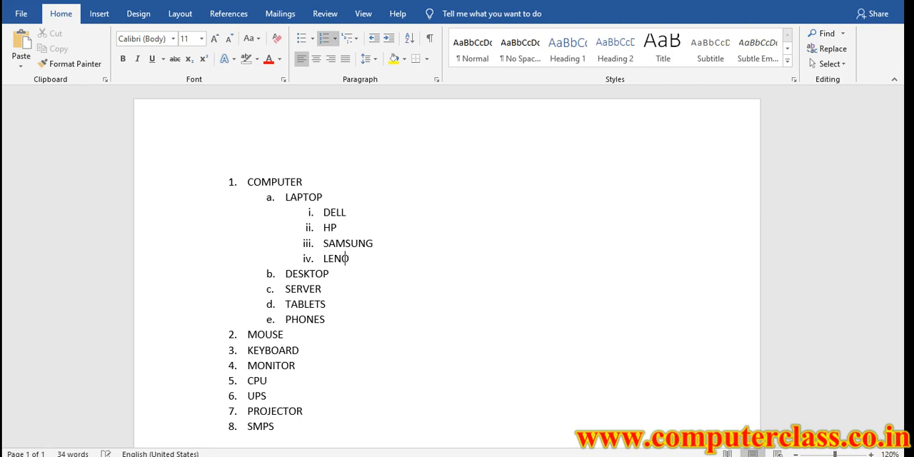
pyautogui.write('LENOVO')
pyautogui.press('Return')
pyautogui.write('S')
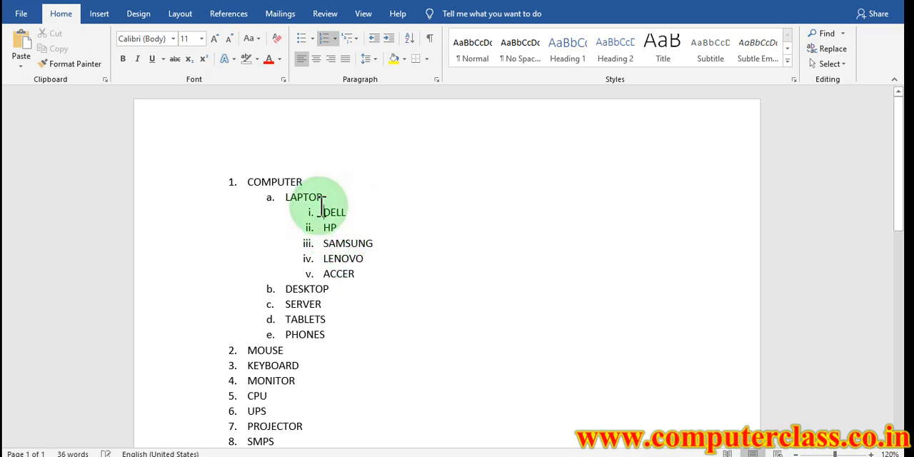
# Try the a) b) c) format on the sub-items DELL to ACCER, undo it, and give them solid round bullets instead
pyautogui.moveTo(321, 213); pyautogui.dragTo(357, 274)
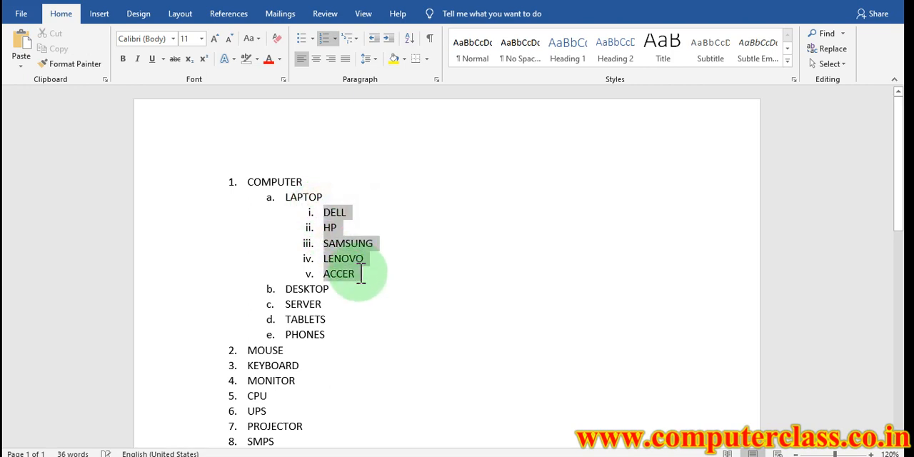
pyautogui.click(336, 39)
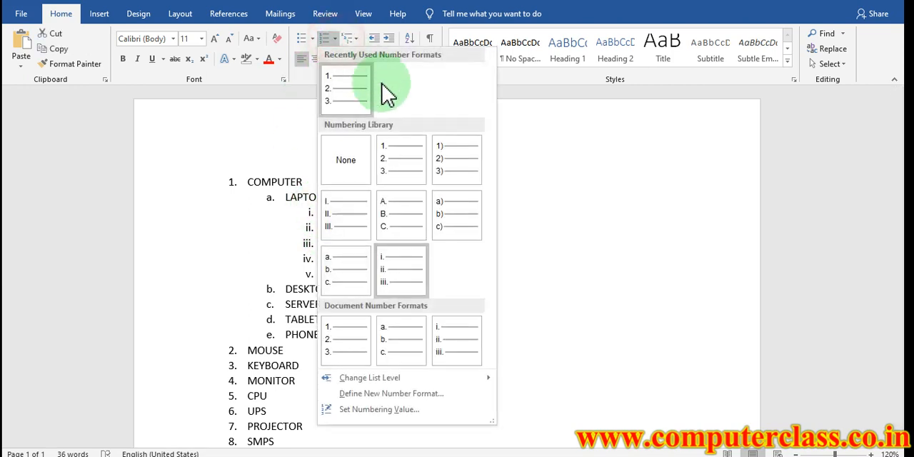
pyautogui.click(458, 218)
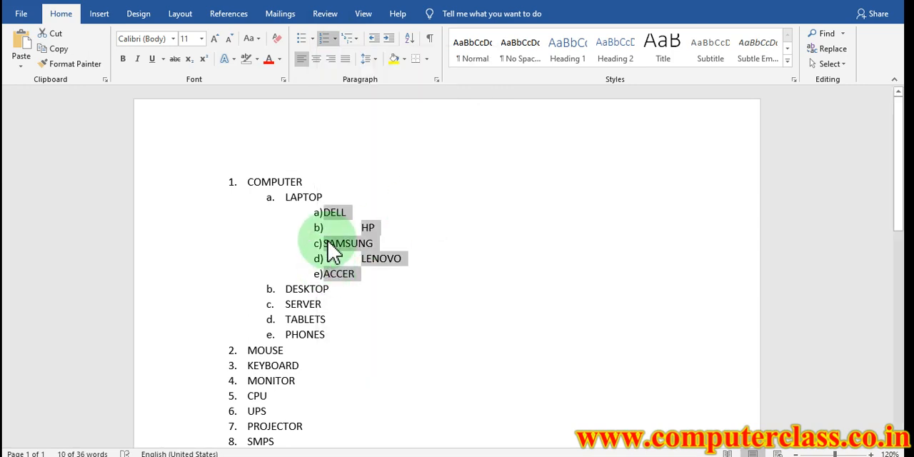
pyautogui.hotkey('ctrl', 'z')
pyautogui.click(312, 38)
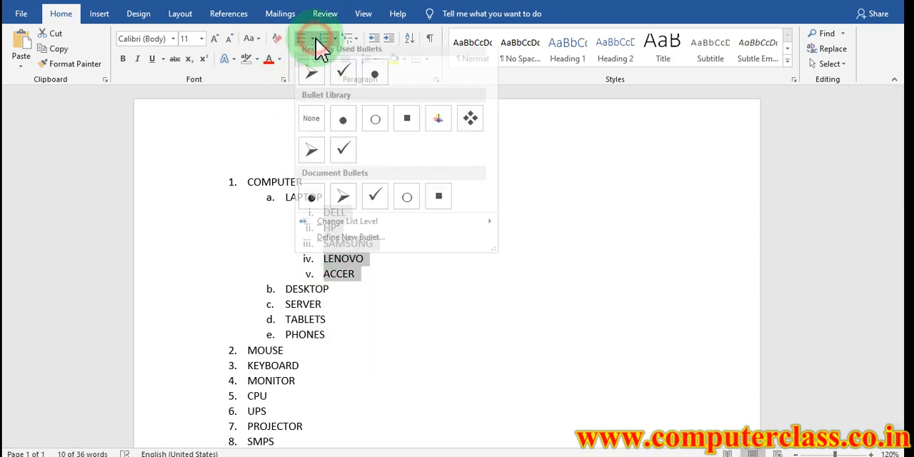
pyautogui.click(342, 130)
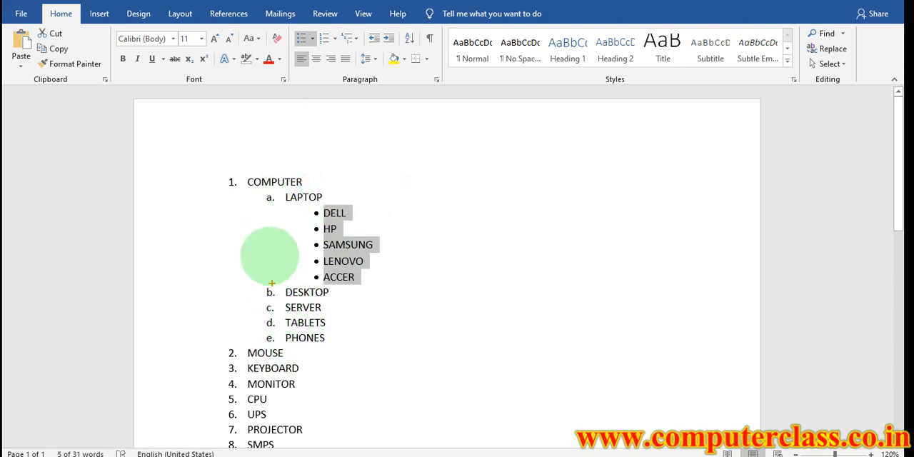
# Replace the lettering of LAPTOP, DESKTOP, SERVER, TABLETS and PHONES with arrow bullets
pyautogui.moveTo(265, 194); pyautogui.dragTo(264, 330)
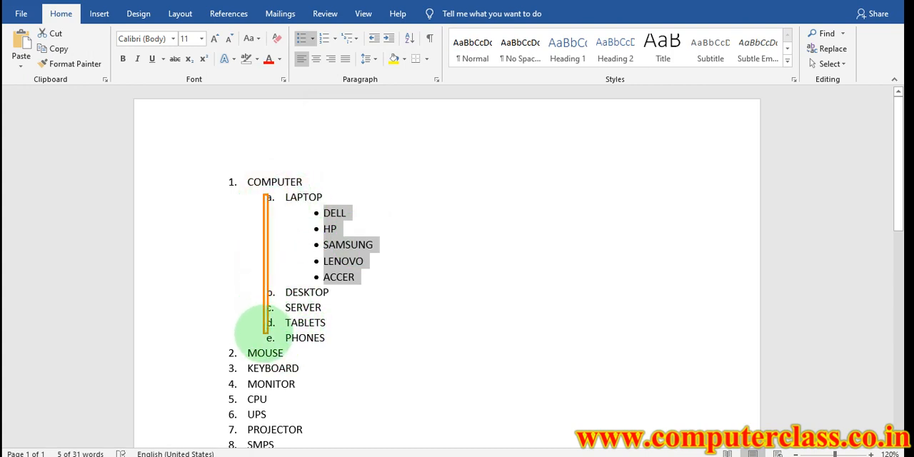
pyautogui.moveTo(286, 293)
pyautogui.mouseDown()
pyautogui.moveTo(318, 318)
pyautogui.moveTo(328, 343)
pyautogui.moveTo(306, 305)
pyautogui.moveTo(288, 297)
pyautogui.mouseUp()
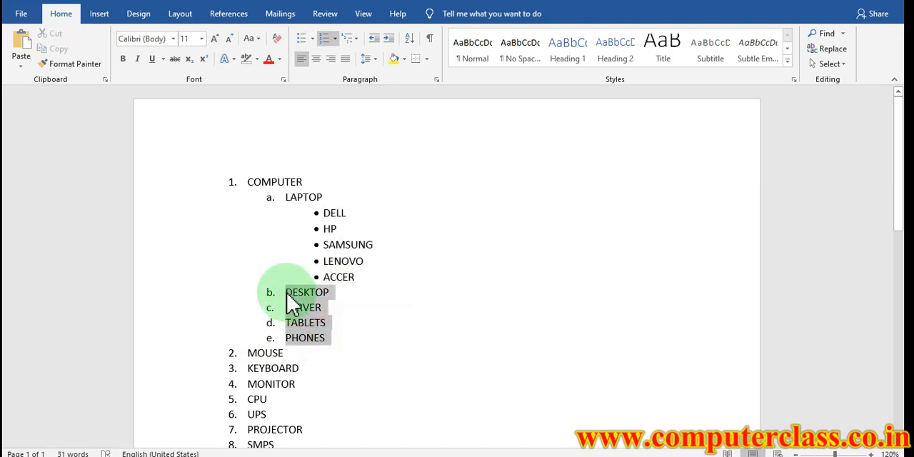
pyautogui.moveTo(287, 199); pyautogui.dragTo(330, 194)
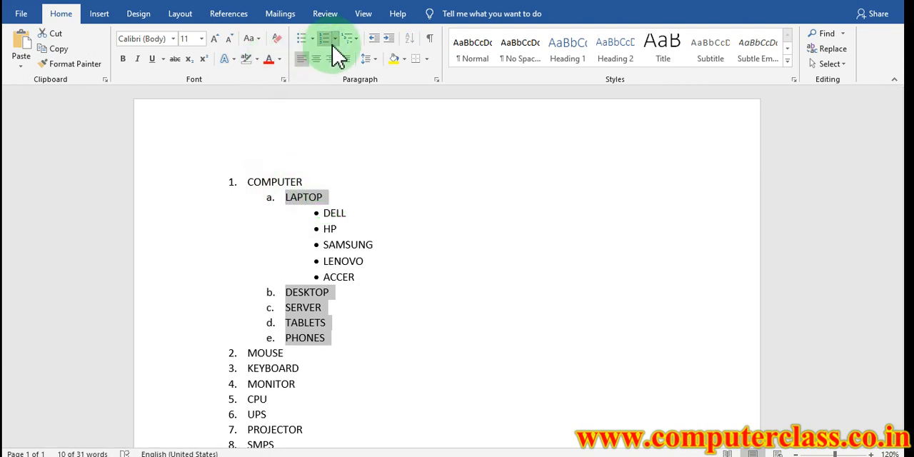
pyautogui.click(312, 38)
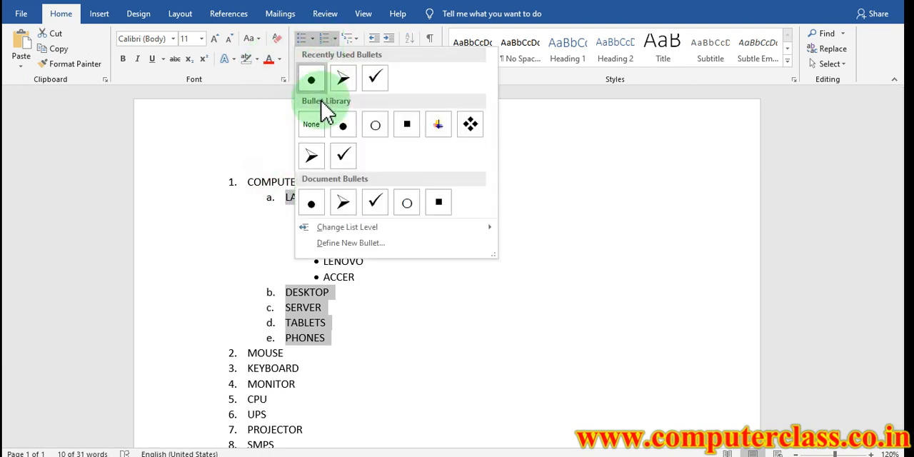
pyautogui.click(437, 293)
pyautogui.scroll(-2, 434, 289)
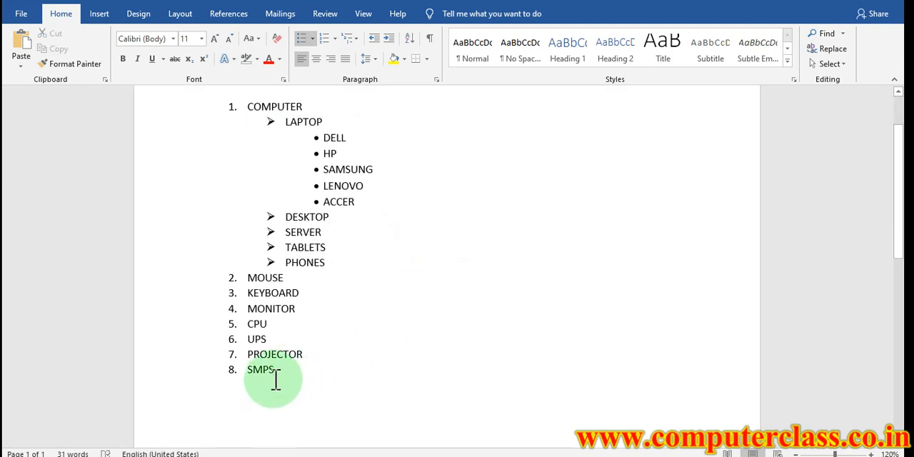
# Add WIRELESS MOUSE and WIRED MOUSE as lettered sub-items below MOUSE
pyautogui.click(288, 278)
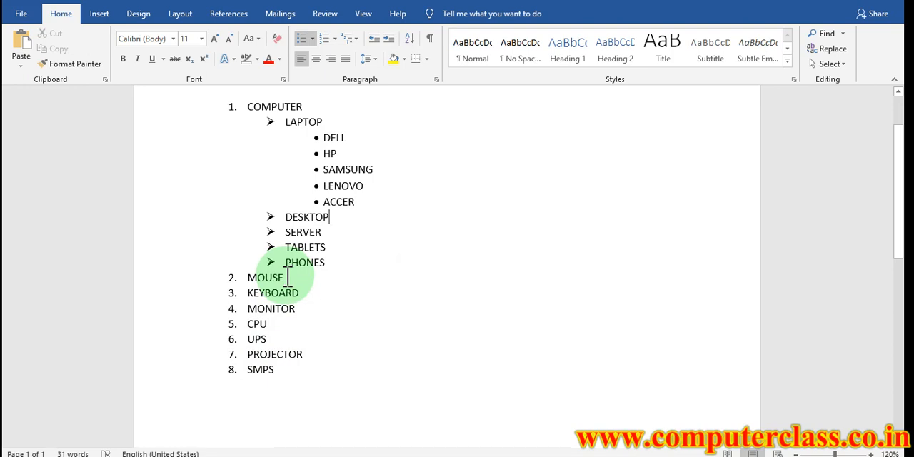
pyautogui.click(289, 279)
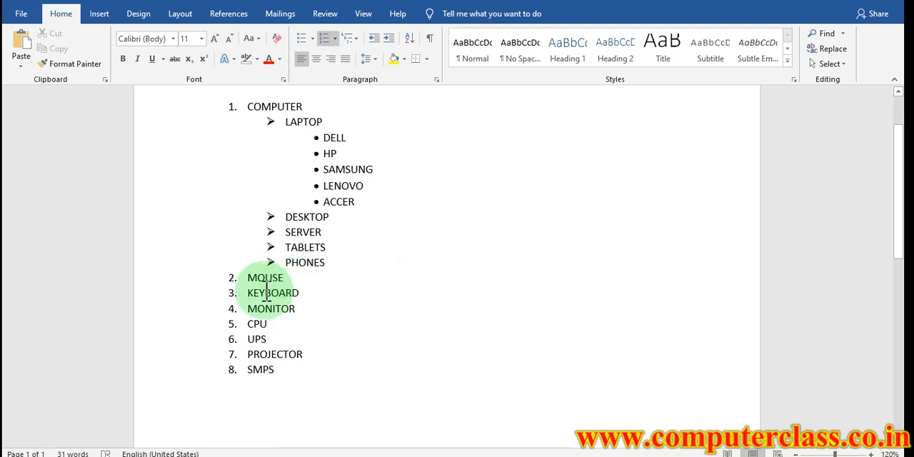
pyautogui.click(493, 456)
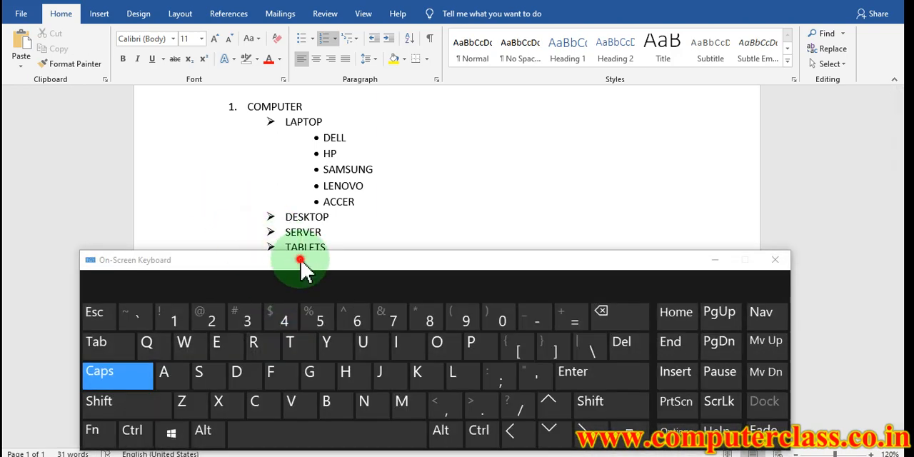
pyautogui.moveTo(303, 260); pyautogui.dragTo(265, 41)
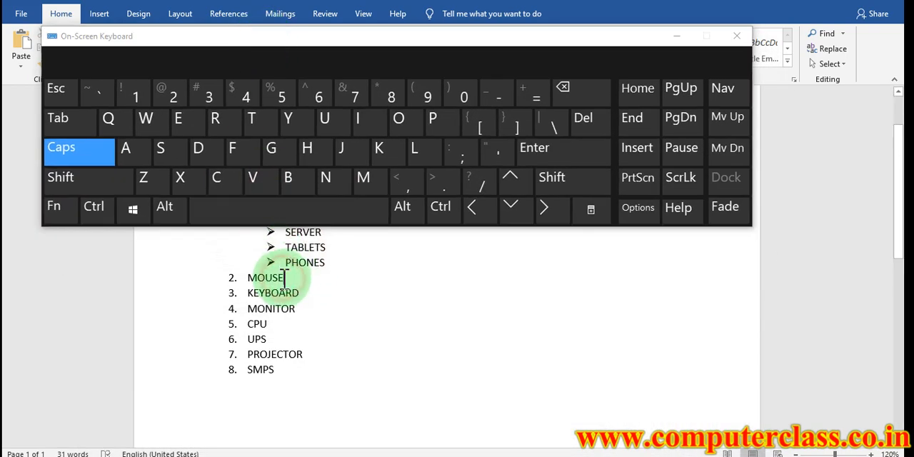
pyautogui.click(576, 152)
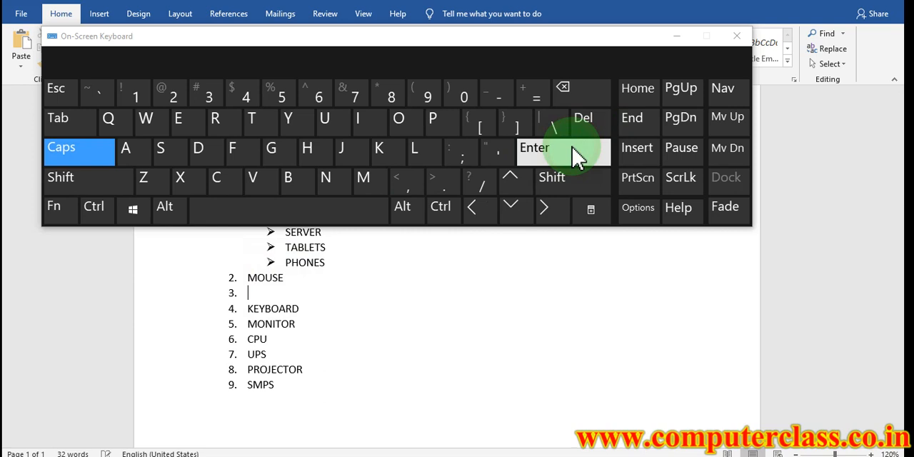
pyautogui.click(67, 118)
pyautogui.click(677, 37)
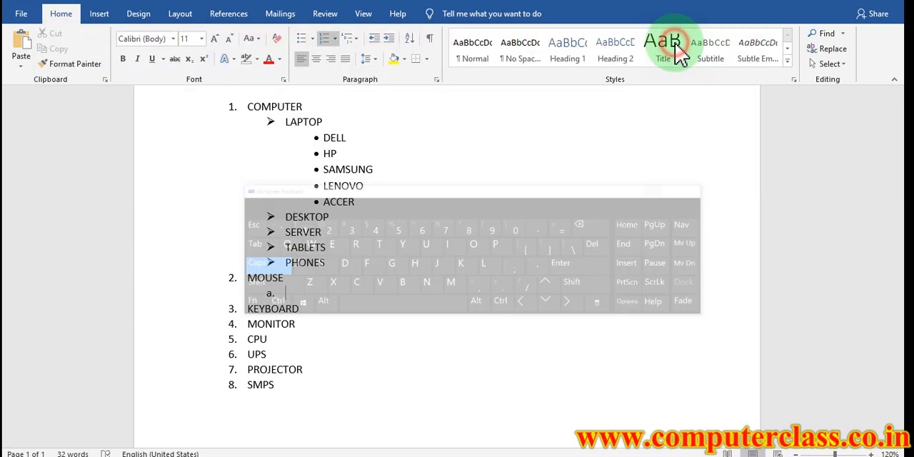
pyautogui.write('WIRELESS')
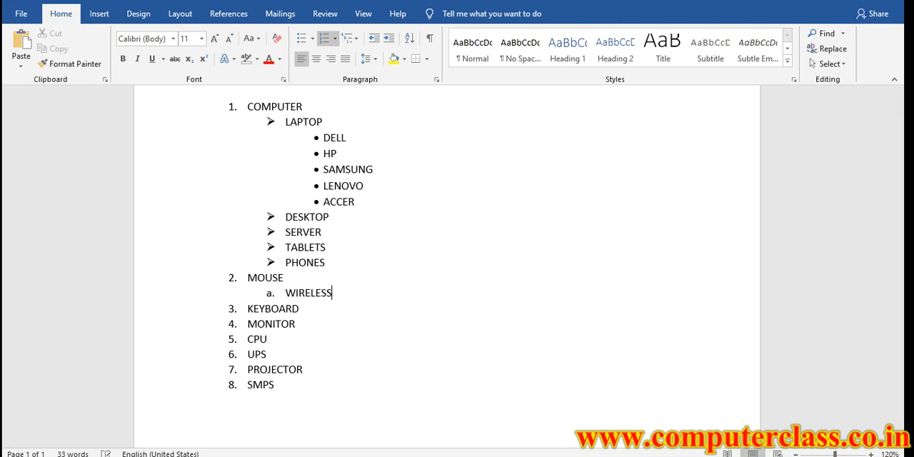
pyautogui.write(' MOUSE')
pyautogui.press('Return')
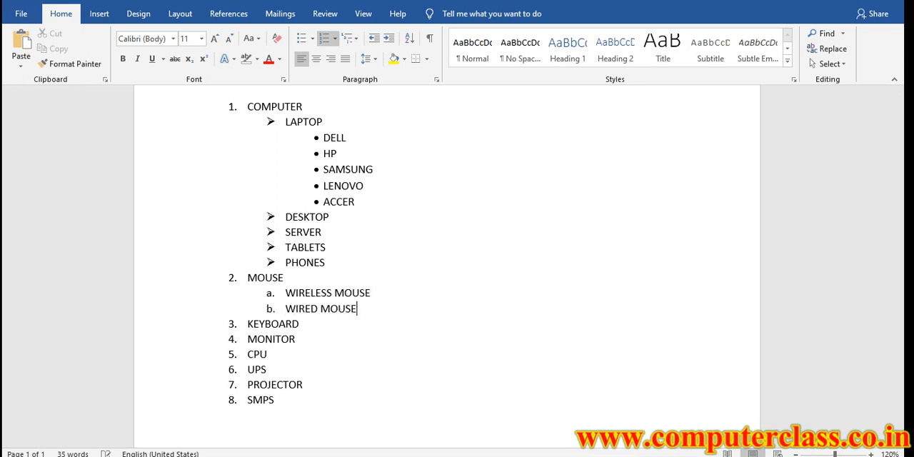
# Add 500/- and 900/- as third-level roman-numbered sub-items below WIRELESS MOUSE
pyautogui.click(370, 293)
pyautogui.press('Return')
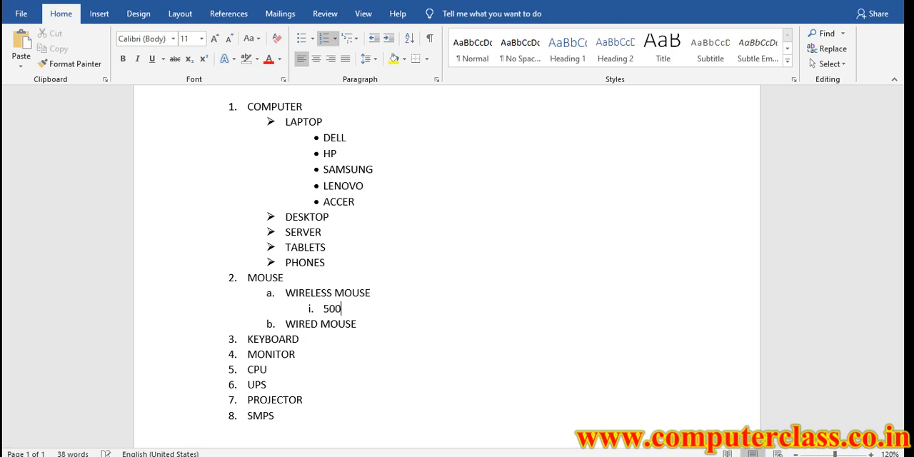
pyautogui.press('Delete')
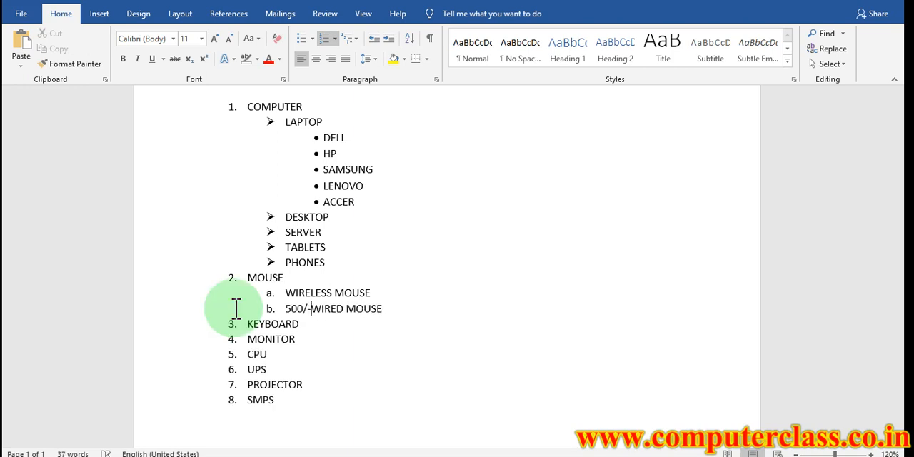
pyautogui.press('Return')
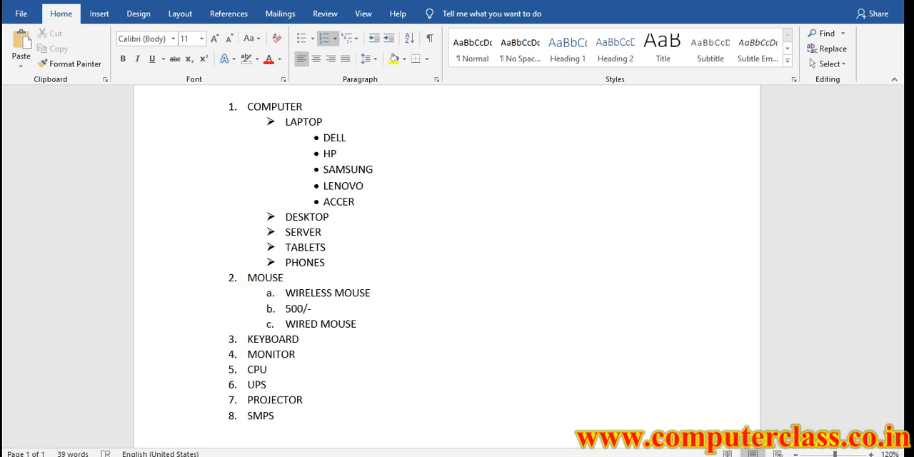
pyautogui.press('BackSpace')
pyautogui.press('BackSpace')
pyautogui.press('BackSpace')
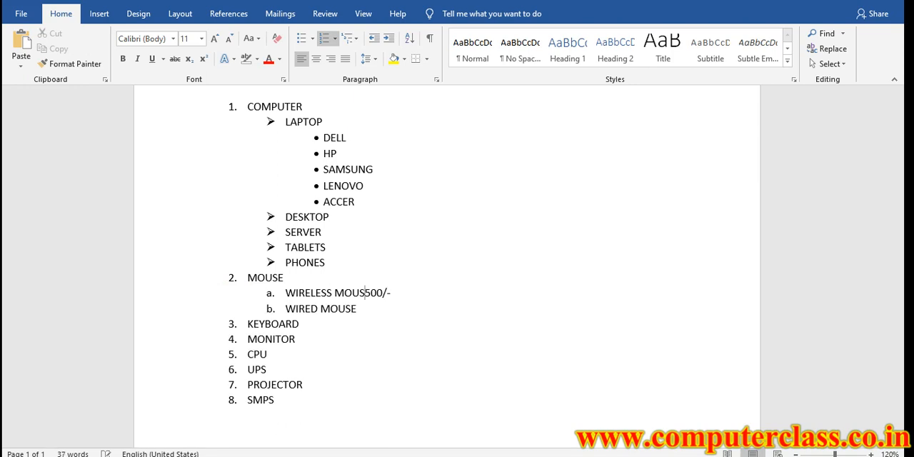
pyautogui.press('Return')
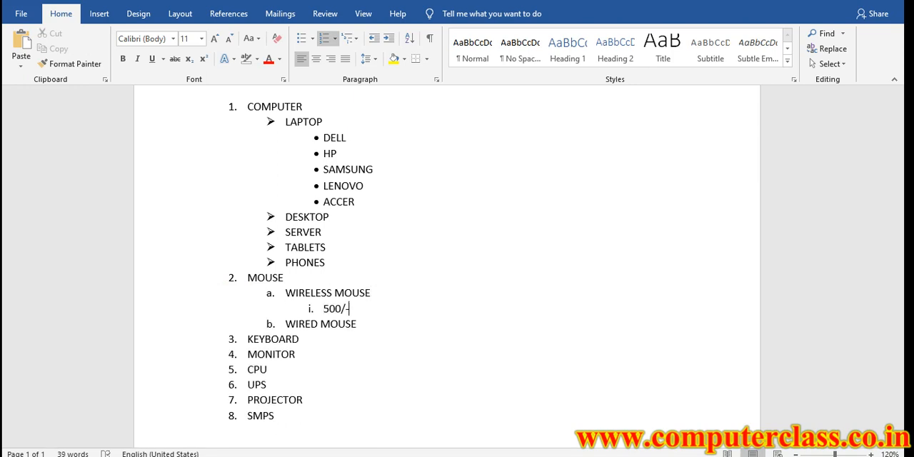
pyautogui.press('Return')
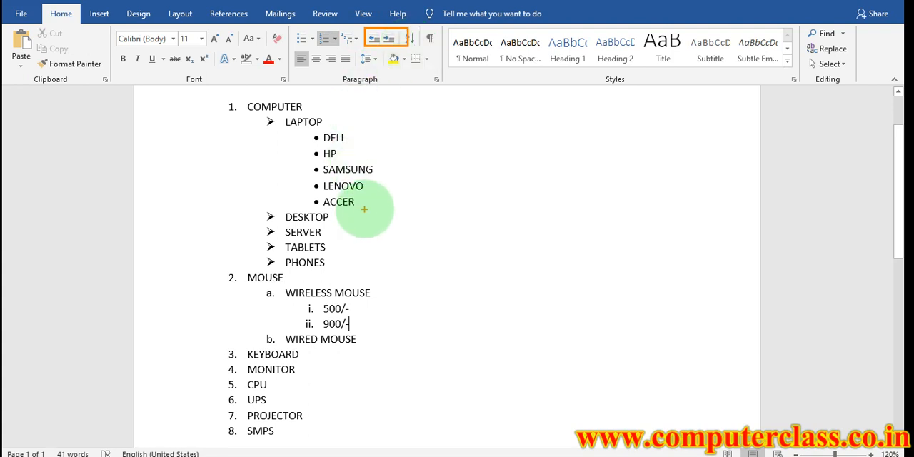
# Insert a first-level numbered item LAPTOP directly after COMPUTER
pyautogui.scroll(2, 310, 183)
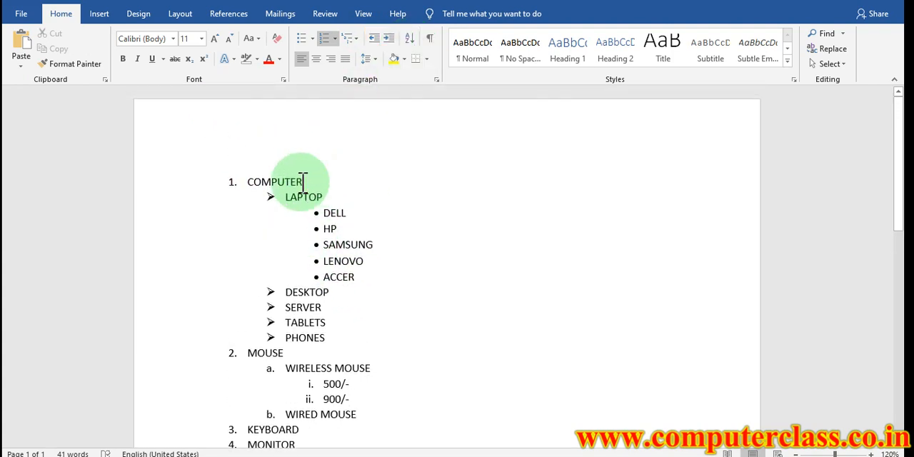
pyautogui.click(250, 182)
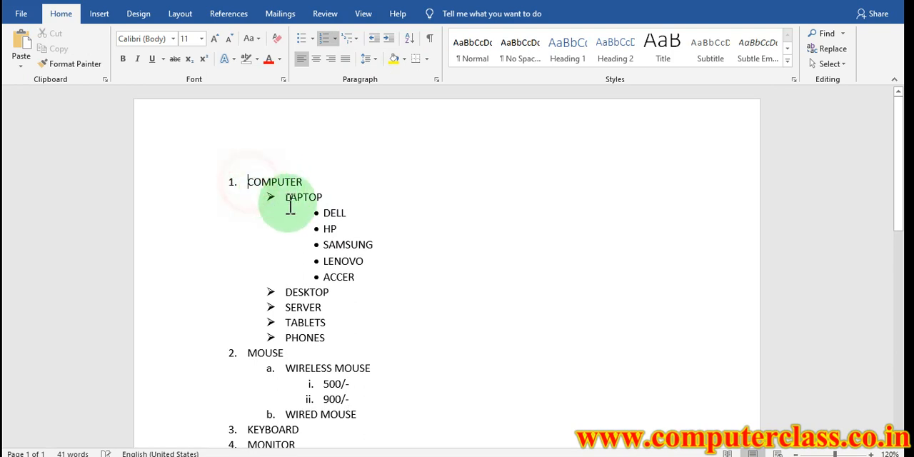
pyautogui.click(312, 184)
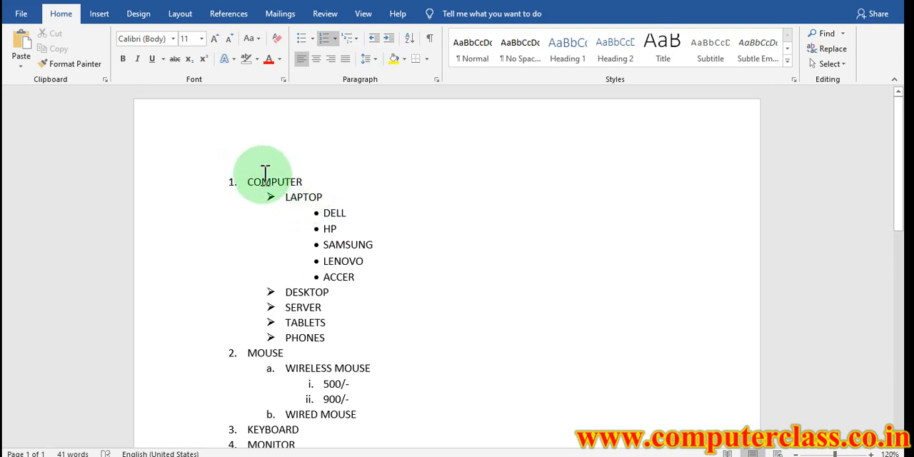
pyautogui.moveTo(264, 179); pyautogui.dragTo(308, 181)
pyautogui.click(308, 181)
pyautogui.press('Return')
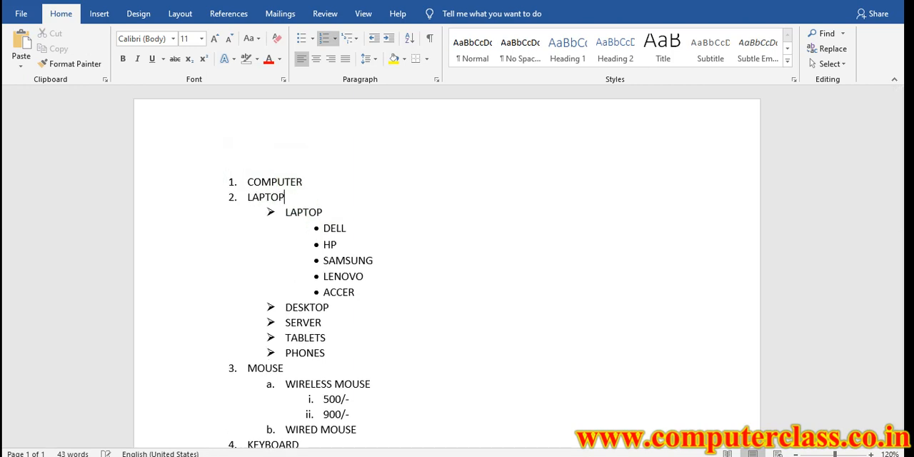
# Insert LIST OF COMPUTER PARTS as a separate line above COMPUTER
pyautogui.click(248, 181)
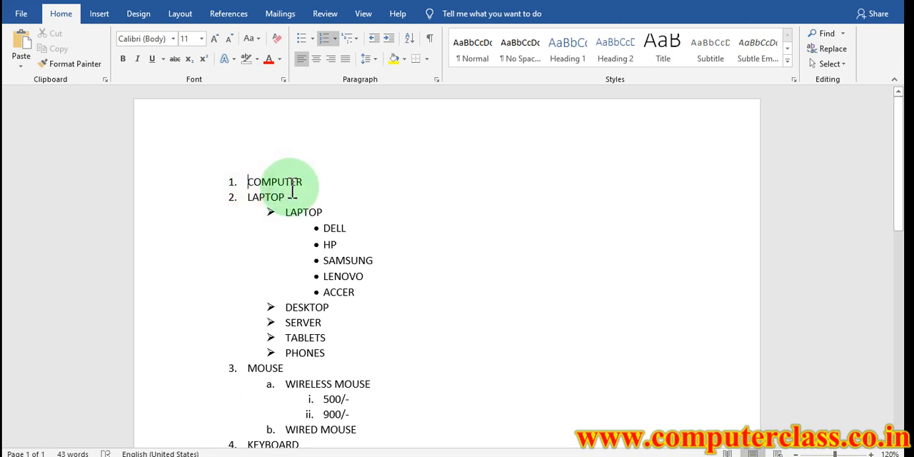
pyautogui.write('LIST OF')
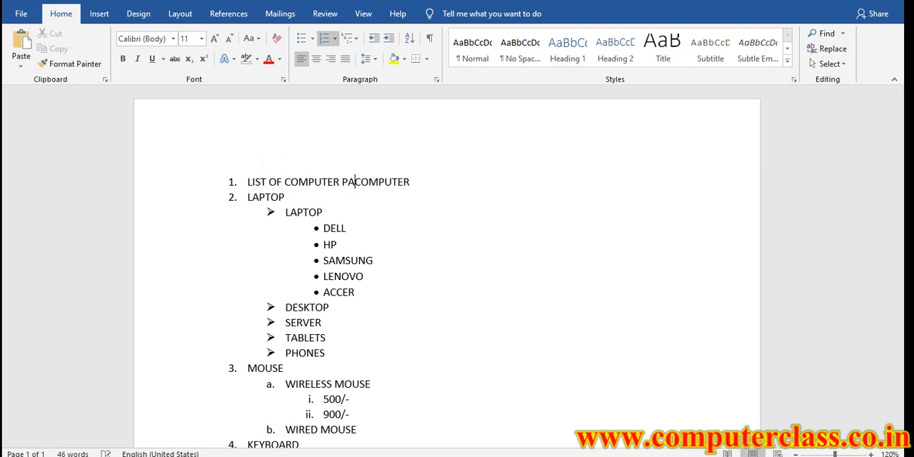
pyautogui.press('Return')
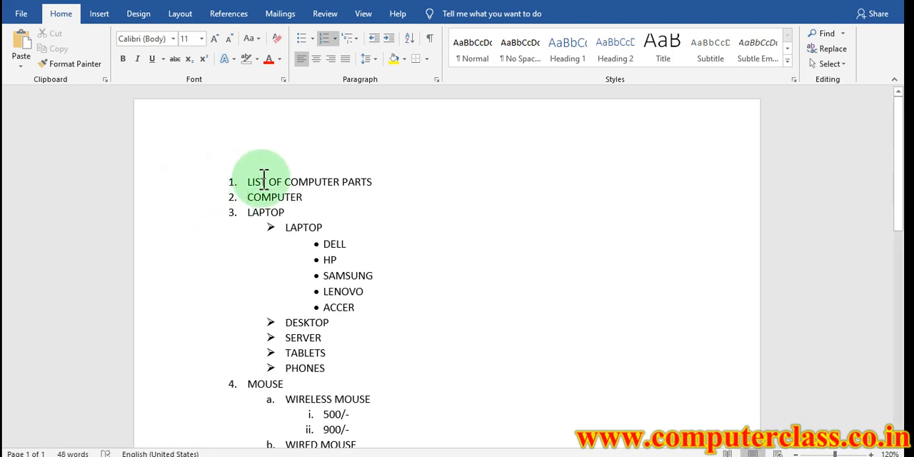
# Increase the indent of the items COMPUTER through MOUSE and remove the number from the LIST OF COMPUTER PARTS line
pyautogui.moveTo(247, 197); pyautogui.dragTo(283, 385)
pyautogui.click(388, 38)
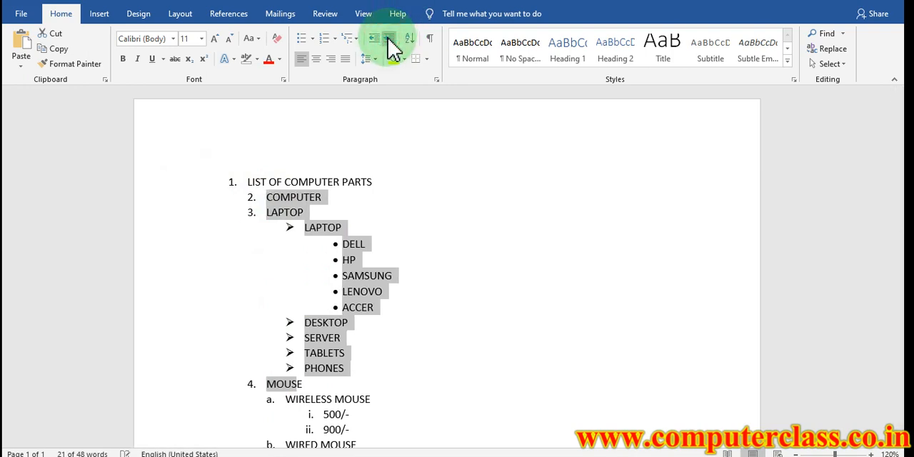
pyautogui.click(515, 340)
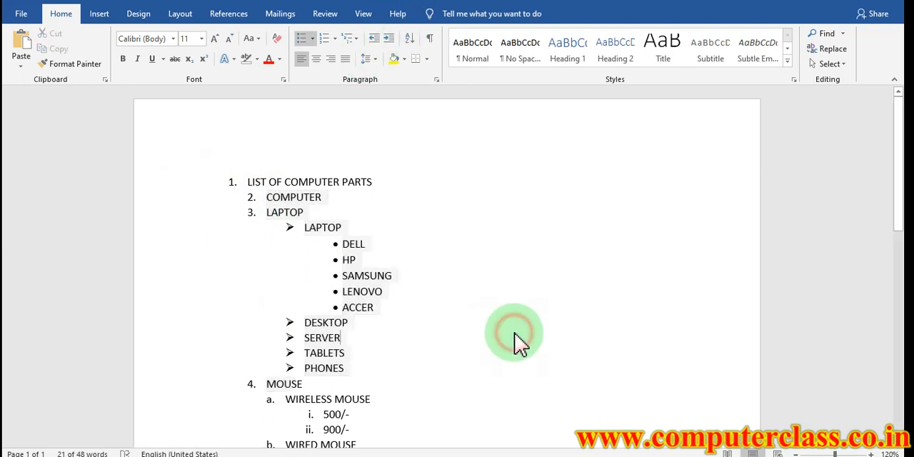
pyautogui.click(247, 178)
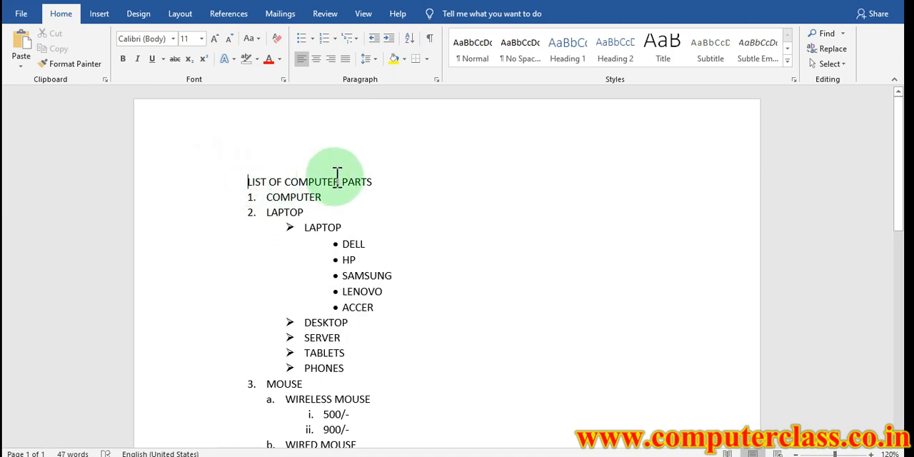
# Decrease the indent of DELL, HP, SAMSUNG, LENOVO and ACCER until they are first-level numbered items
pyautogui.click(342, 245)
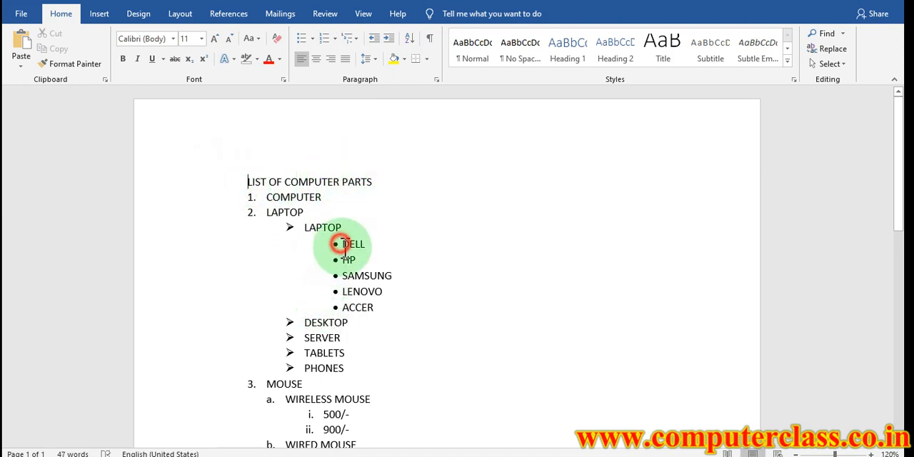
pyautogui.moveTo(342, 244); pyautogui.dragTo(372, 309)
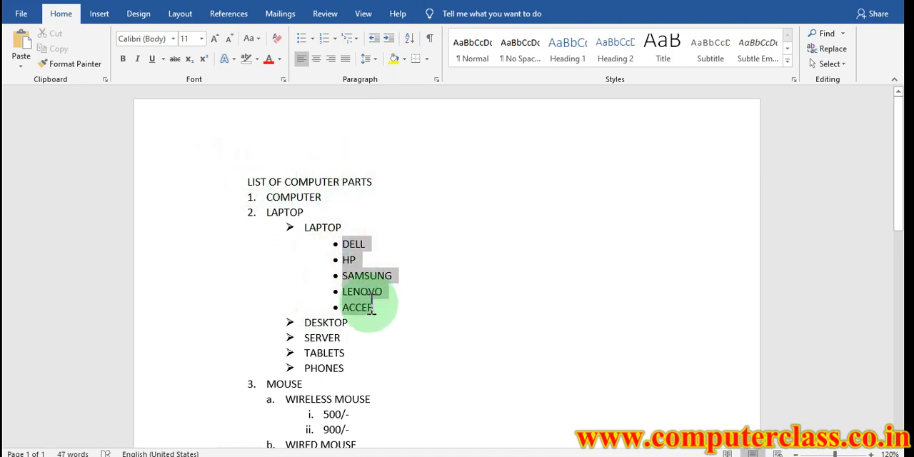
pyautogui.click(374, 39)
pyautogui.click(374, 39)
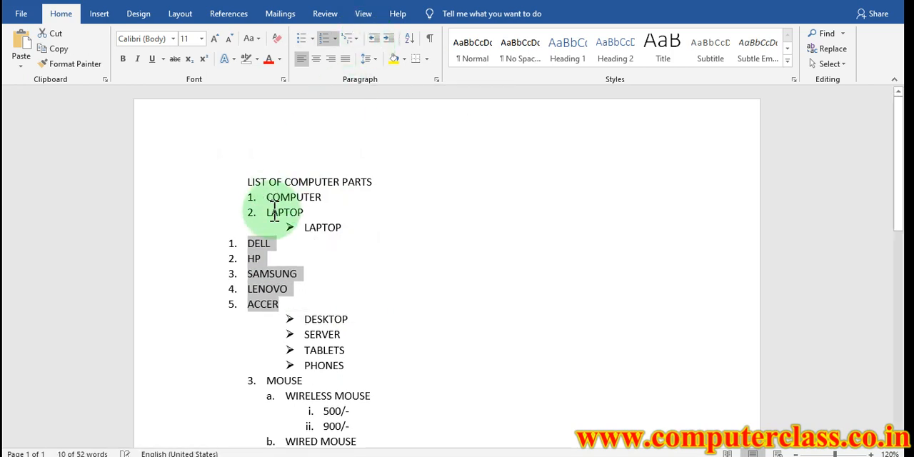
# Decrease the indent of the arrow-bulleted LAPTOP until it is a first-level numbered item
pyautogui.click(307, 227)
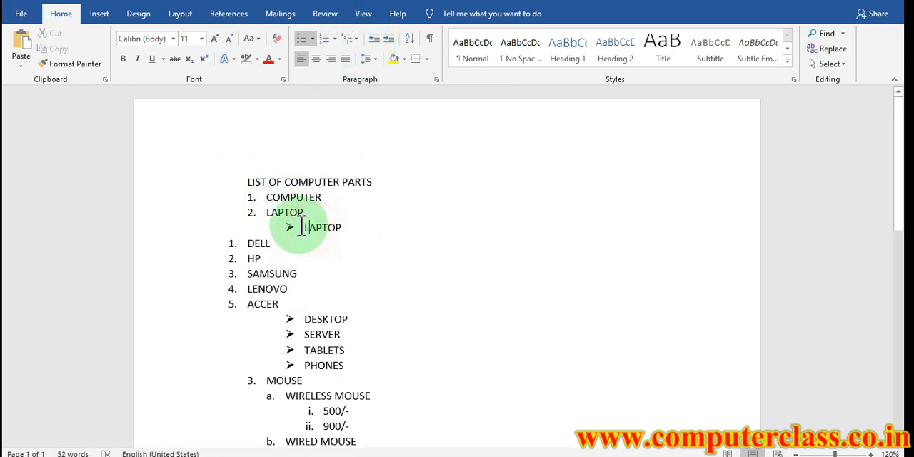
pyautogui.click(375, 39)
pyautogui.click(375, 39)
pyautogui.click(376, 39)
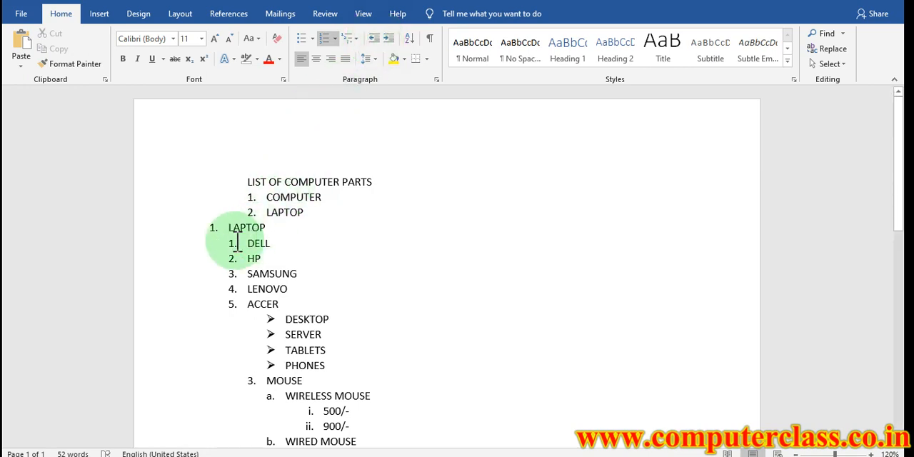
# Decrease the indent of DELL to ACCER and of COMPUTER and the first LAPTOP to line up with the second LAPTOP
pyautogui.moveTo(237, 244)
pyautogui.mouseDown()
pyautogui.moveTo(290, 295)
pyautogui.moveTo(239, 266)
pyautogui.moveTo(245, 244)
pyautogui.mouseUp()
pyautogui.hotkey('ctrl', 'z')
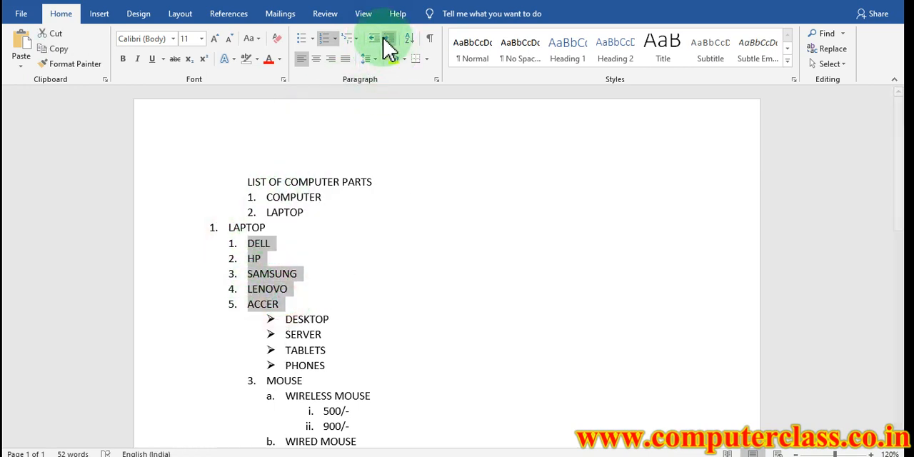
pyautogui.click(376, 39)
pyautogui.moveTo(304, 213); pyautogui.dragTo(305, 189)
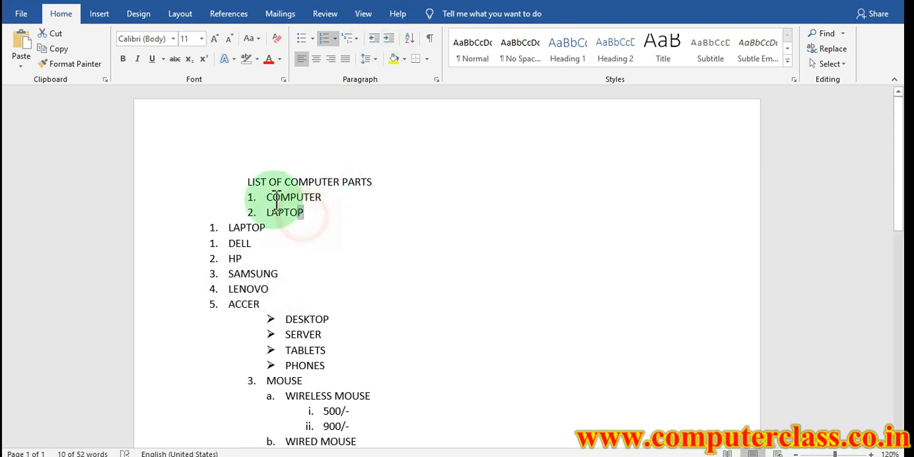
pyautogui.click(373, 39)
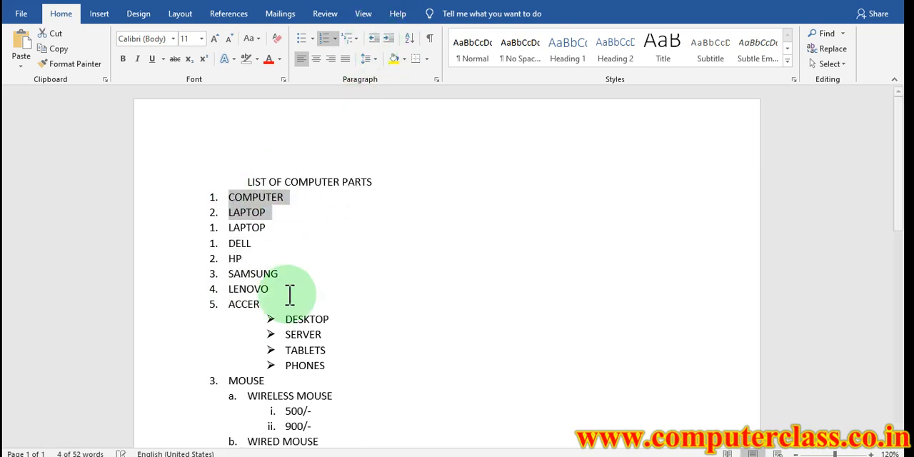
# Remove the numbering from all items from COMPUTER to ACCER
pyautogui.scroll(-2, 291, 285)
pyautogui.moveTo(260, 230); pyautogui.dragTo(227, 119)
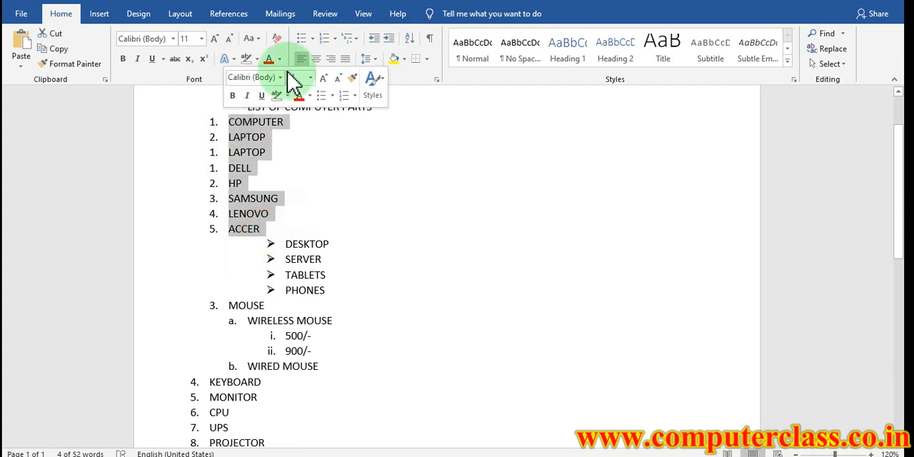
pyautogui.click(335, 41)
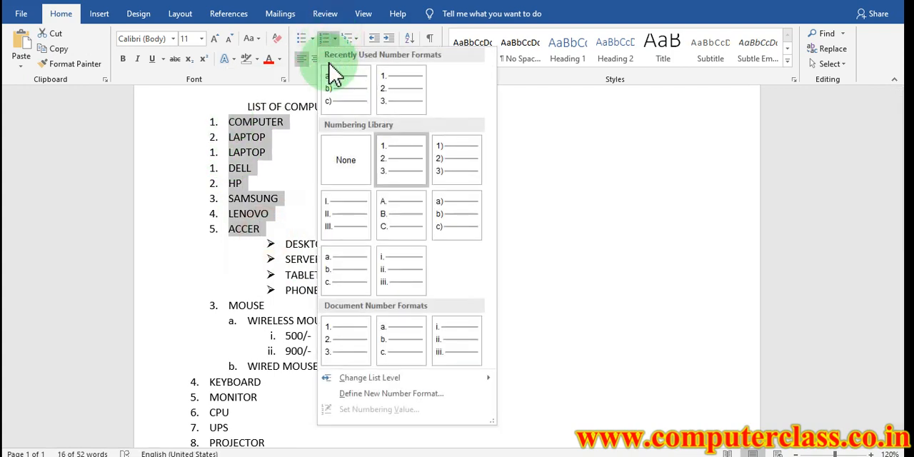
pyautogui.click(343, 170)
pyautogui.scroll(-2, 180, 398)
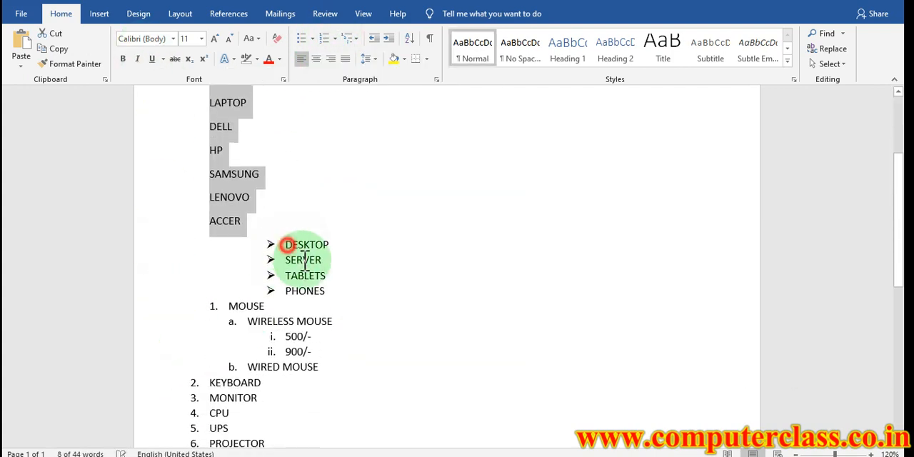
# Decrease the indent of DESKTOP, SERVER, TABLETS and PHONES to line up with ACCER and remove their list numbering
pyautogui.moveTo(286, 245); pyautogui.dragTo(325, 299)
pyautogui.click(374, 42)
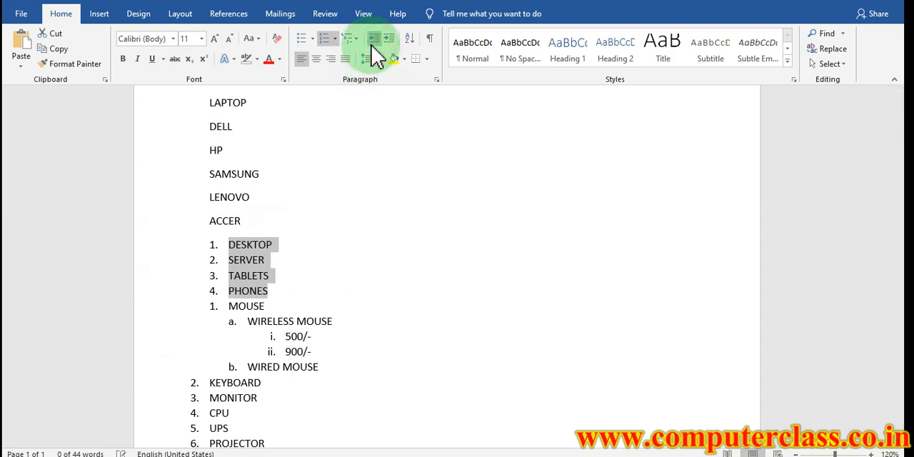
pyautogui.click(325, 43)
# Remove the numbering from MOUSE through WIRED MOUSE and decrease the indent of 500/- and 900/- to line up with them
pyautogui.scroll(-3, 316, 153)
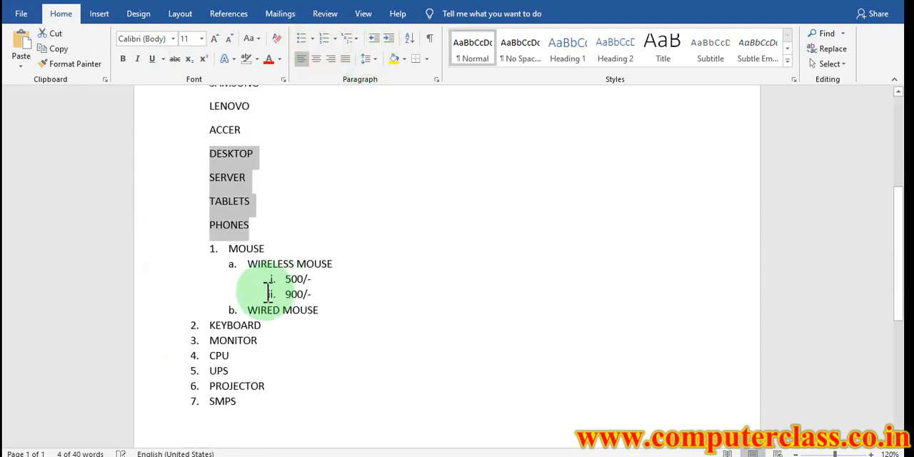
pyautogui.click(233, 220)
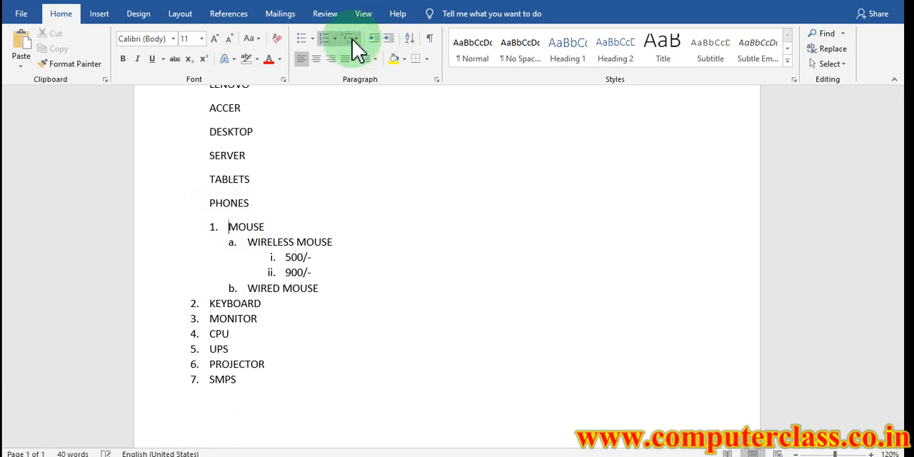
pyautogui.click(328, 42)
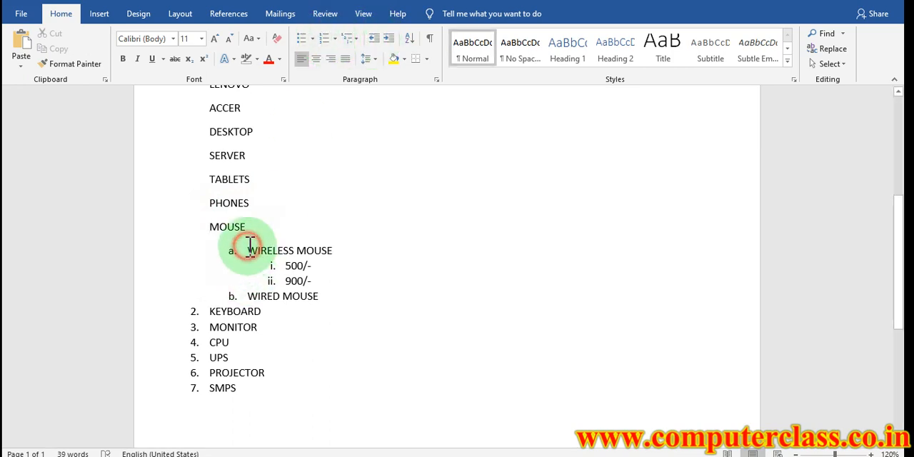
pyautogui.moveTo(249, 247); pyautogui.dragTo(302, 300)
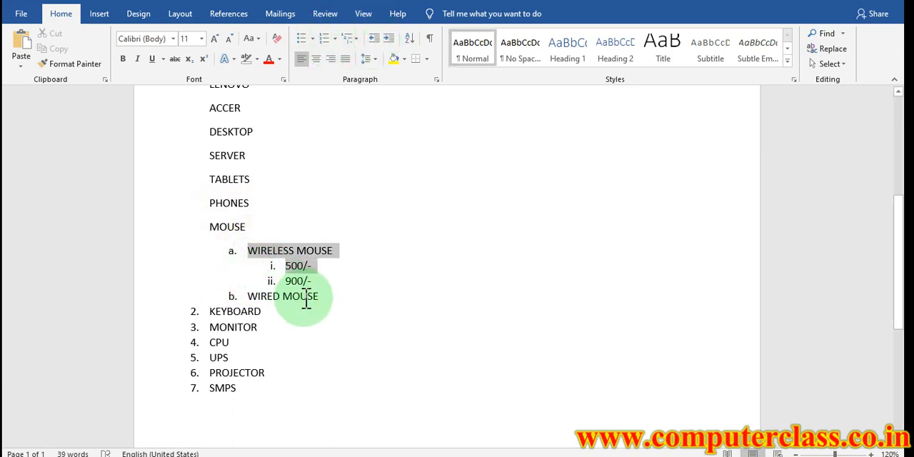
pyautogui.click(326, 41)
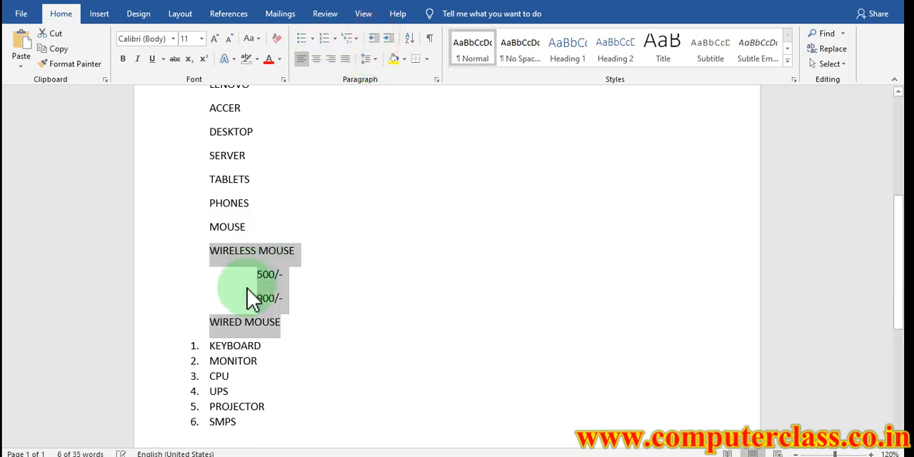
pyautogui.moveTo(249, 272); pyautogui.dragTo(288, 300)
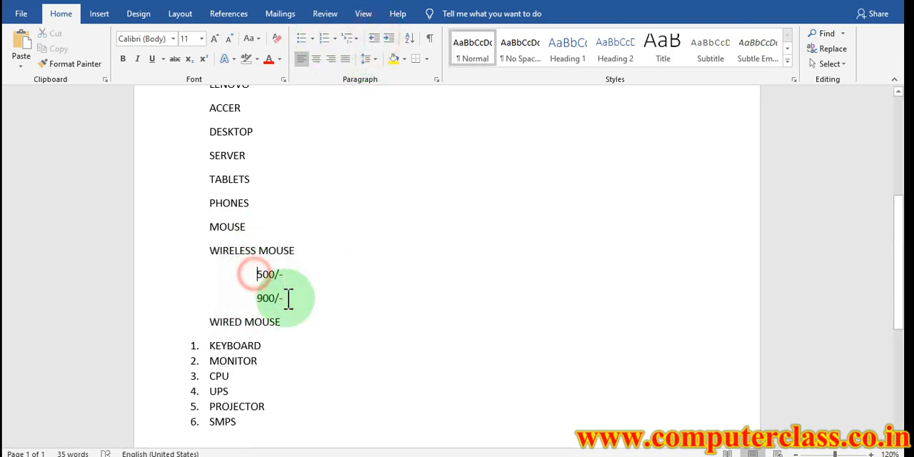
pyautogui.click(373, 39)
# Remove the numbering from the items KEYBOARD, MONITOR, CPU, UPS, PROJECTOR and SMPS
pyautogui.scroll(-1, 212, 271)
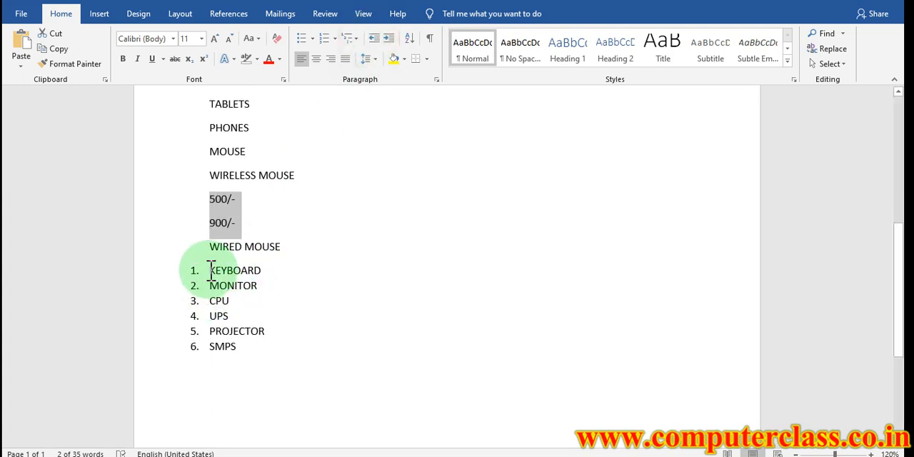
pyautogui.moveTo(212, 272); pyautogui.dragTo(246, 343)
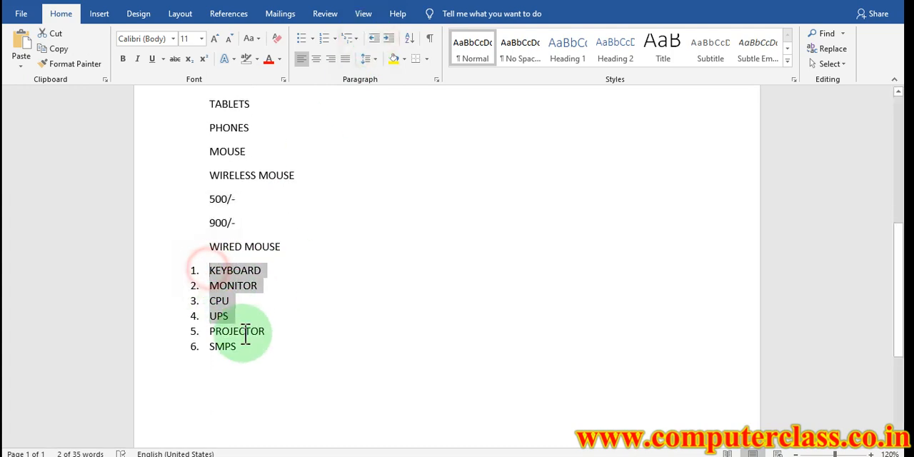
pyautogui.click(323, 44)
# Increase the indent of the lines KEYBOARD to SMPS so that they line up with WIRED MOUSE
pyautogui.scroll(1, 319, 243)
pyautogui.scroll(-1, 319, 243)
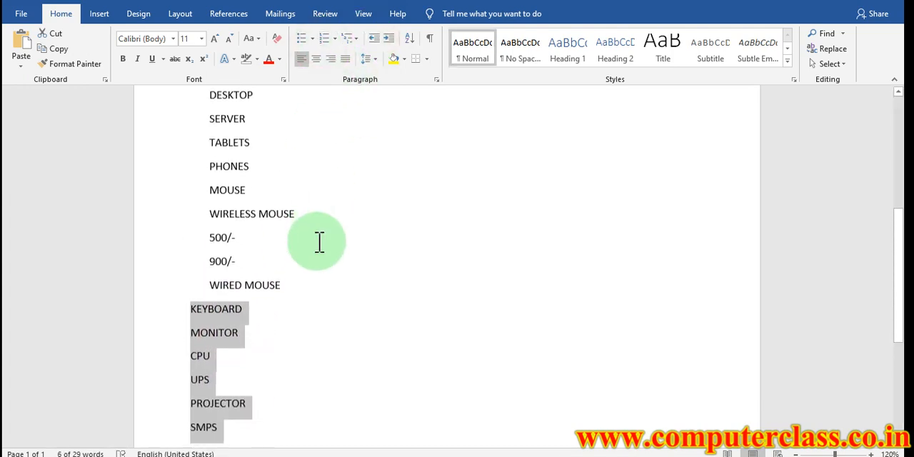
pyautogui.moveTo(309, 285); pyautogui.dragTo(205, 170)
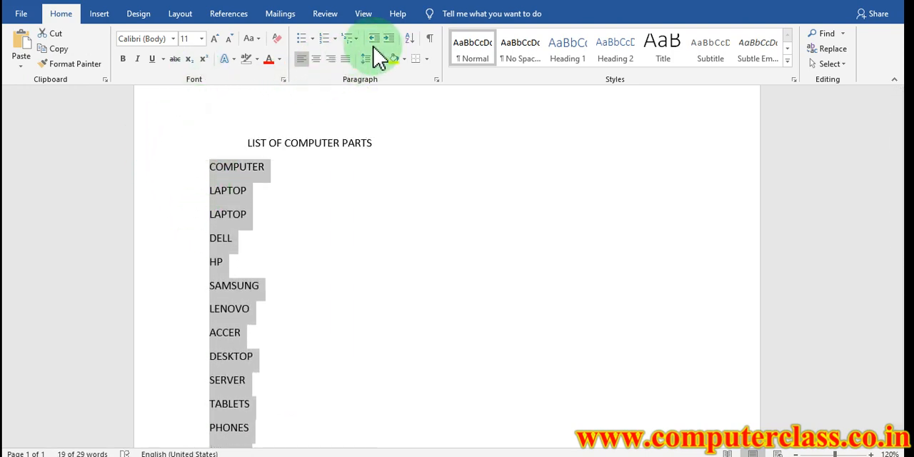
pyautogui.scroll(-5, 333, 251)
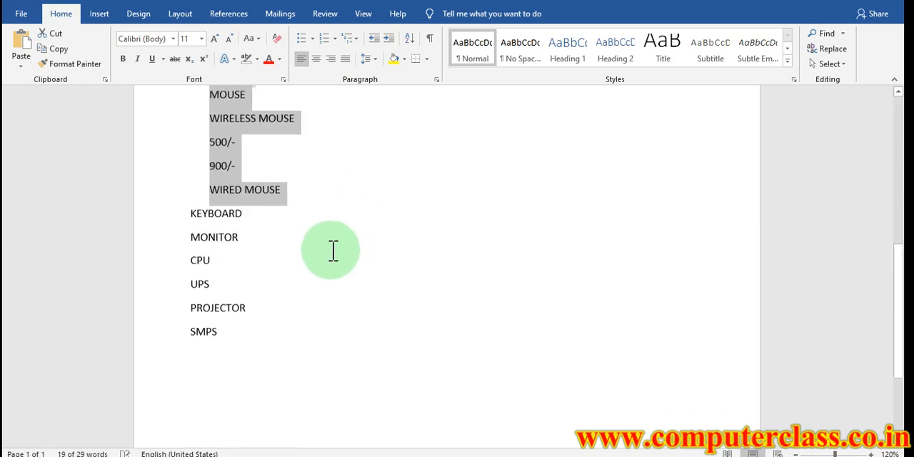
pyautogui.click(333, 251)
pyautogui.moveTo(188, 192); pyautogui.dragTo(218, 314)
pyautogui.click(389, 42)
pyautogui.scroll(4, 377, 210)
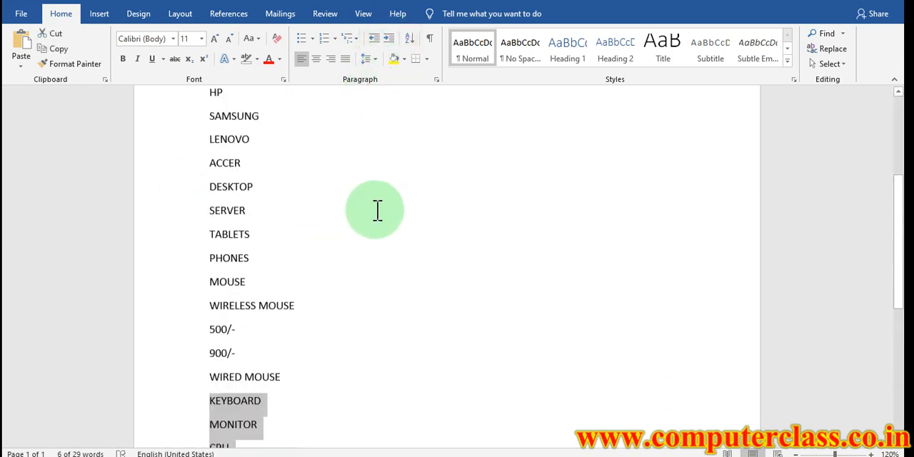
# Apply the 1., 2., 3. number format to all lines of the document
pyautogui.click(295, 293)
pyautogui.hotkey('ctrl', 'a')
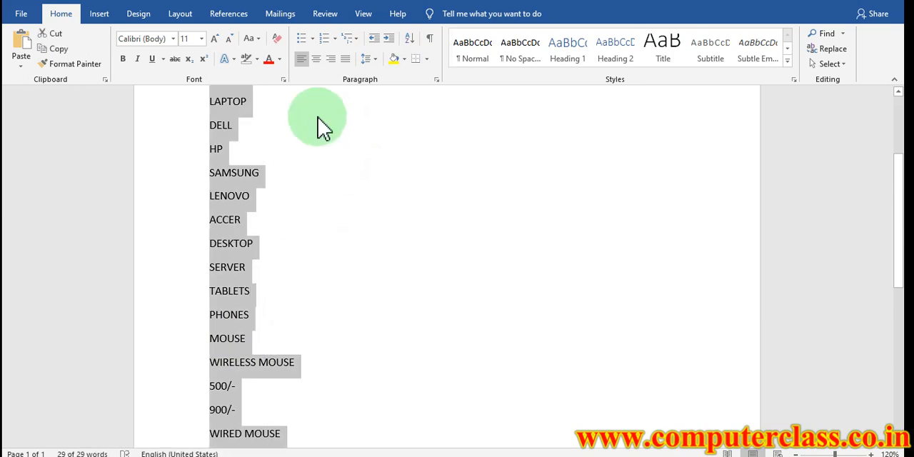
pyautogui.click(334, 38)
pyautogui.click(386, 96)
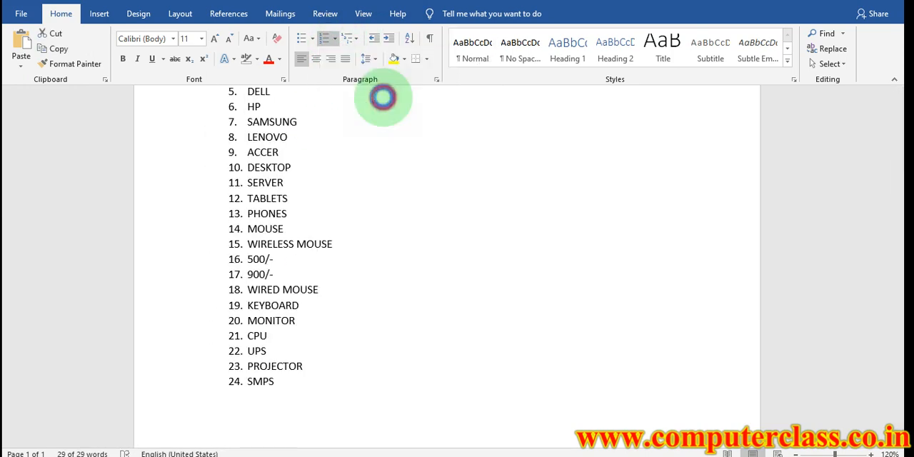
# Remove the numbering from the title LIST OF COMPUTER PARTS and move it back to the left of the list items
pyautogui.scroll(4, 326, 253)
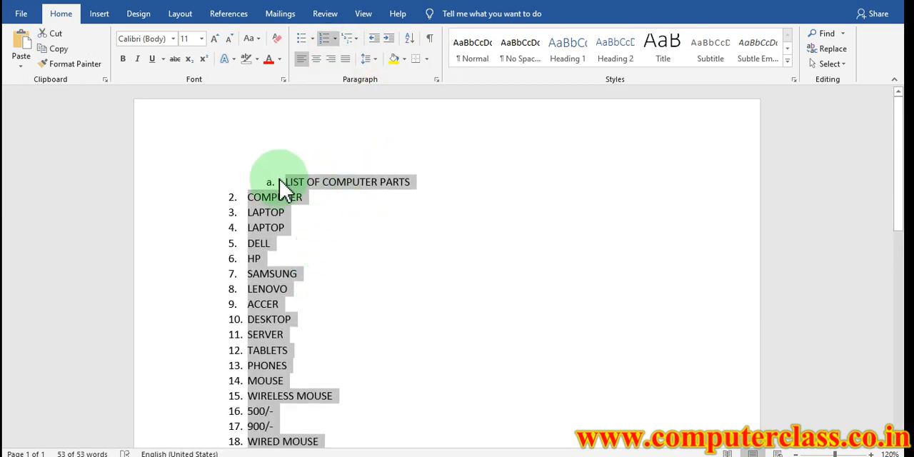
pyautogui.click(287, 184)
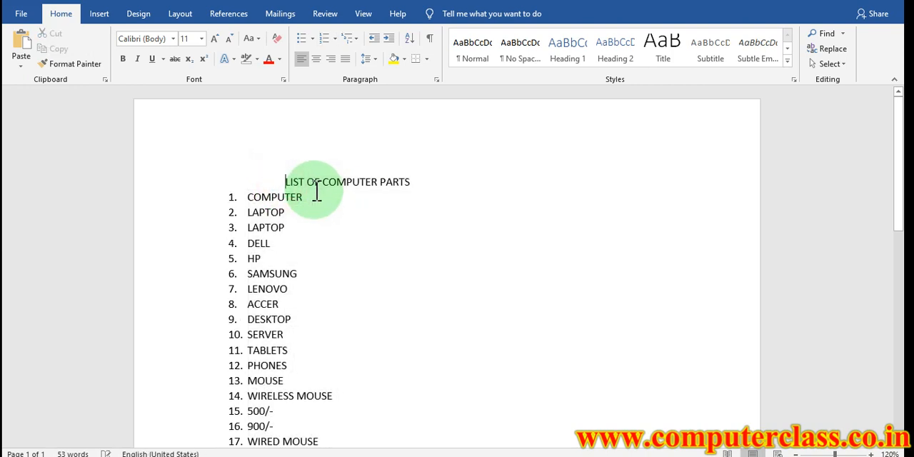
pyautogui.press('BackSpace')
# Demote both LAPTOP items to second-level items under COMPUTER
pyautogui.scroll(-1, 296, 180)
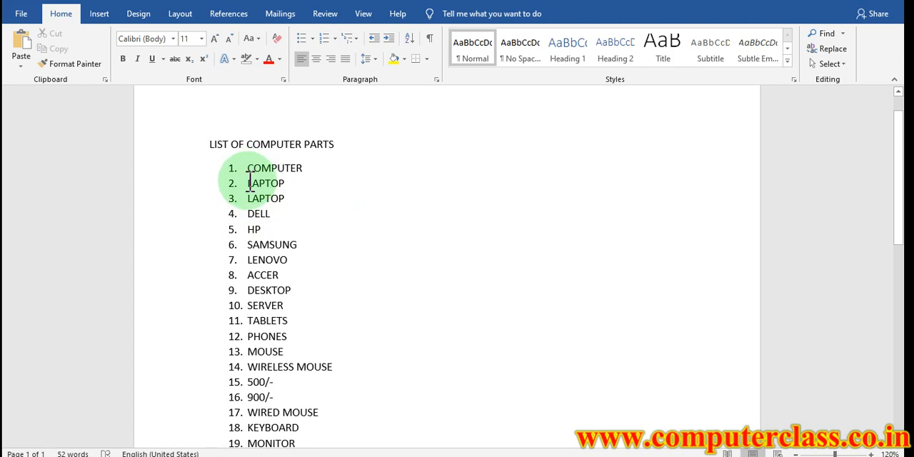
pyautogui.moveTo(248, 183); pyautogui.dragTo(276, 206)
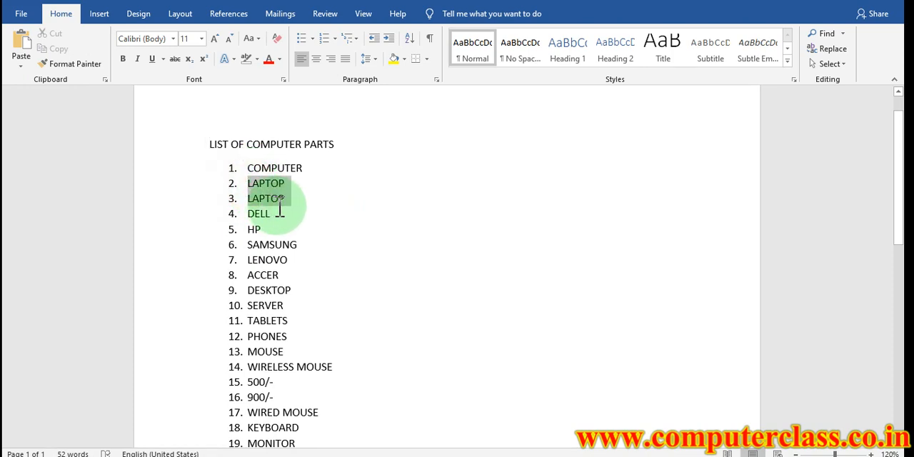
pyautogui.click(388, 40)
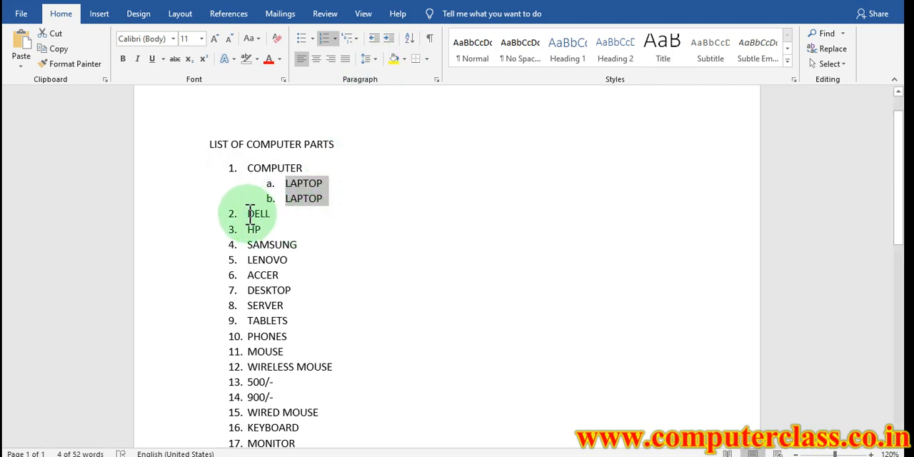
# Demote DELL, HP, SAMSUNG, LENOVO and ACCER to third-level items under the second LAPTOP
pyautogui.moveTo(251, 213); pyautogui.dragTo(284, 277)
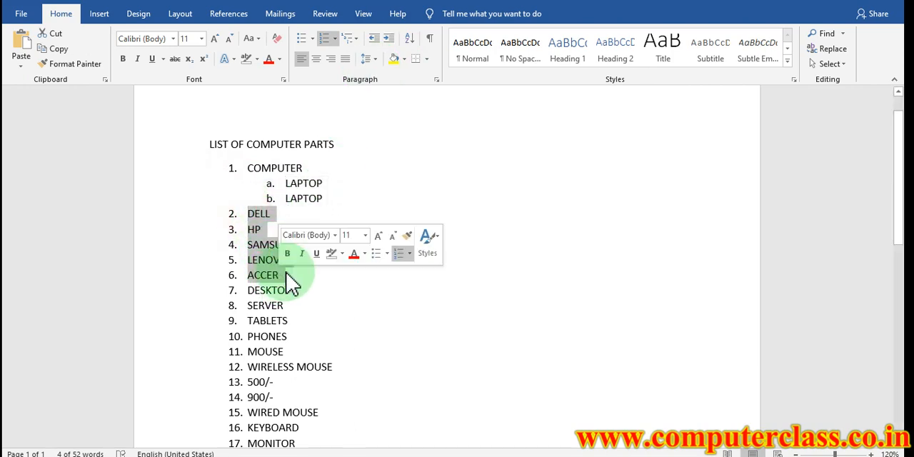
pyautogui.click(389, 38)
pyautogui.click(389, 39)
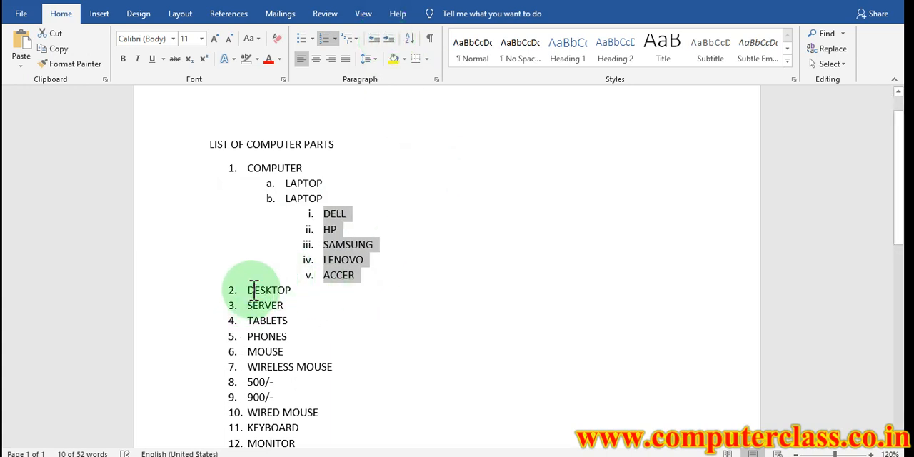
# Demote DESKTOP, SERVER, TABLETS and PHONES to second-level items under COMPUTER
pyautogui.scroll(-1, 253, 292)
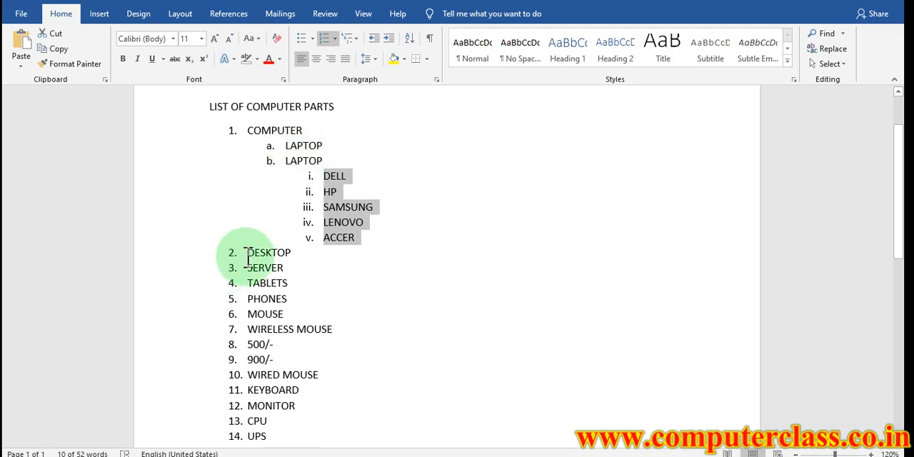
pyautogui.moveTo(249, 251); pyautogui.dragTo(286, 295)
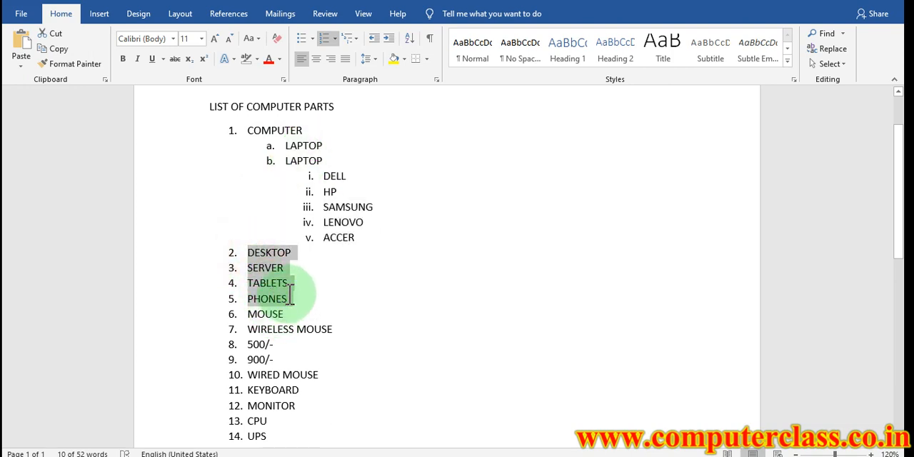
pyautogui.click(388, 39)
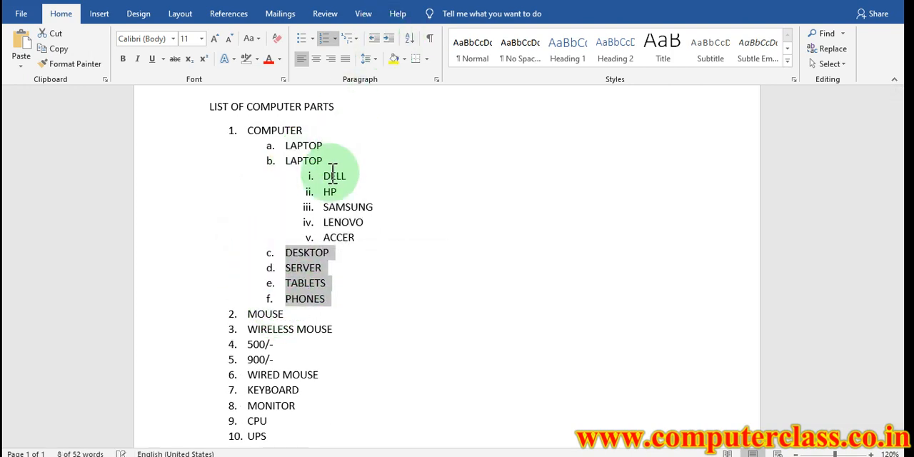
pyautogui.moveTo(291, 138); pyautogui.dragTo(285, 283)
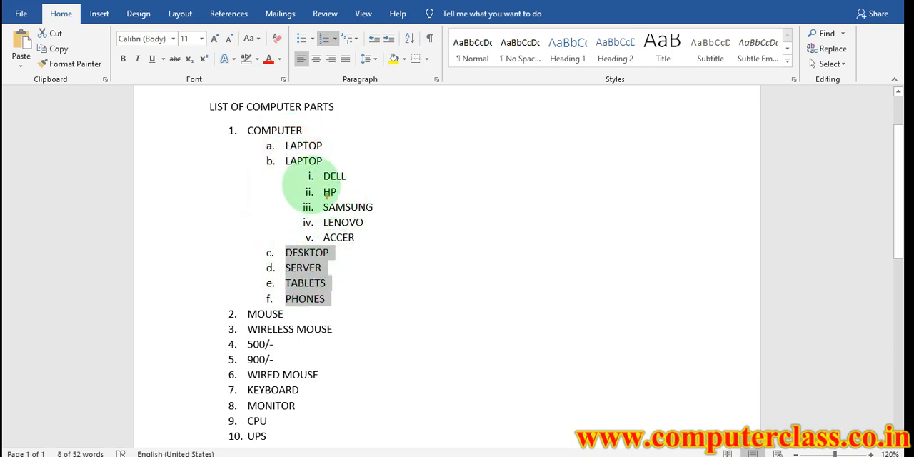
pyautogui.moveTo(386, 28)
pyautogui.mouseDown()
pyautogui.moveTo(401, 41)
pyautogui.moveTo(366, 40)
pyautogui.moveTo(400, 49)
pyautogui.mouseUp()
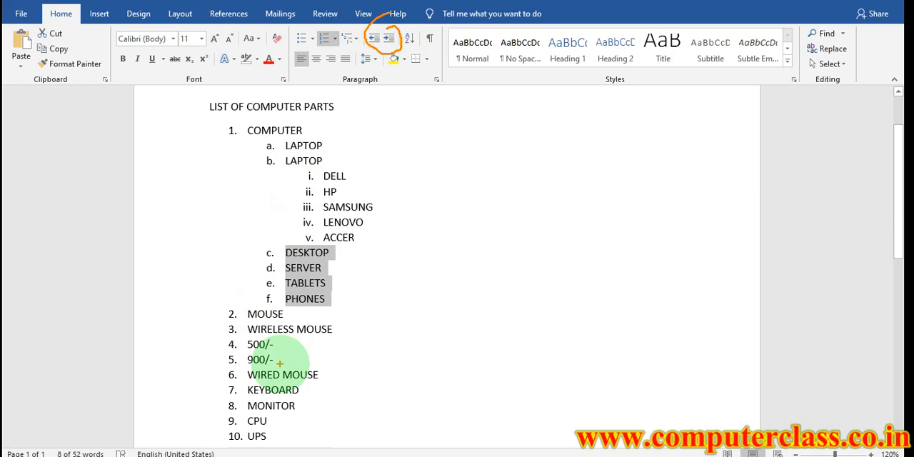
pyautogui.press('Escape')
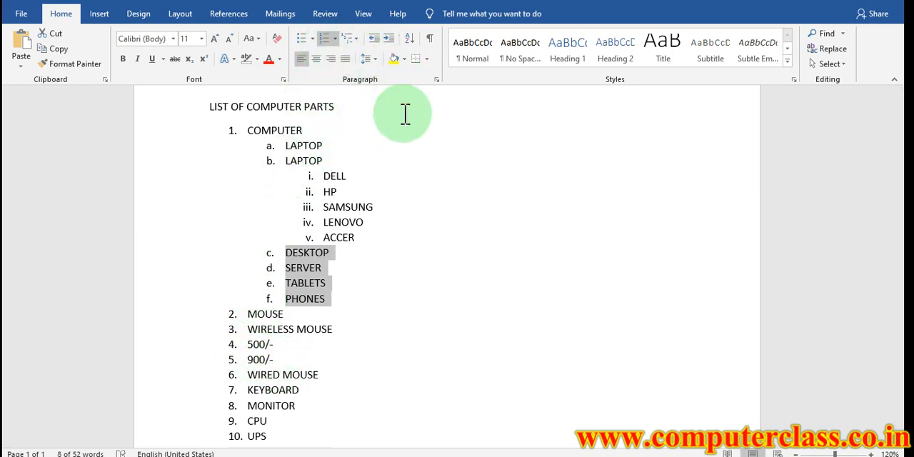
# Delete the entire contents of the document, including the title and all list items
pyautogui.click(403, 226)
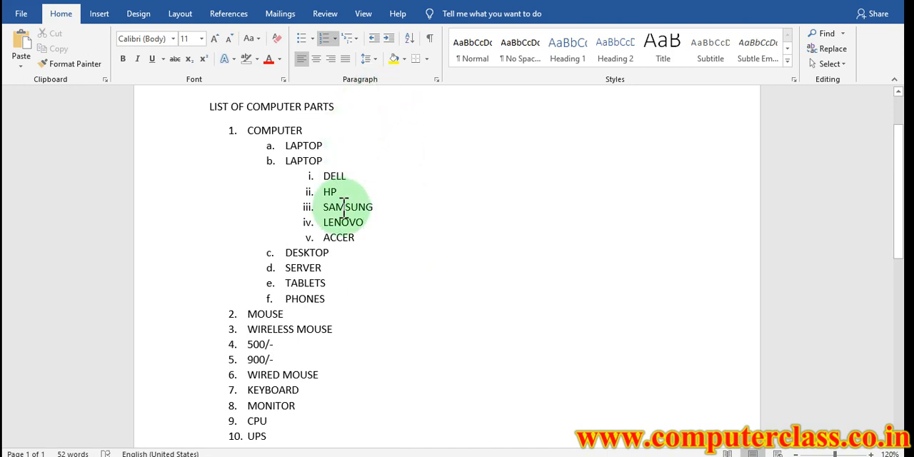
pyautogui.hotkey('ctrl', 'a')
pyautogui.press('BackSpace')
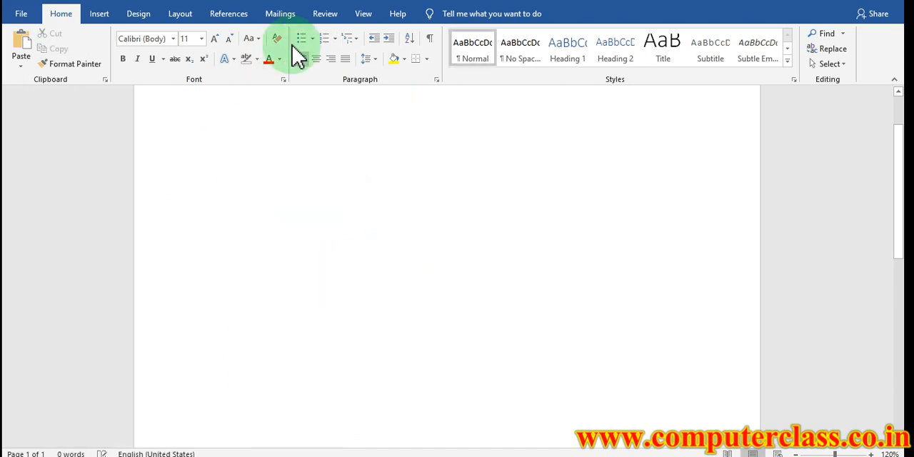
# Start a numbered list in the empty document using the 1., 2., 3. format from the numbering library
pyautogui.click(335, 40)
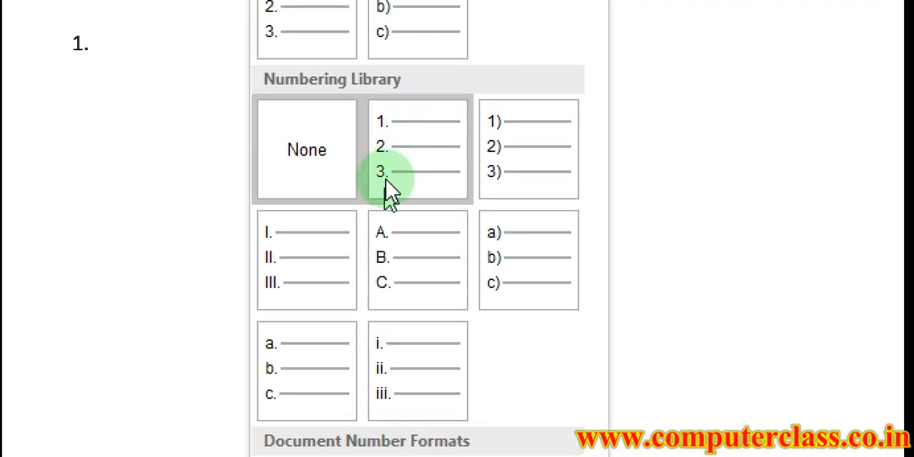
pyautogui.click(391, 187)
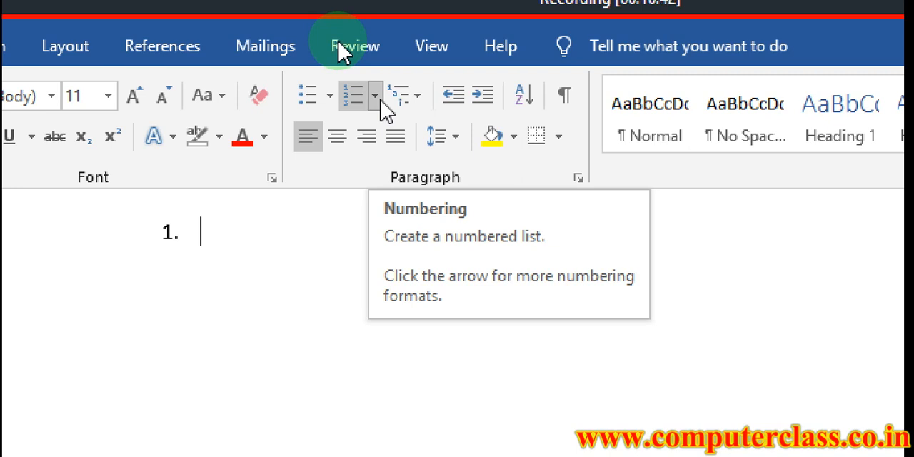
# Begin defining a new number format for the list, using the 1, 2, 3, ... number style
pyautogui.click(376, 97)
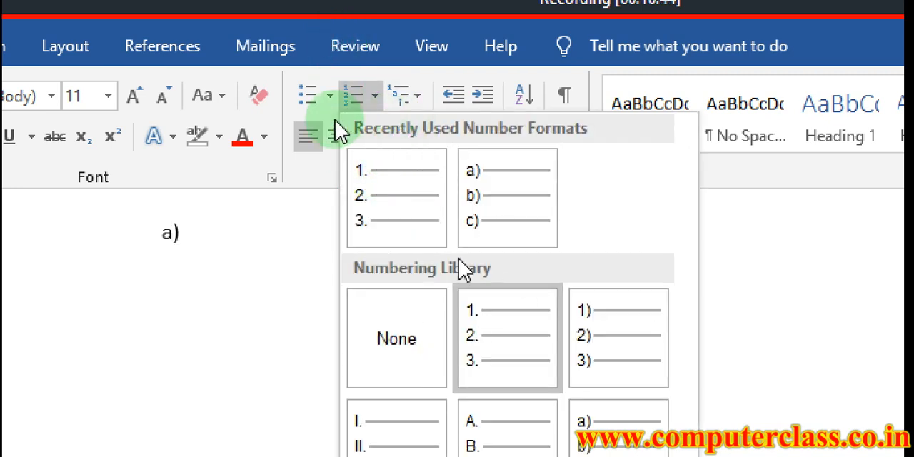
pyautogui.click(218, 236)
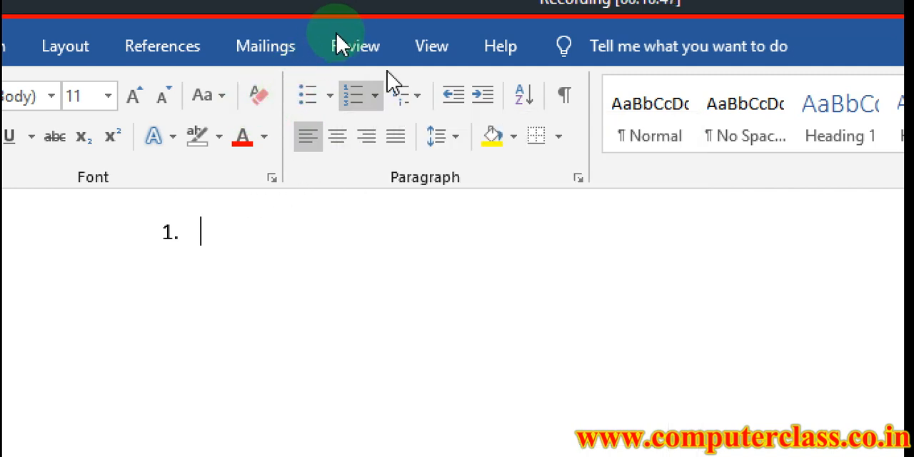
pyautogui.click(377, 97)
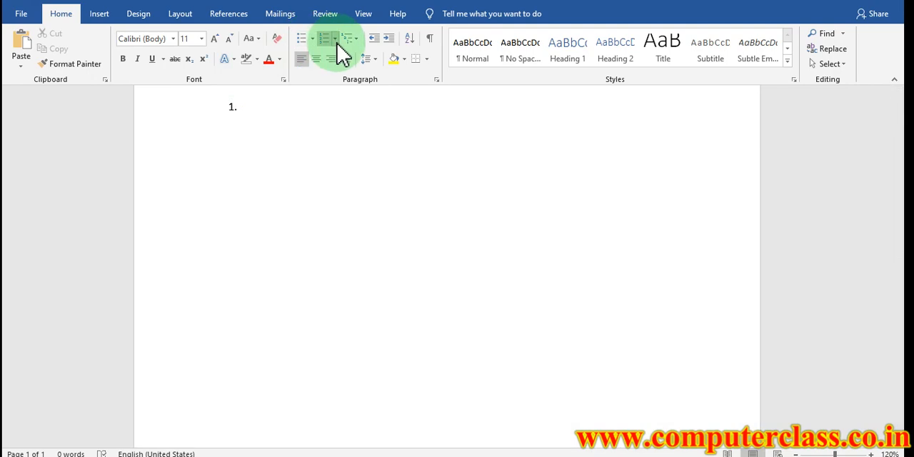
pyautogui.click(335, 39)
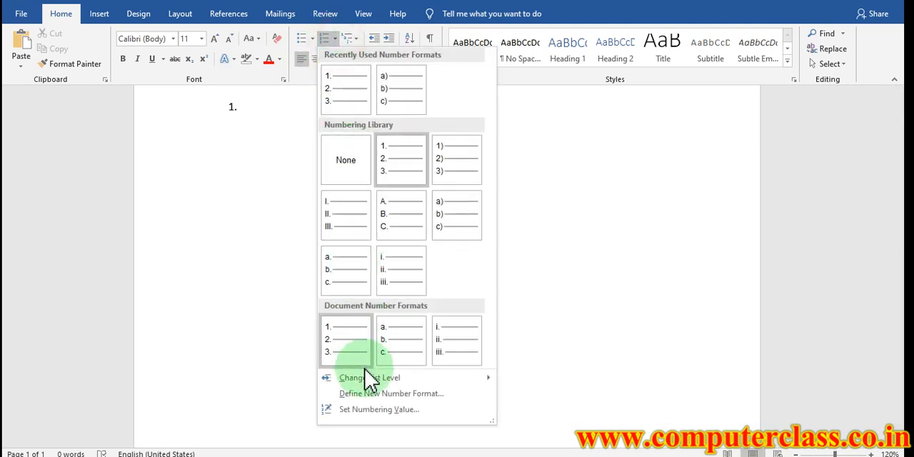
pyautogui.click(359, 393)
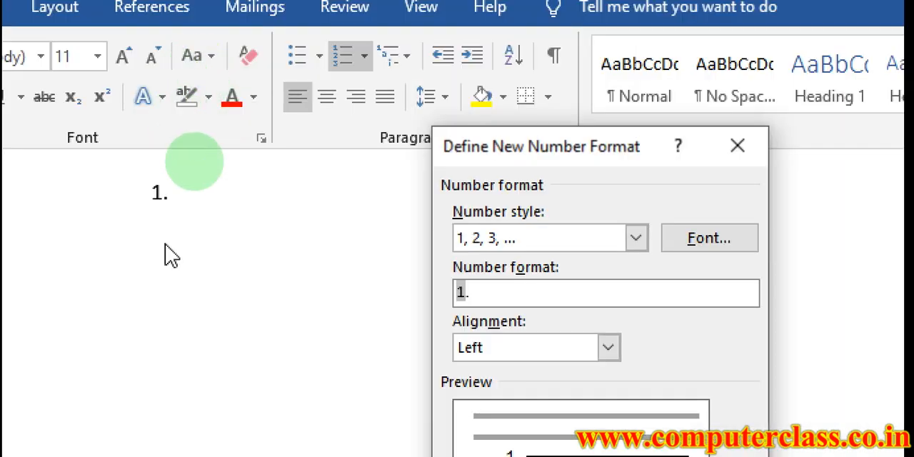
pyautogui.moveTo(200, 205)
pyautogui.mouseDown()
pyautogui.moveTo(164, 209)
pyautogui.moveTo(180, 155)
pyautogui.moveTo(197, 204)
pyautogui.mouseUp()
pyautogui.moveTo(433, 208)
pyautogui.mouseDown()
pyautogui.moveTo(598, 212)
pyautogui.moveTo(418, 230)
pyautogui.mouseUp()
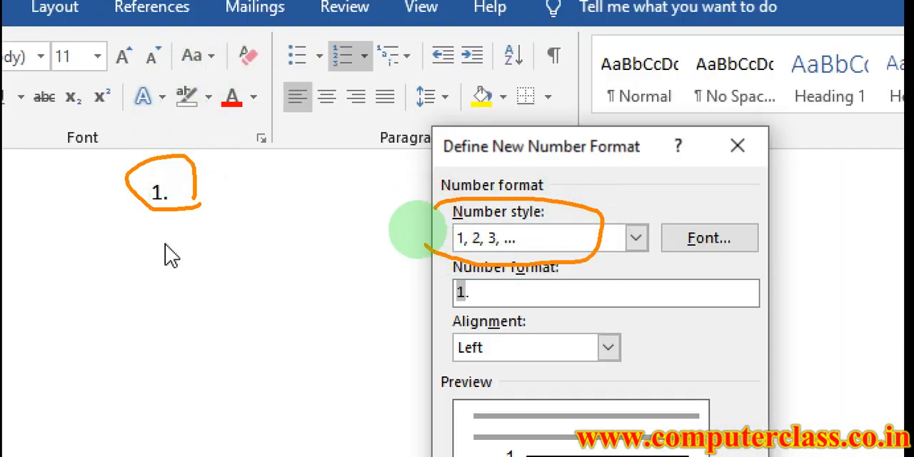
pyautogui.click(636, 240)
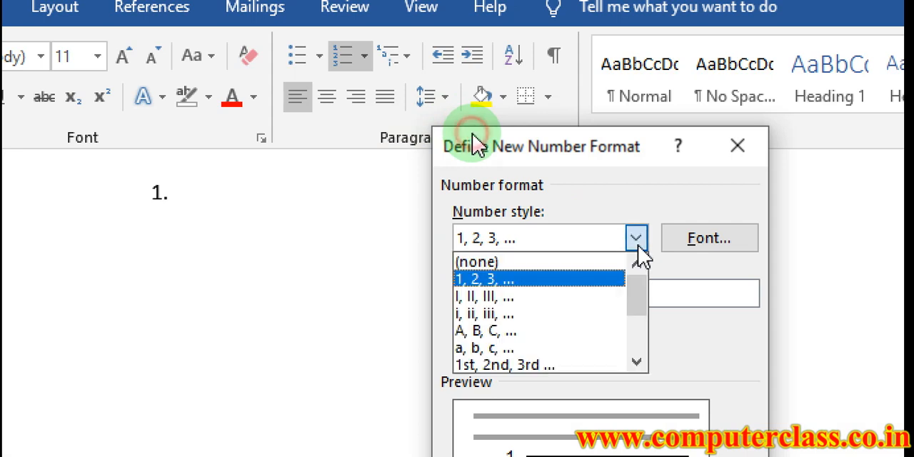
pyautogui.scroll(-2, 537, 315)
pyautogui.scroll(2, 537, 315)
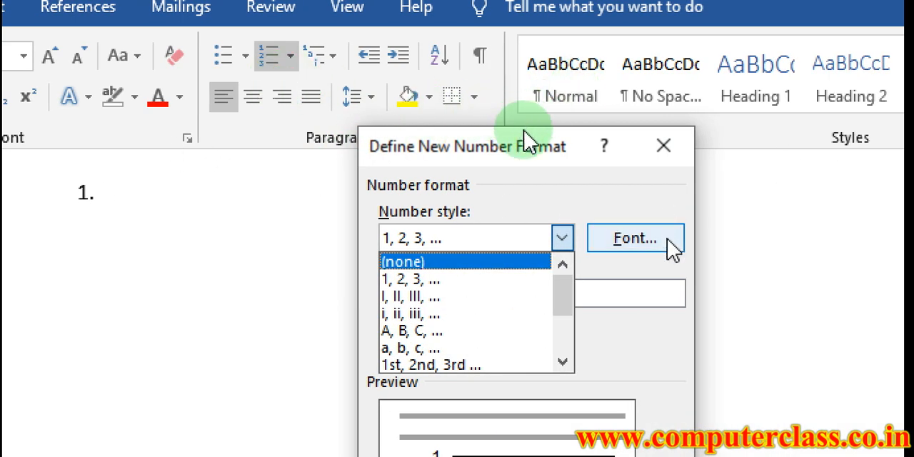
pyautogui.click(478, 280)
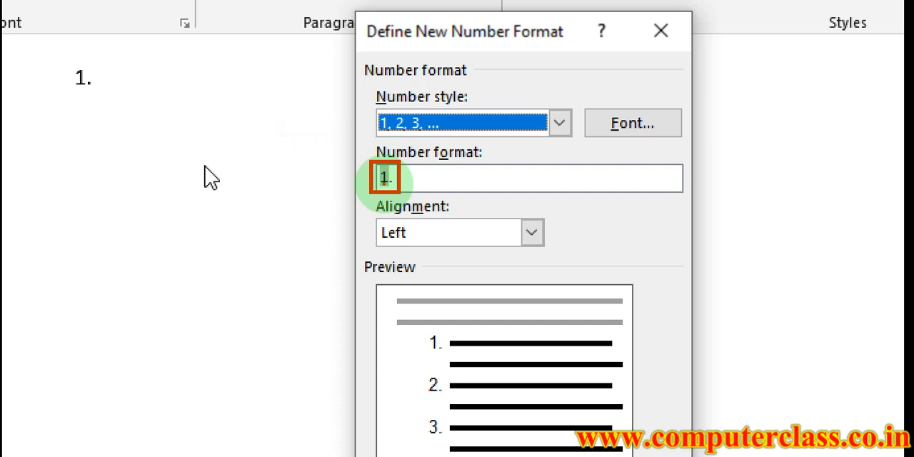
# Add the prefix "Q:" before the number in the number format and apply it to the list
pyautogui.click(389, 178)
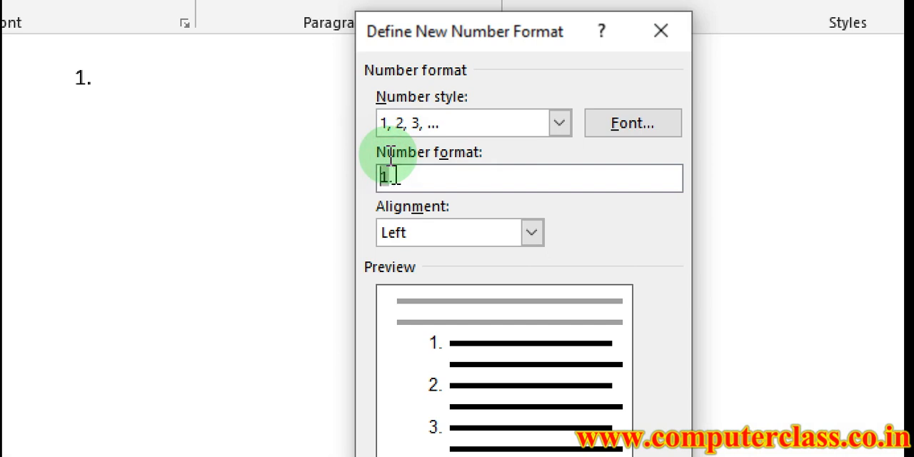
pyautogui.press('Home')
pyautogui.write('Q')
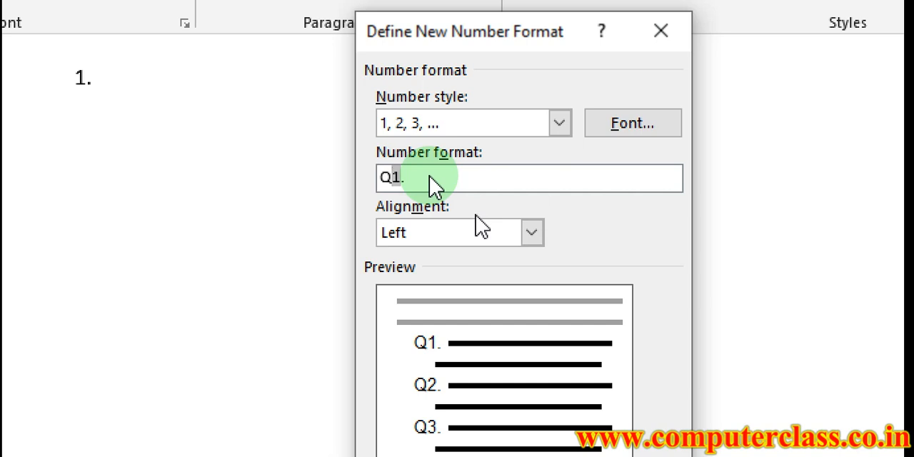
pyautogui.write(':')
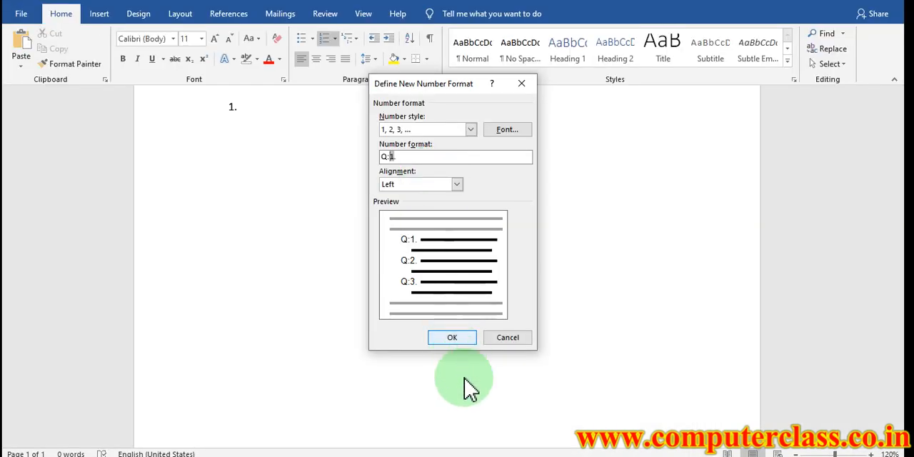
pyautogui.click(448, 337)
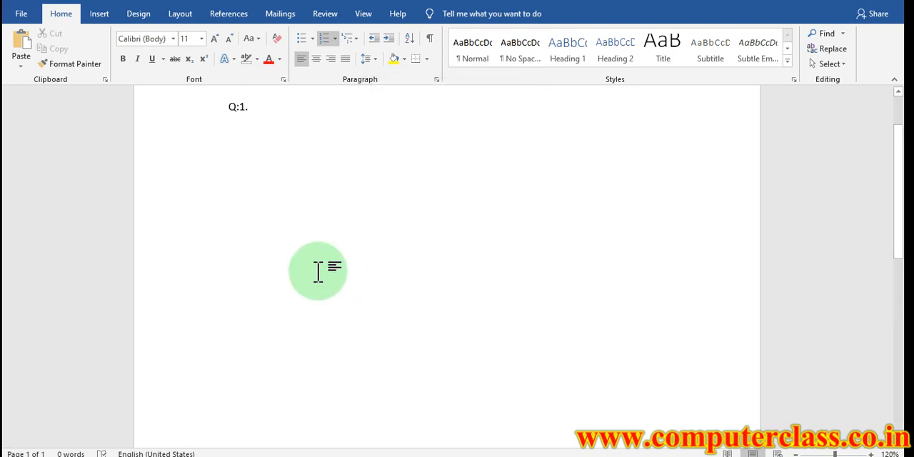
# Fill the Q: list with seven short sample entries such as Fds, Gdf and G, ending with df
pyautogui.write('Fds')
pyautogui.press('Return')
pyautogui.write('gd')
pyautogui.press('Return')
pyautogui.write('g')
pyautogui.press('Return')
pyautogui.write('g')
pyautogui.press('Return')
pyautogui.write('df')
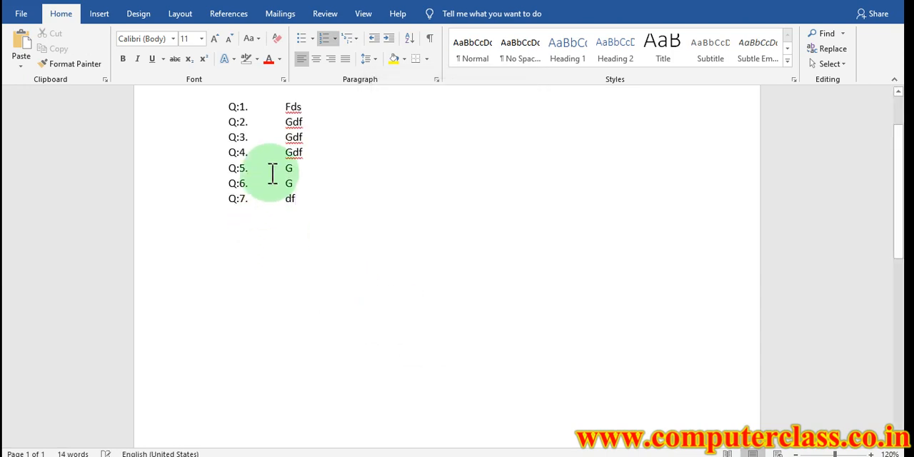
# Delete the entire Q: list from the document
pyautogui.click(337, 40)
pyautogui.click(525, 267)
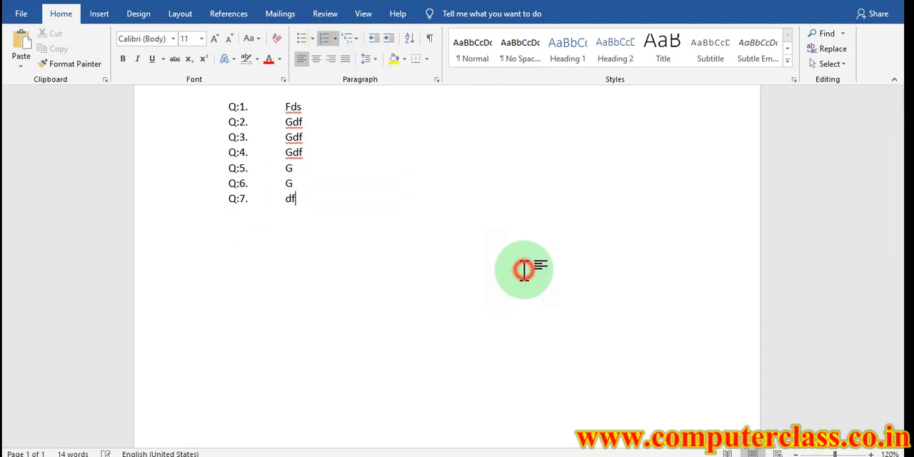
pyautogui.hotkey('ctrl', 'a')
pyautogui.press('Delete')
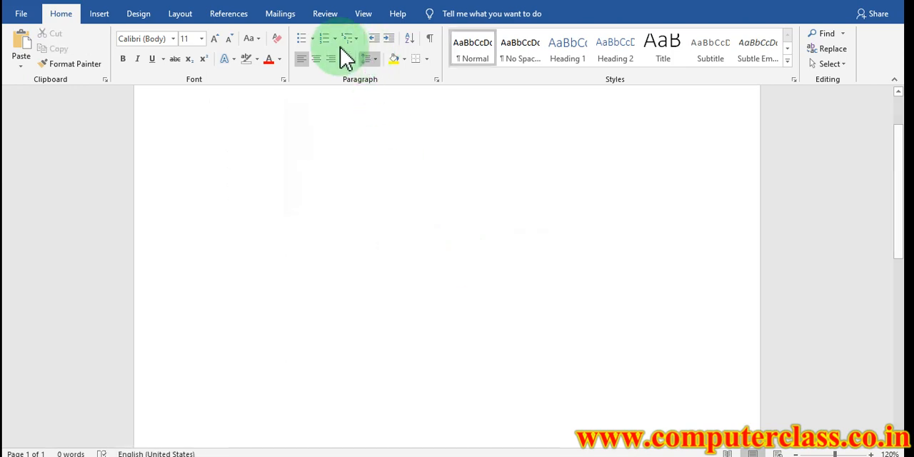
# Start a 1., 2., 3. numbered list and define a new number format for it with the prefix "Ans " before the number
pyautogui.click(335, 40)
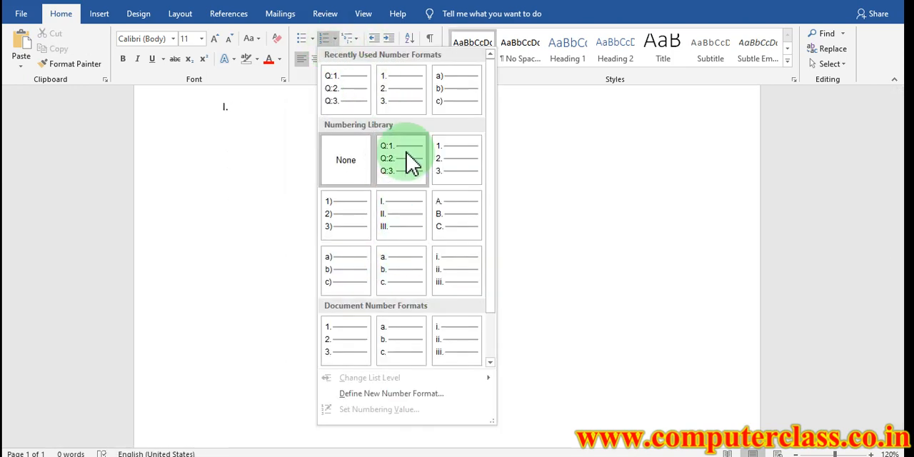
pyautogui.click(390, 97)
pyautogui.click(335, 39)
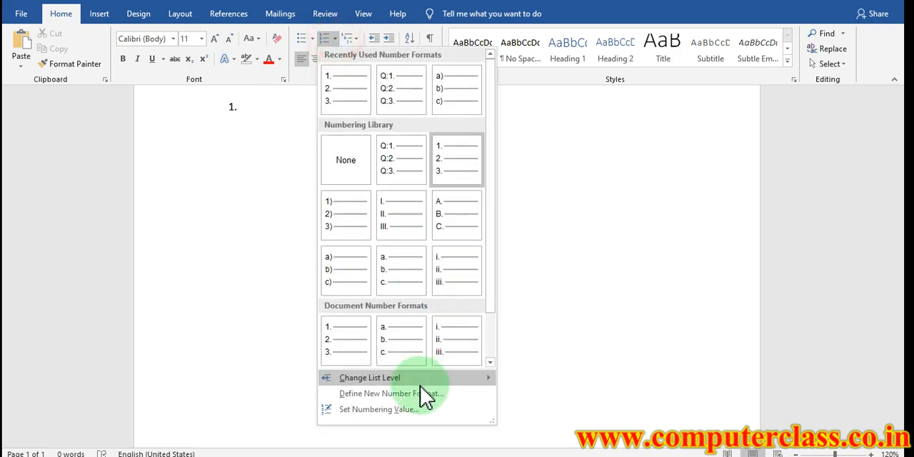
pyautogui.click(405, 393)
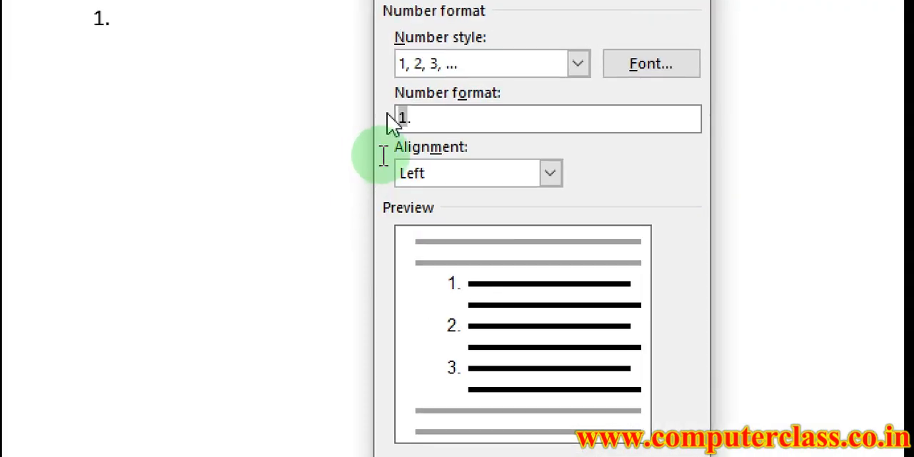
pyautogui.click(424, 127)
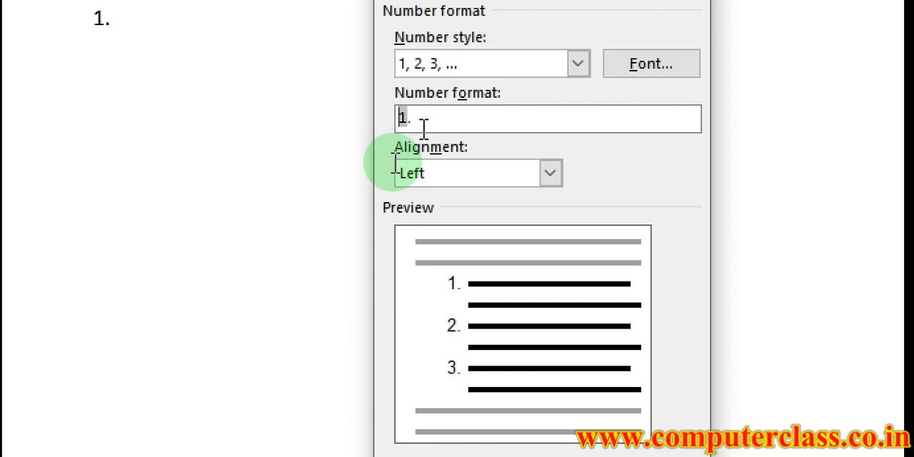
pyautogui.write('Ans')
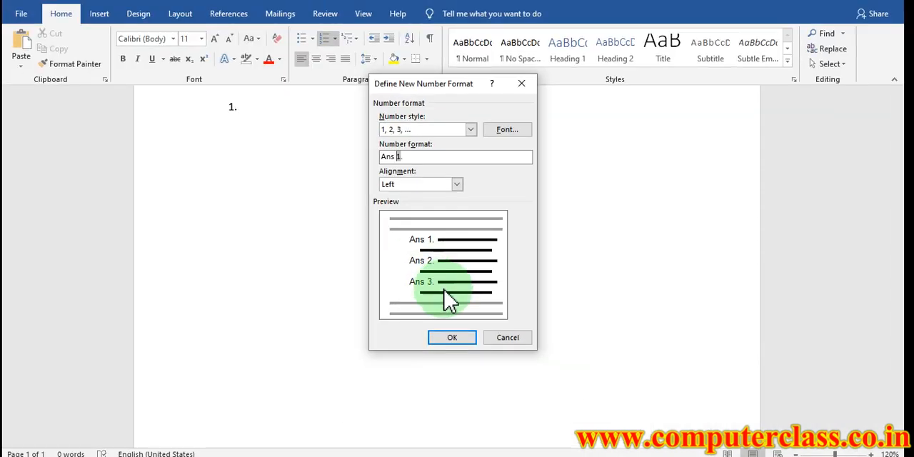
pyautogui.click(455, 335)
# Fill the Ans list with nine short sample entries such as F, Sdf and Sd, ending with fs
pyautogui.write('F')
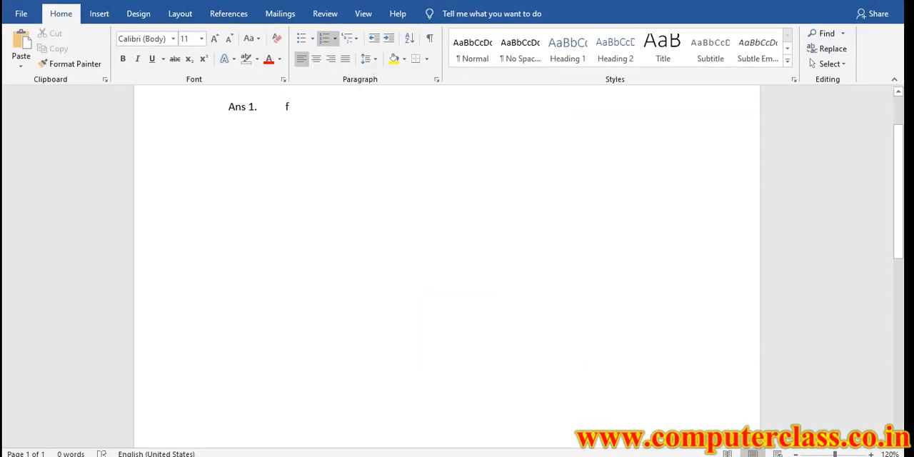
pyautogui.press('Return')
pyautogui.write('Sdf')
pyautogui.press('Return')
pyautogui.write('sdf')
pyautogui.press('Return')
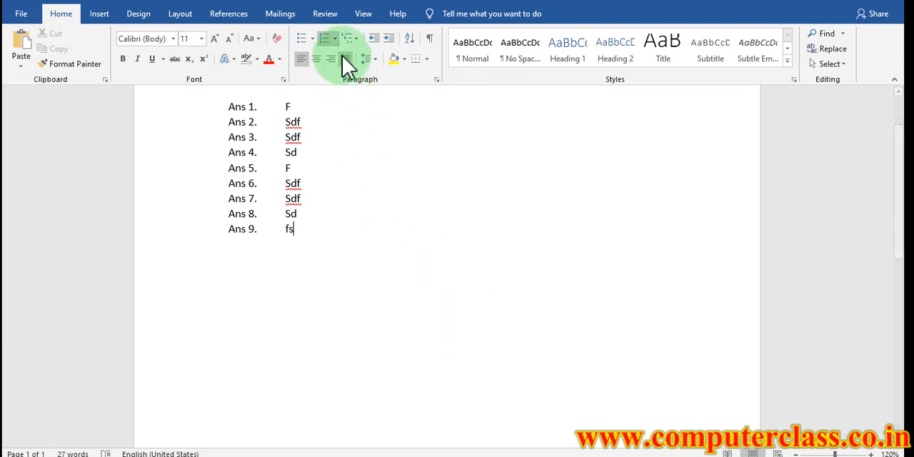
# Delete all nine entries of the Ans list together with their numbering
pyautogui.moveTo(330, 236); pyautogui.dragTo(245, 96)
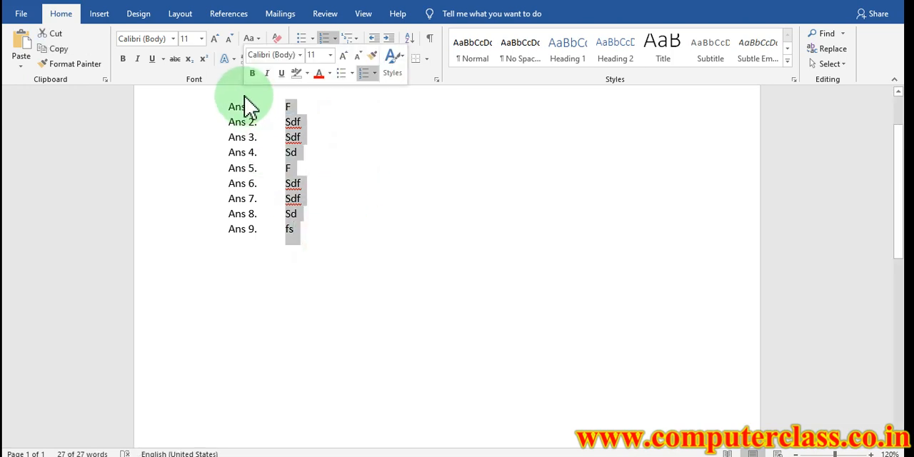
pyautogui.press('Delete')
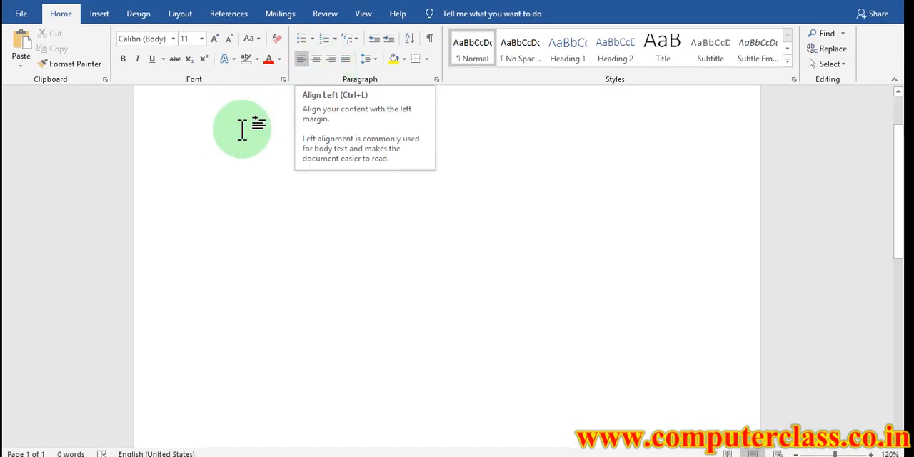
# Start a letter with the lines "To" and "The manager", followed by a right-aligned line "Date: 03/06/2021"
pyautogui.scroll(2, 208, 154)
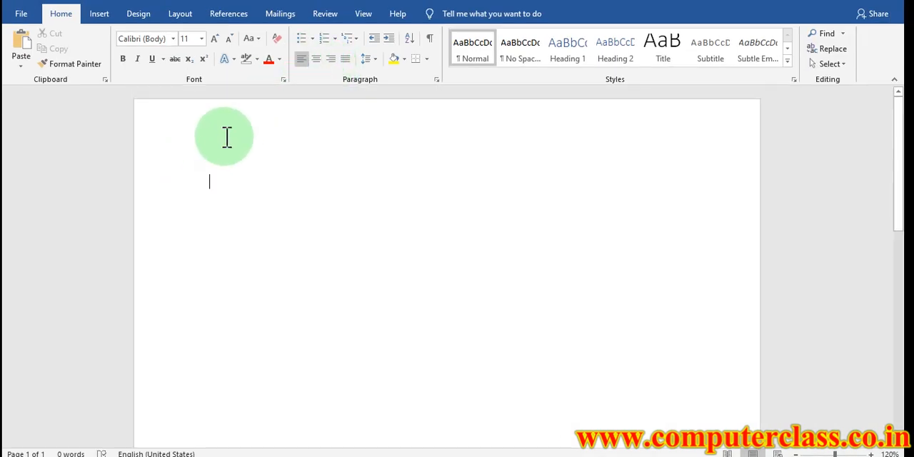
pyautogui.write('to')
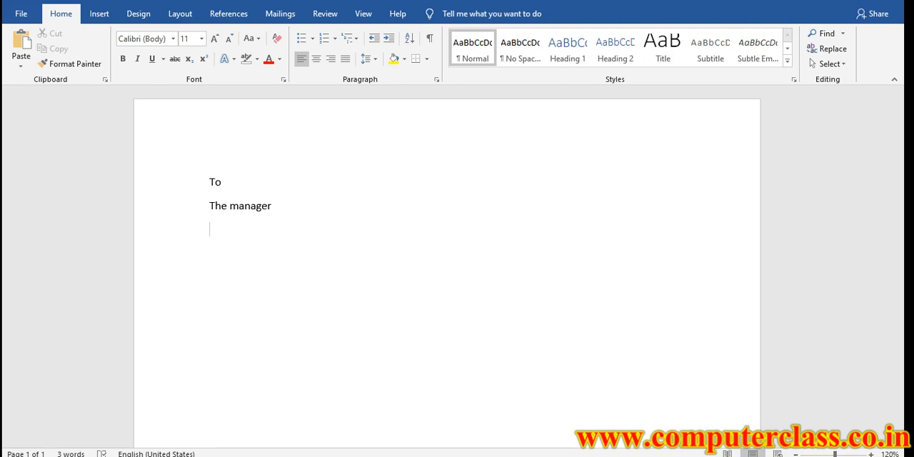
pyautogui.click(331, 60)
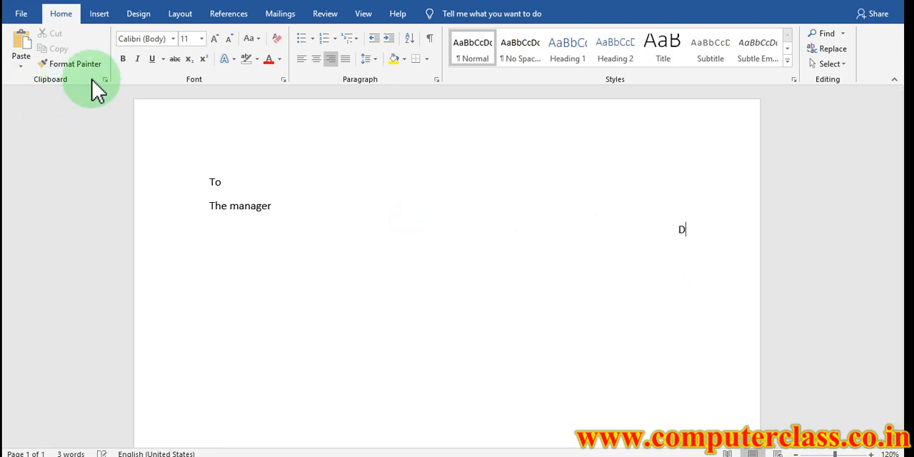
pyautogui.write('ate: 03/06/2021')
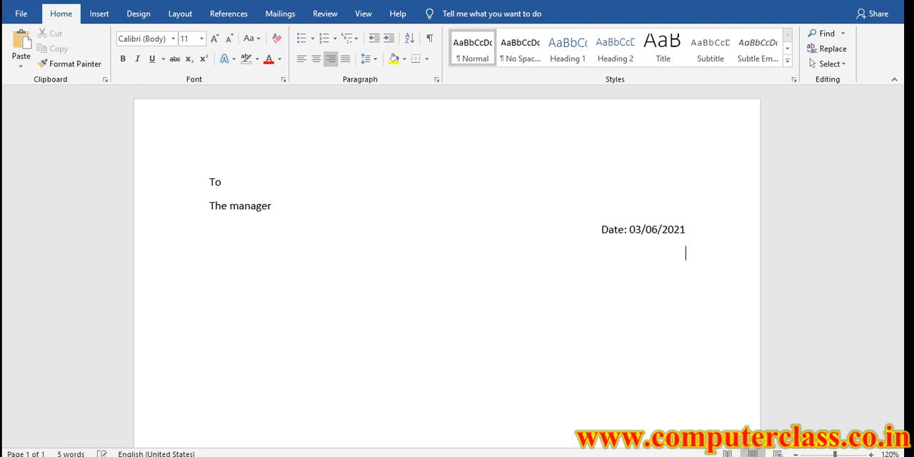
# Add a centered subject line reading "Sub-: Request for leave application" below the date
pyautogui.click(314, 60)
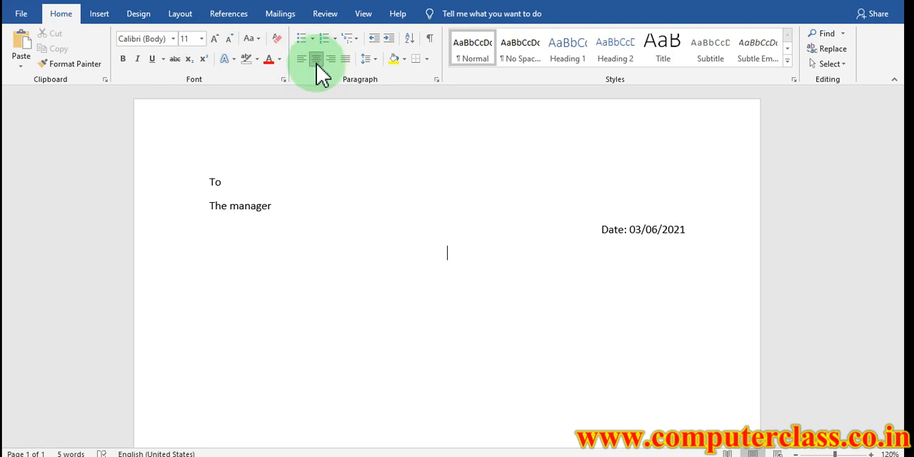
pyautogui.write('Sub-')
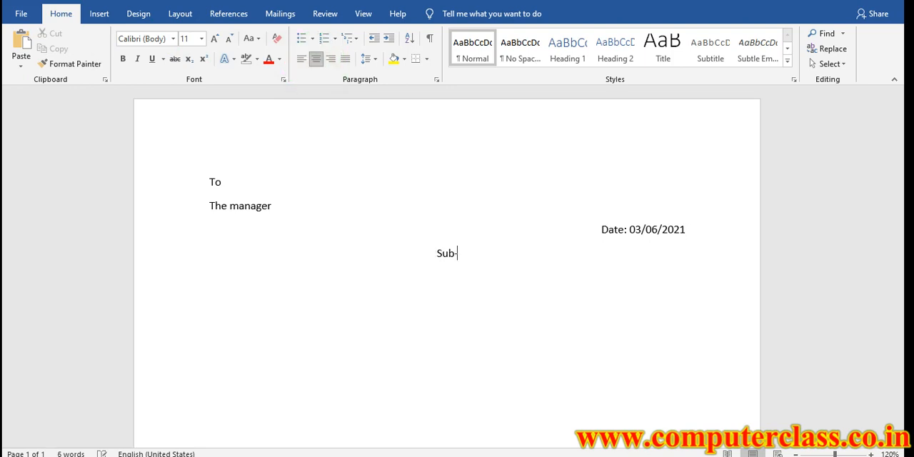
pyautogui.write(': Request for le')
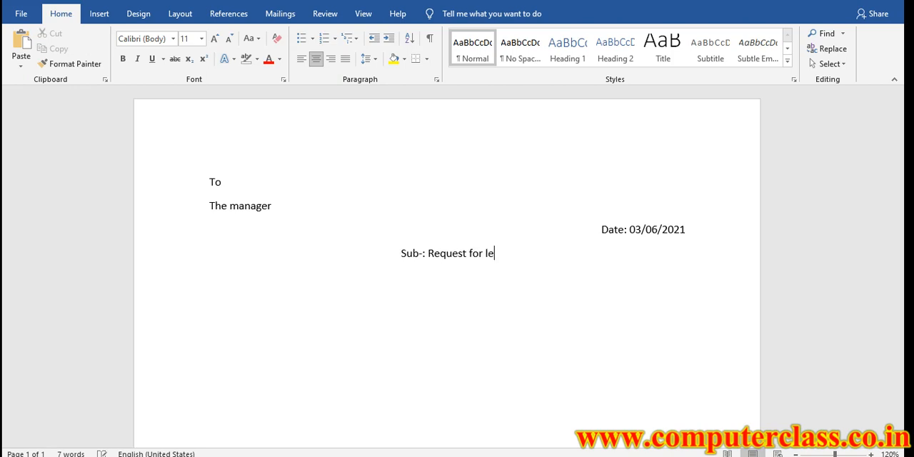
pyautogui.write('ave application')
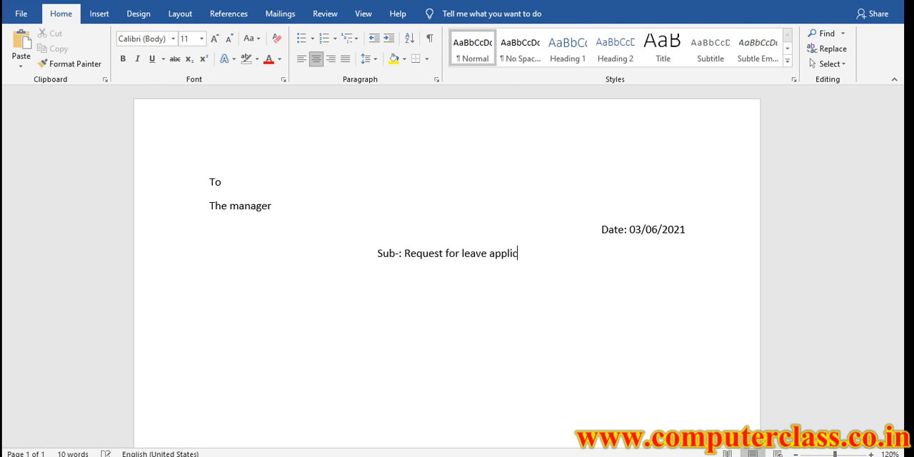
pyautogui.press('Return')
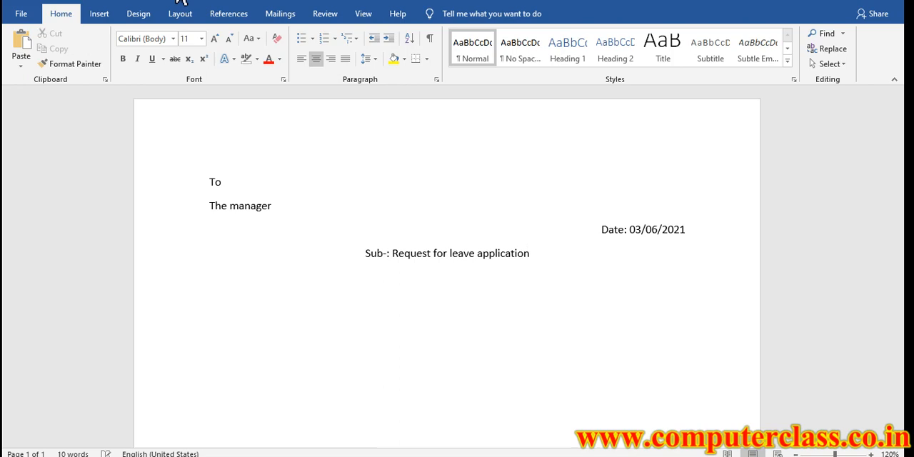
# Add the left-aligned salutation "Sir," below the subject line
pyautogui.click(302, 60)
pyautogui.write('Sir,')
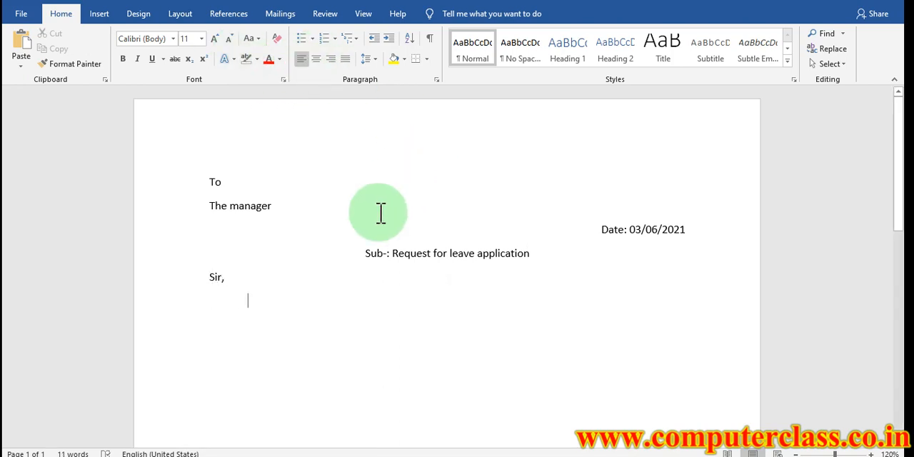
# Left-align all five letter lines, then restore the right-aligned date and the centered subject line
pyautogui.moveTo(175, 193); pyautogui.dragTo(164, 286)
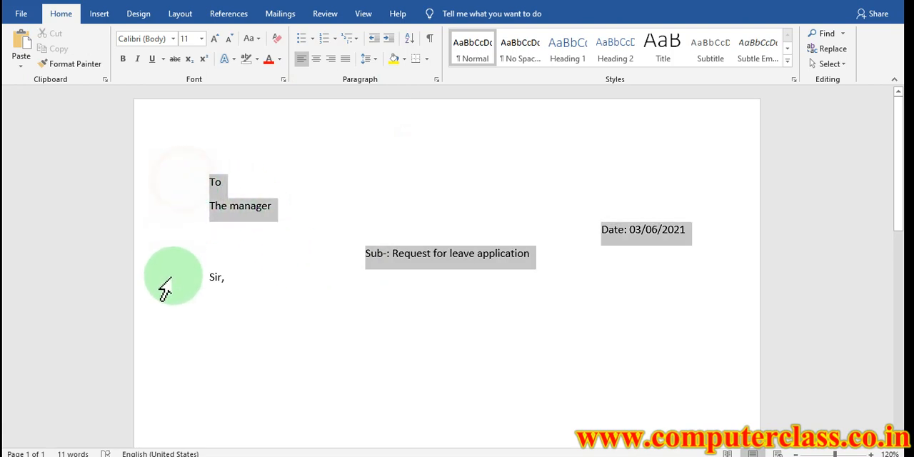
pyautogui.click(301, 62)
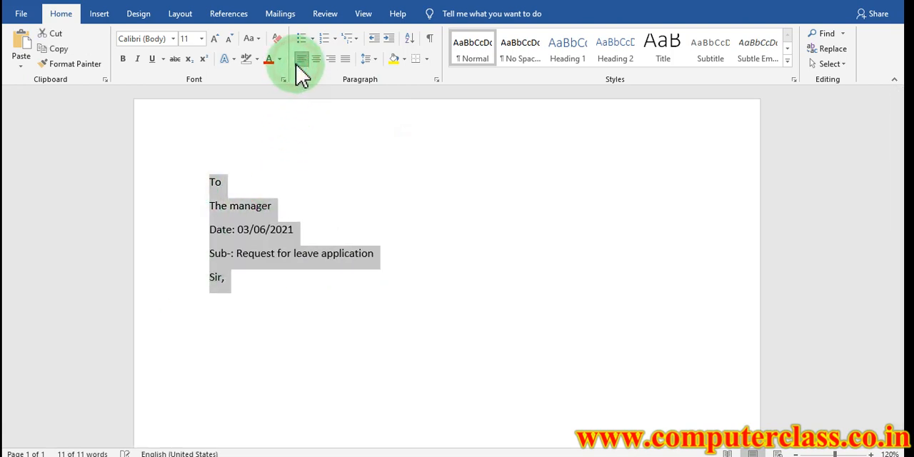
pyautogui.click(194, 234)
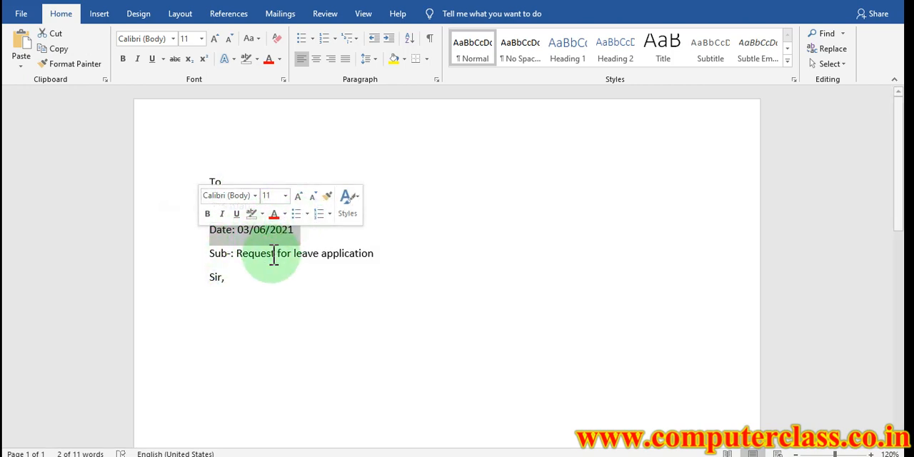
pyautogui.click(333, 62)
pyautogui.click(162, 255)
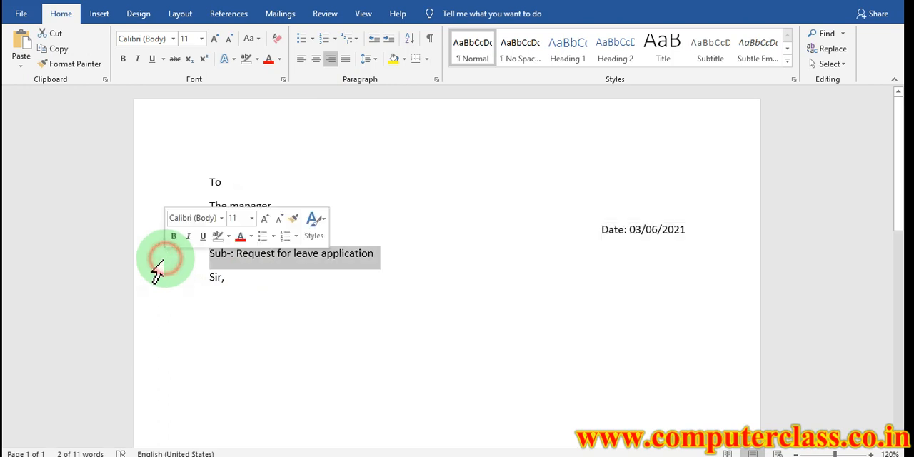
pyautogui.click(315, 60)
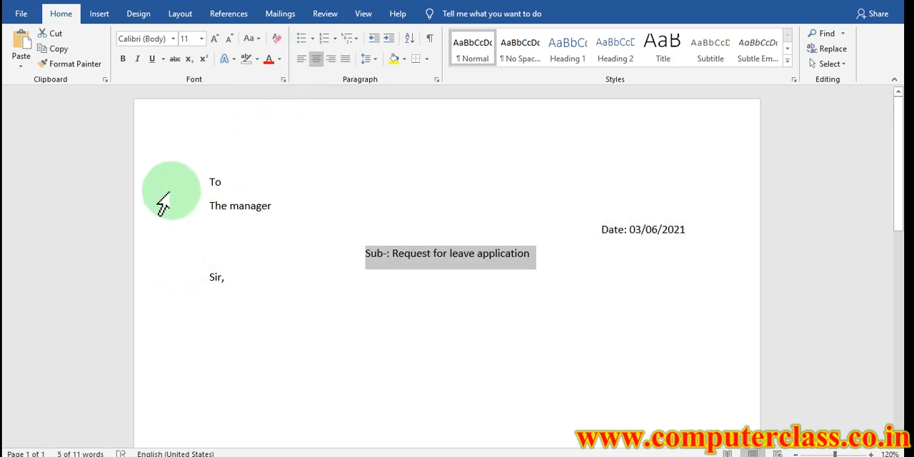
# Try right and center alignment on all five letter lines, then left-align them
pyautogui.moveTo(170, 181); pyautogui.dragTo(178, 286)
pyautogui.click(330, 60)
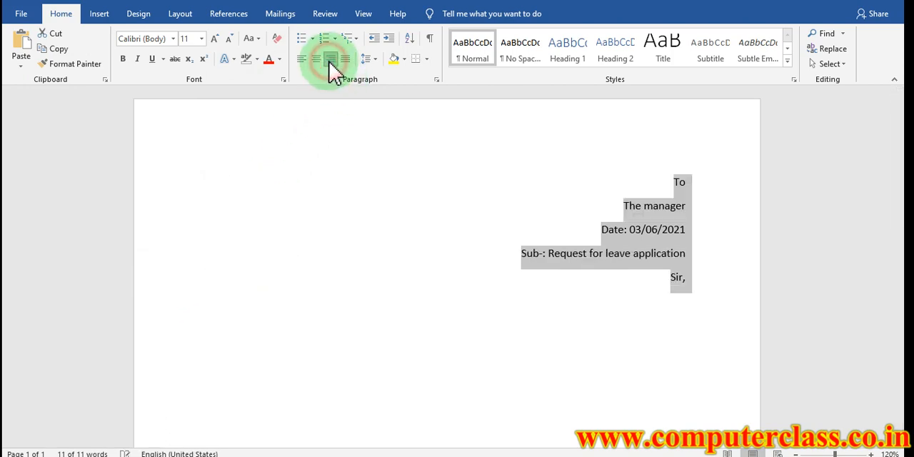
pyautogui.click(315, 60)
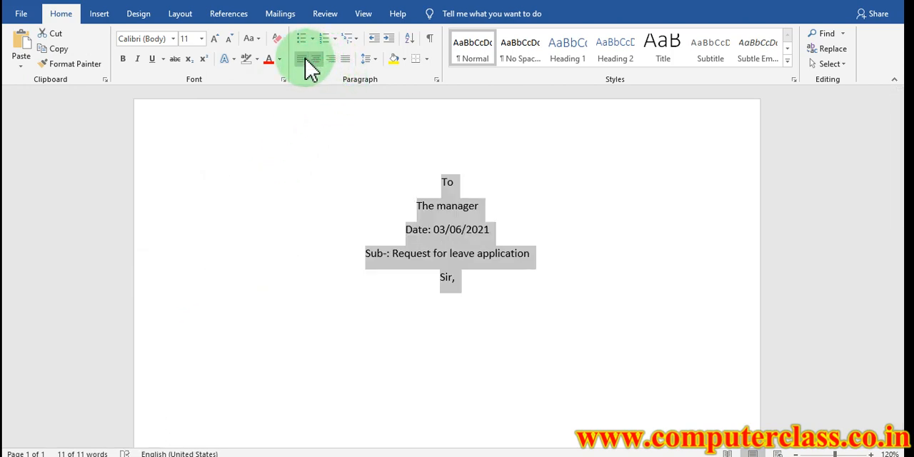
pyautogui.click(301, 60)
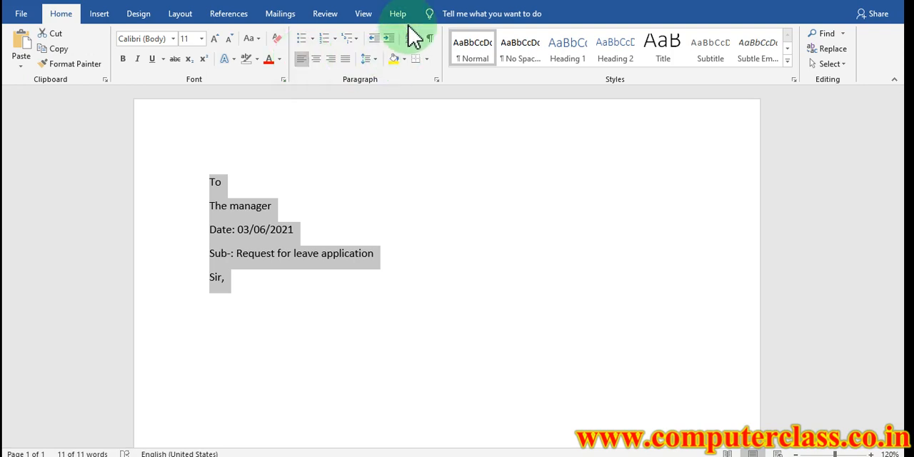
# Increase the indent of all five letter lines, then decrease it back to the left margin
pyautogui.click(388, 37)
pyautogui.click(388, 37)
pyautogui.click(388, 37)
pyautogui.click(386, 37)
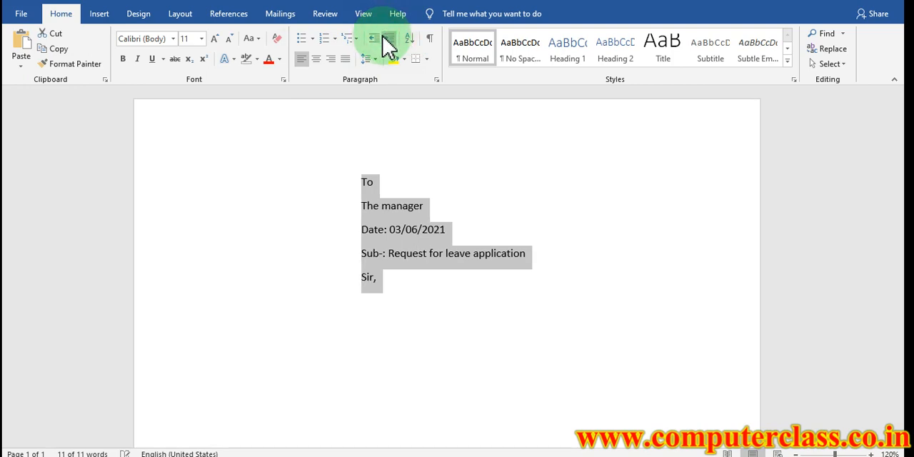
pyautogui.click(375, 37)
pyautogui.click(375, 37)
pyautogui.click(375, 37)
pyautogui.click(375, 37)
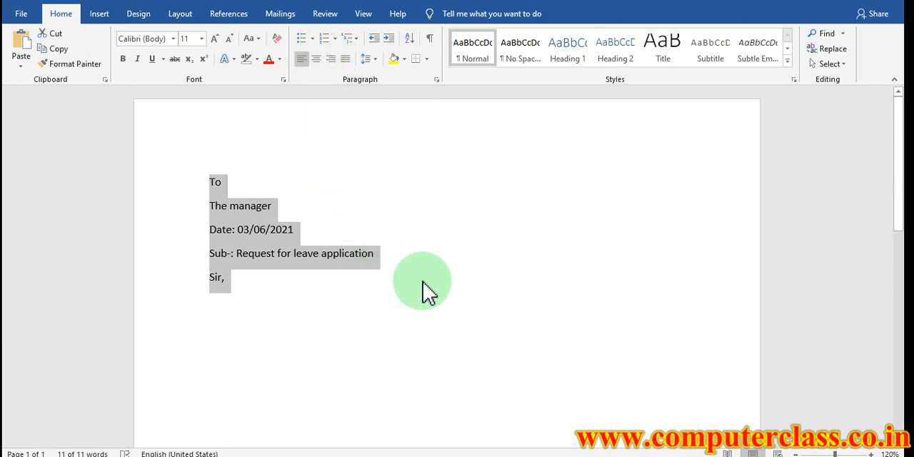
# Insert sample paragraphs below "Sir," with the =rand() function
pyautogui.click(263, 288)
pyautogui.press('Return')
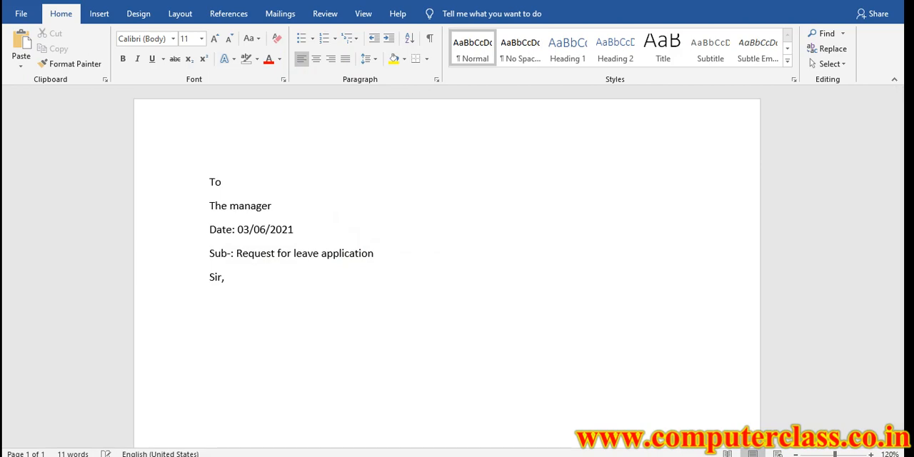
pyautogui.write('=rand()')
pyautogui.press('Return')
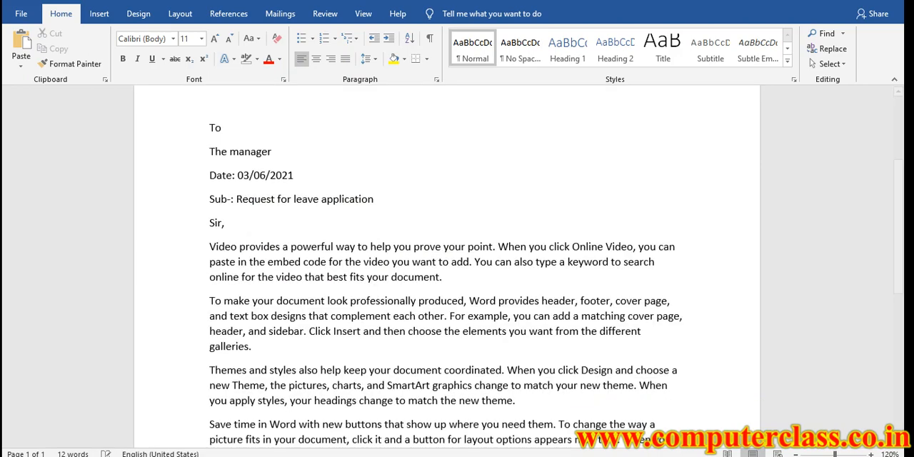
# Select all five sample paragraphs below "Sir," and justify them
pyautogui.moveTo(390, 407)
pyautogui.mouseDown()
pyautogui.moveTo(168, 120)
pyautogui.moveTo(302, 307)
pyautogui.moveTo(398, 388)
pyautogui.moveTo(398, 401)
pyautogui.mouseUp()
pyautogui.click(250, 205)
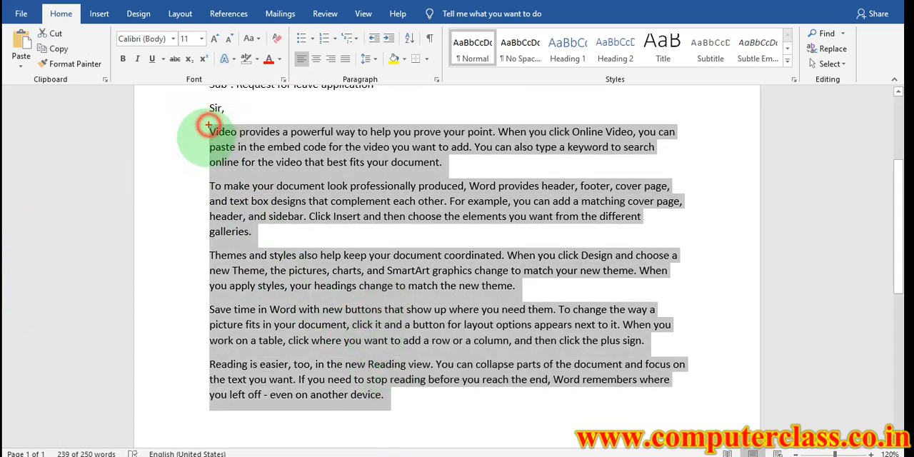
pyautogui.moveTo(208, 126); pyautogui.dragTo(208, 399)
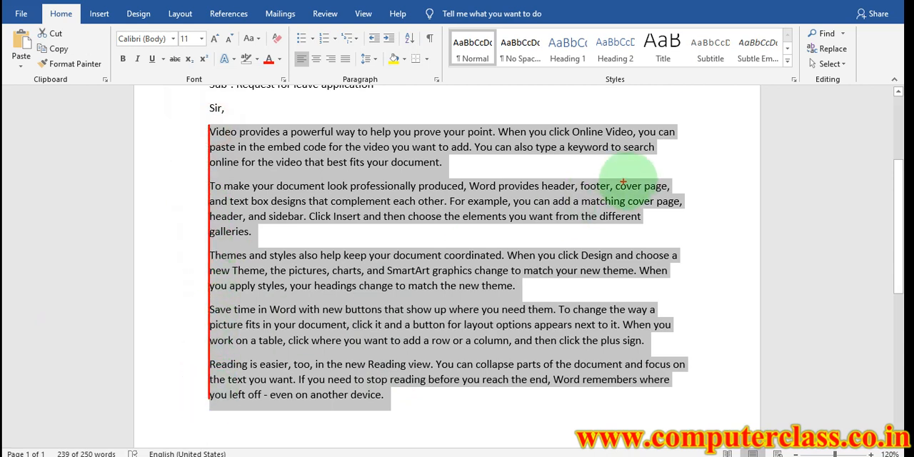
pyautogui.moveTo(673, 122); pyautogui.dragTo(680, 395)
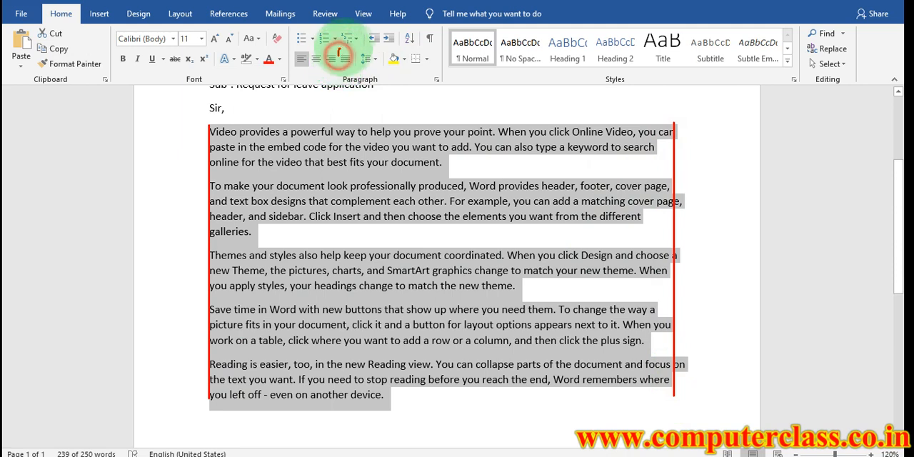
pyautogui.moveTo(339, 56)
pyautogui.mouseDown()
pyautogui.moveTo(353, 71)
pyautogui.moveTo(649, 166)
pyautogui.moveTo(652, 177)
pyautogui.mouseUp()
pyautogui.press('Escape')
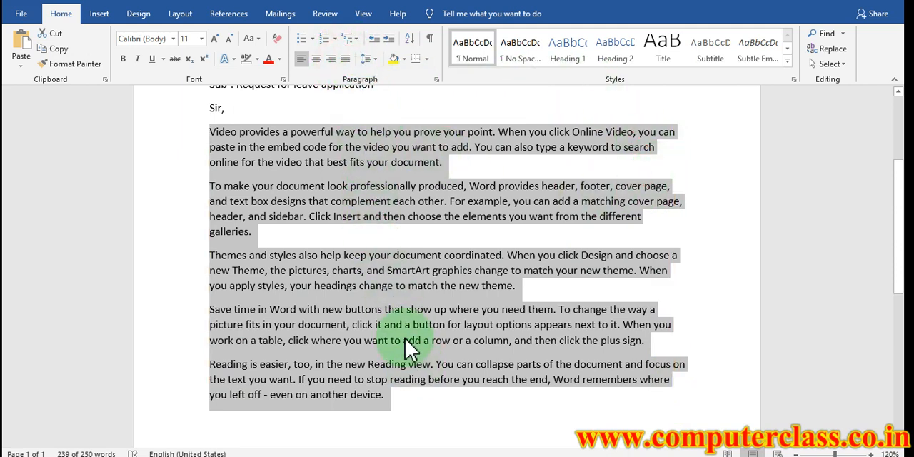
pyautogui.click(346, 60)
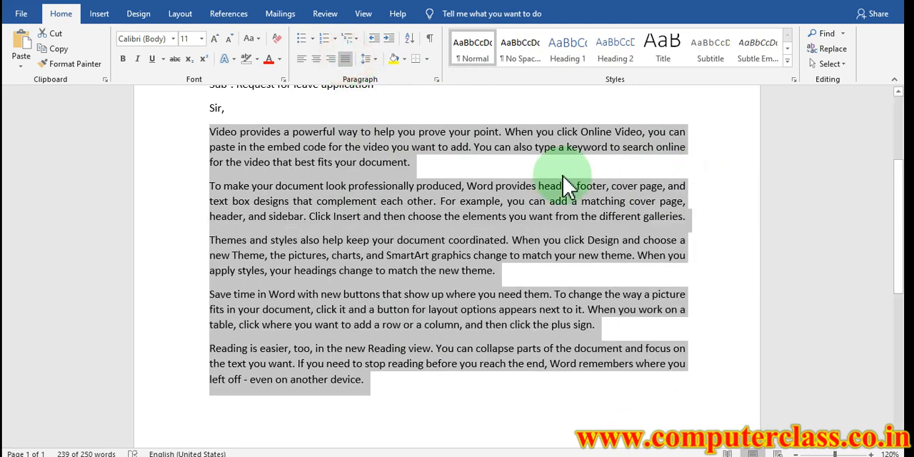
pyautogui.hotkey('ctrl', '2')
pyautogui.moveTo(690, 130)
pyautogui.mouseDown()
pyautogui.moveTo(706, 334)
pyautogui.moveTo(696, 379)
pyautogui.mouseUp()
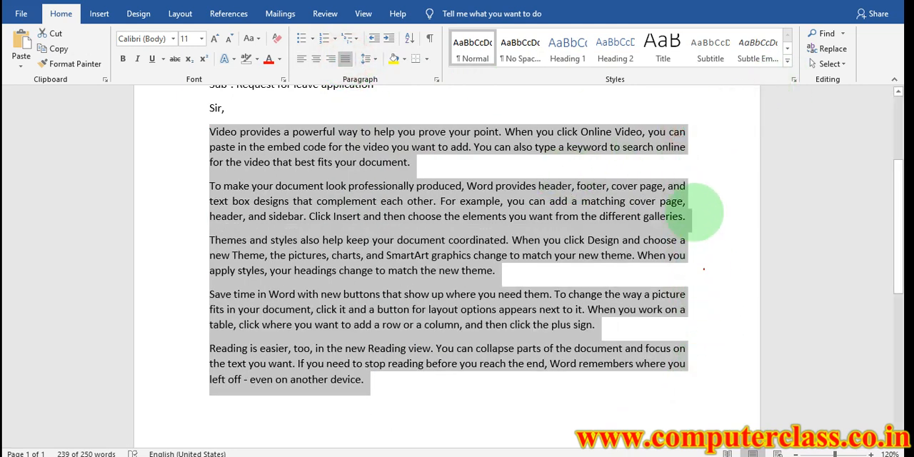
pyautogui.moveTo(691, 125); pyautogui.dragTo(690, 373)
pyautogui.press('Escape')
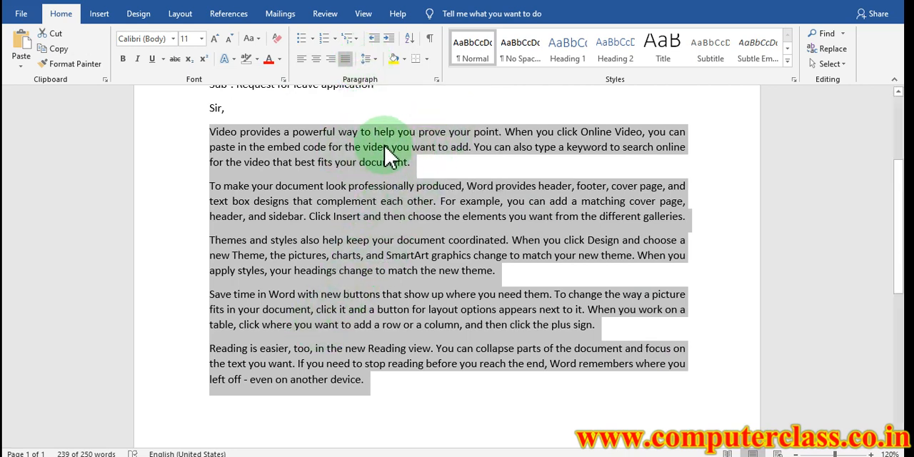
# Try a line spacing of 2.0 on the justified sample paragraphs
pyautogui.click(372, 60)
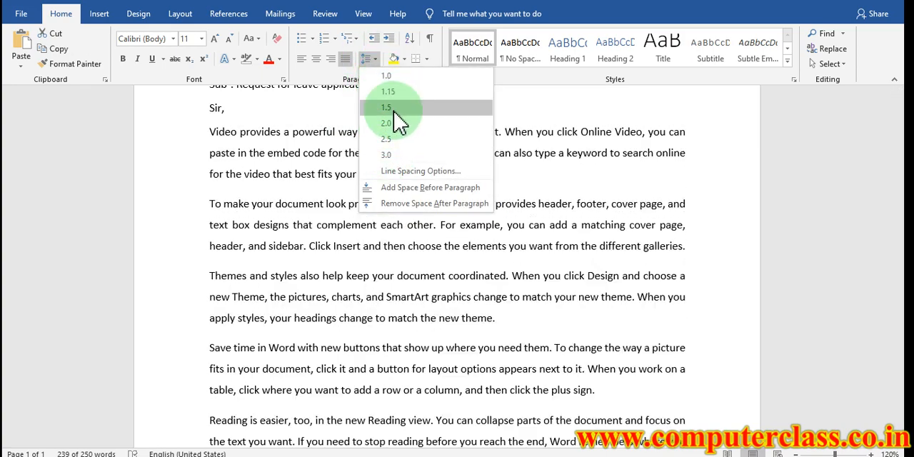
pyautogui.click(386, 122)
# Apply the No Spacing style to the five sample paragraphs and justify them again
pyautogui.click(534, 62)
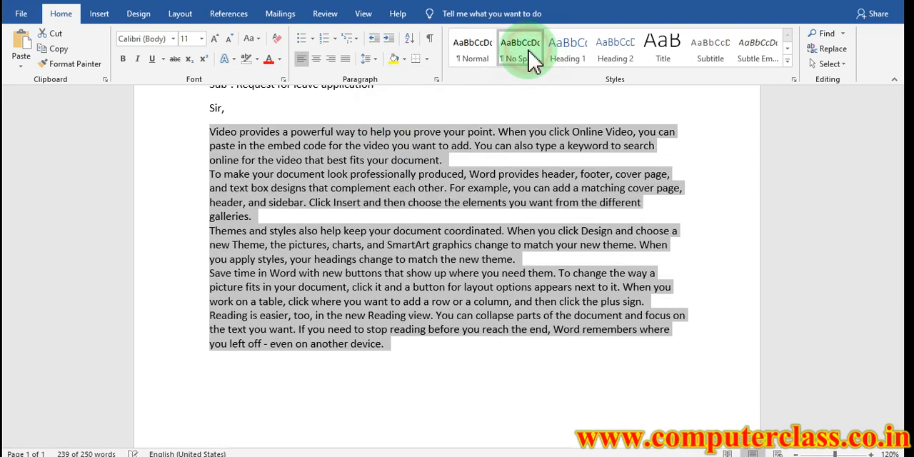
pyautogui.click(346, 58)
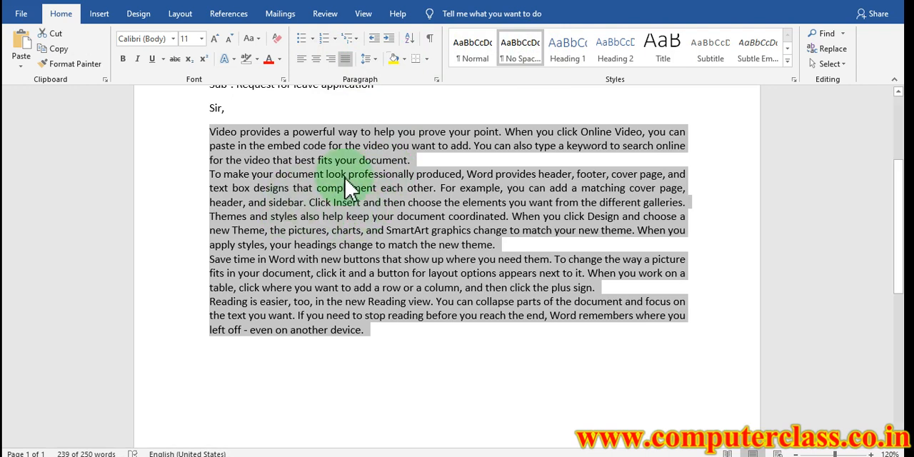
# Set the line spacing of the No Spacing sample paragraphs to 2.0, then return it to 1.0
pyautogui.click(370, 60)
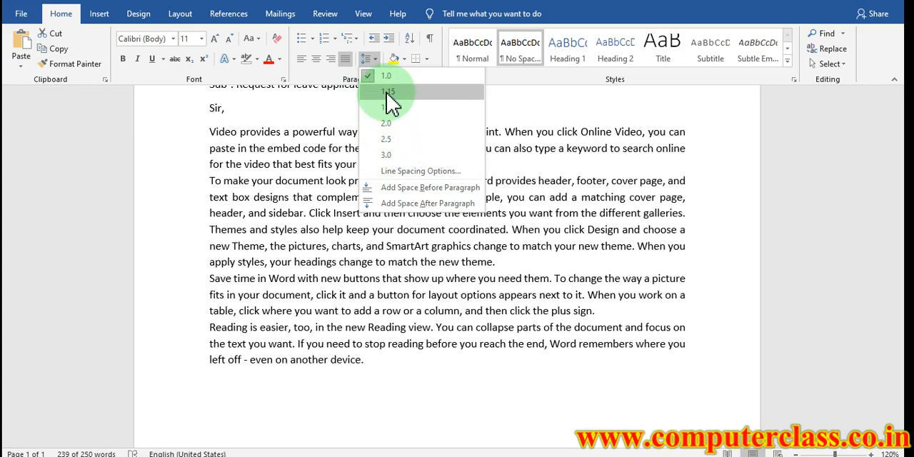
pyautogui.click(387, 127)
pyautogui.scroll(-3, 422, 276)
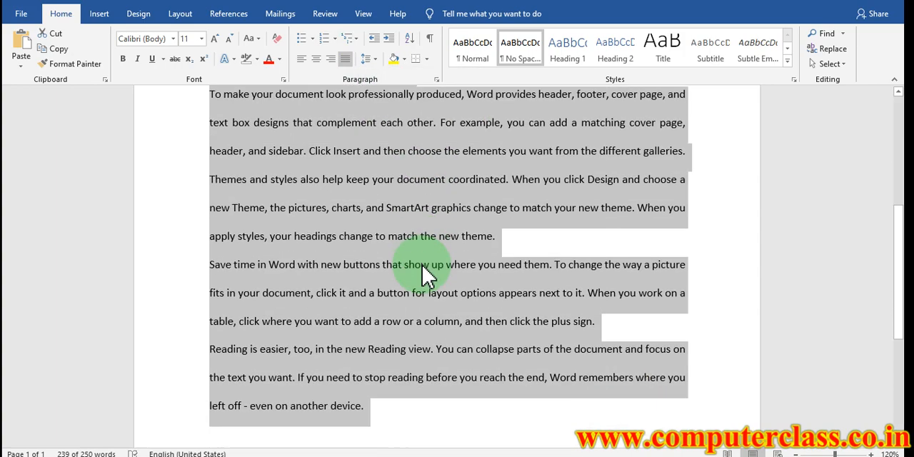
pyautogui.scroll(4, 424, 276)
pyautogui.scroll(3, 424, 266)
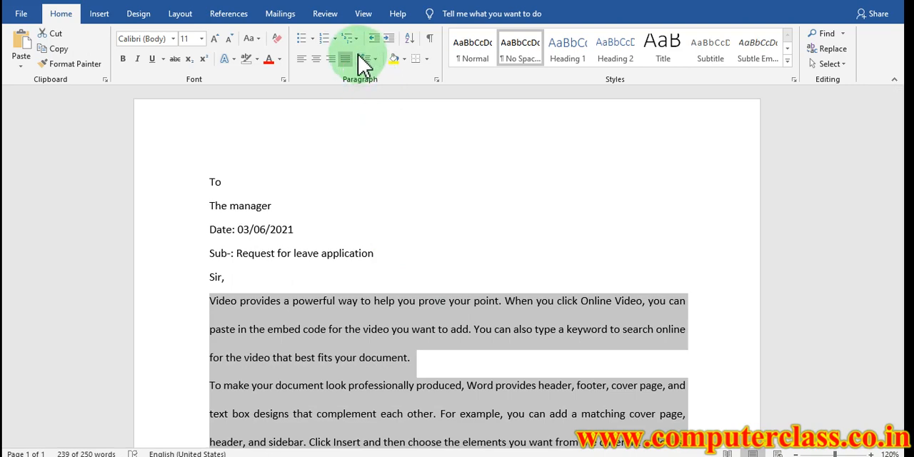
pyautogui.click(372, 62)
pyautogui.click(380, 86)
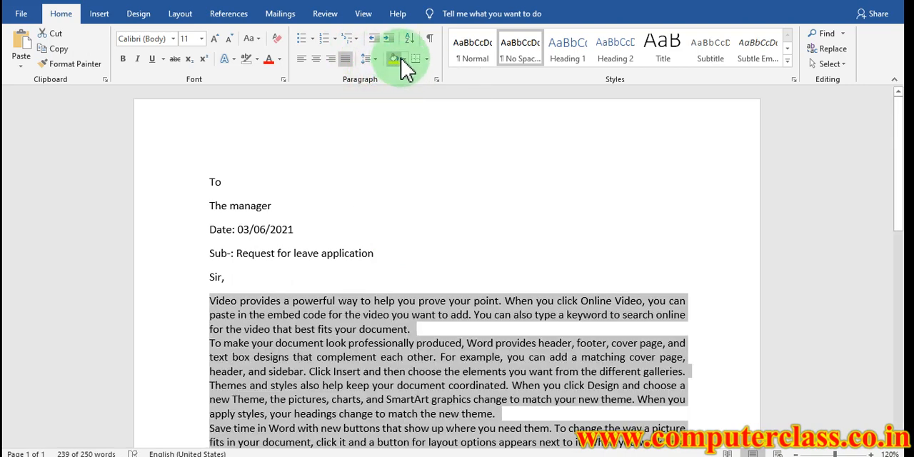
# Shade all sample paragraphs yellow, then shade the last two paragraphs light blue
pyautogui.click(404, 60)
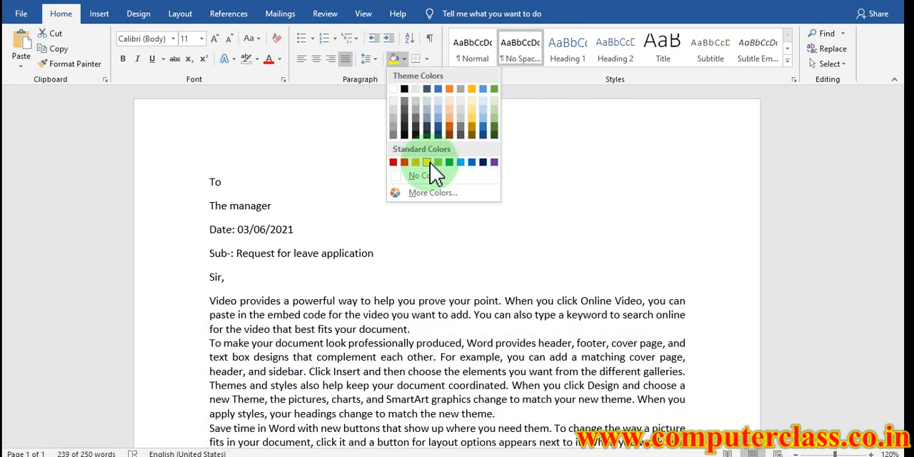
pyautogui.click(430, 163)
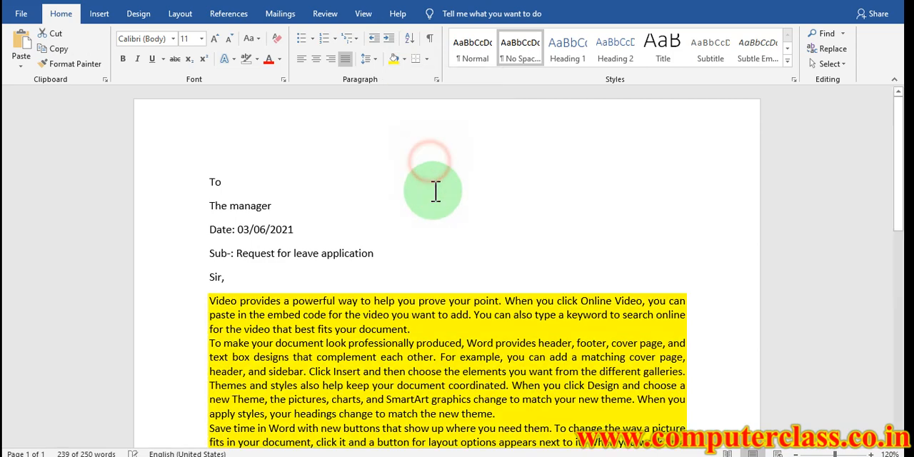
pyautogui.scroll(-3, 449, 302)
pyautogui.moveTo(378, 343); pyautogui.dragTo(193, 275)
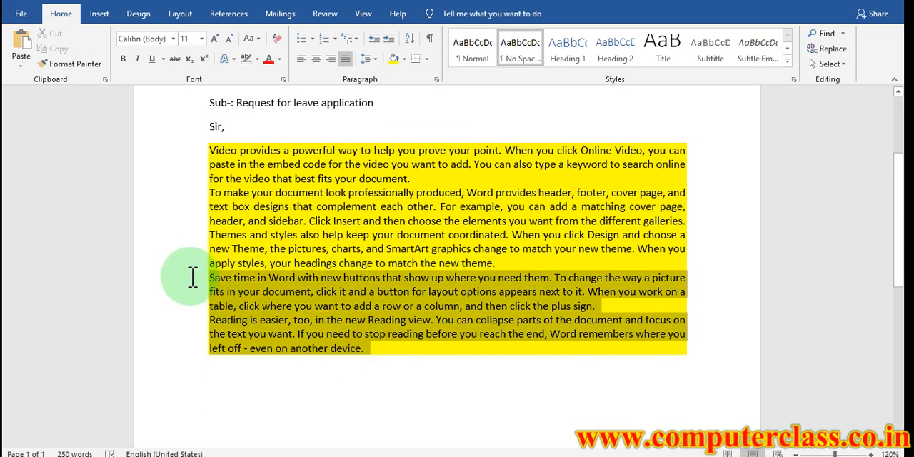
pyautogui.click(404, 61)
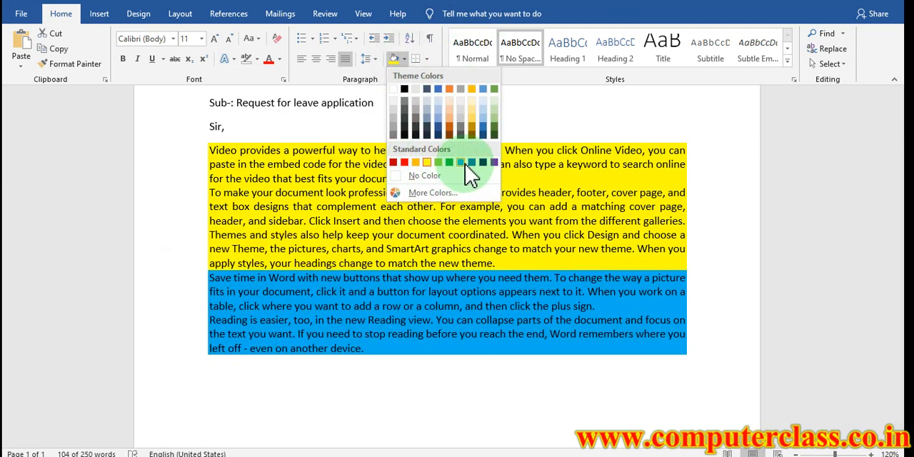
pyautogui.click(463, 163)
# Remove the yellow and blue shading from all five sample paragraphs by setting it to No Color
pyautogui.click(448, 264)
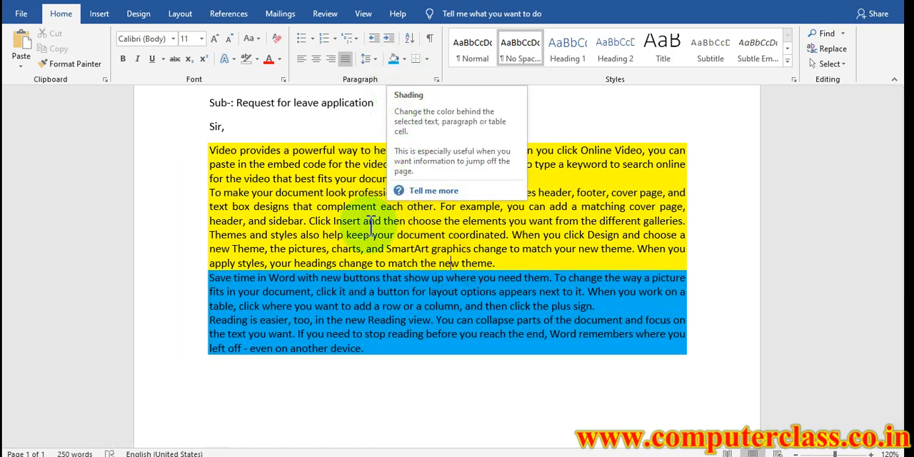
pyautogui.moveTo(386, 355)
pyautogui.mouseDown()
pyautogui.moveTo(239, 207)
pyautogui.moveTo(227, 147)
pyautogui.mouseUp()
pyautogui.click(405, 60)
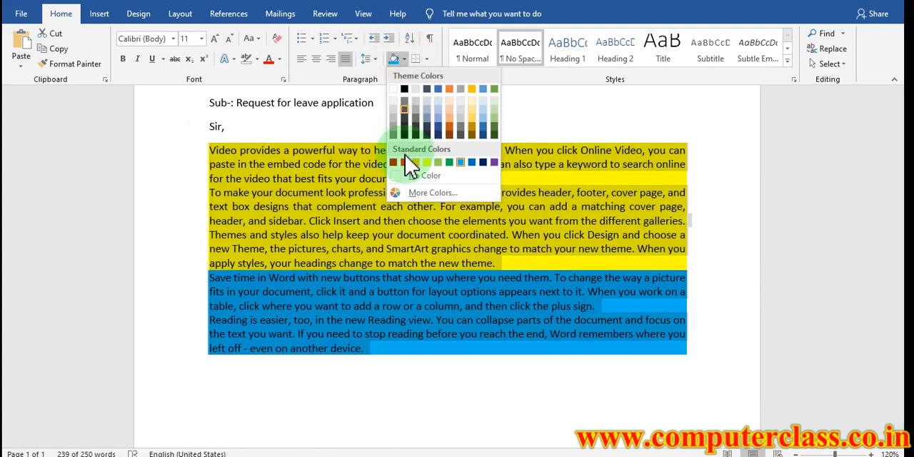
pyautogui.click(408, 178)
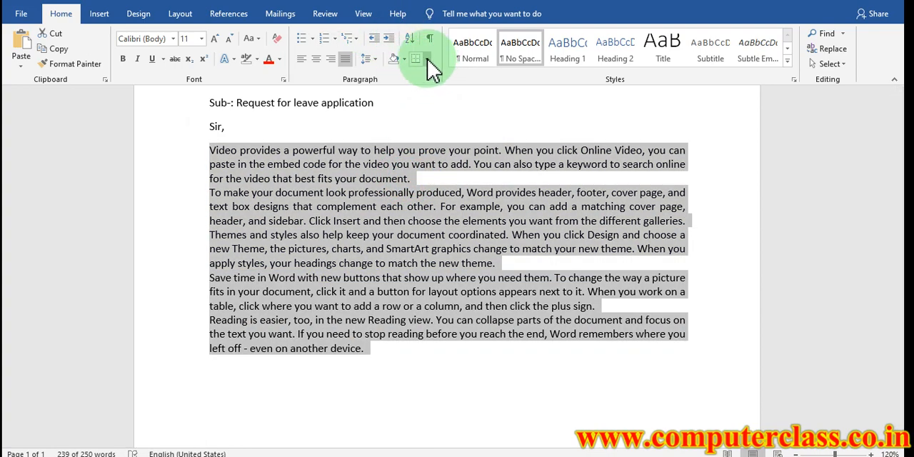
# Try an inside vertical border on the five sample paragraphs, then set them back to No Border
pyautogui.click(428, 62)
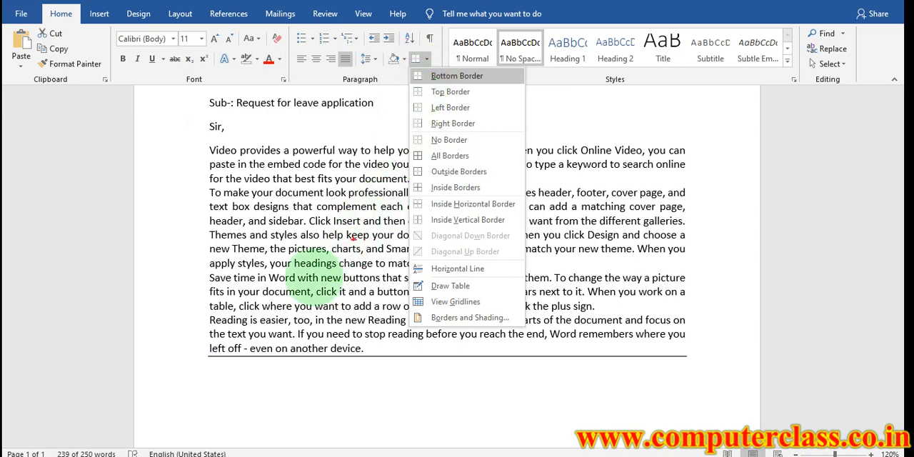
pyautogui.moveTo(286, 364)
pyautogui.mouseDown()
pyautogui.moveTo(521, 387)
pyautogui.moveTo(536, 381)
pyautogui.mouseUp()
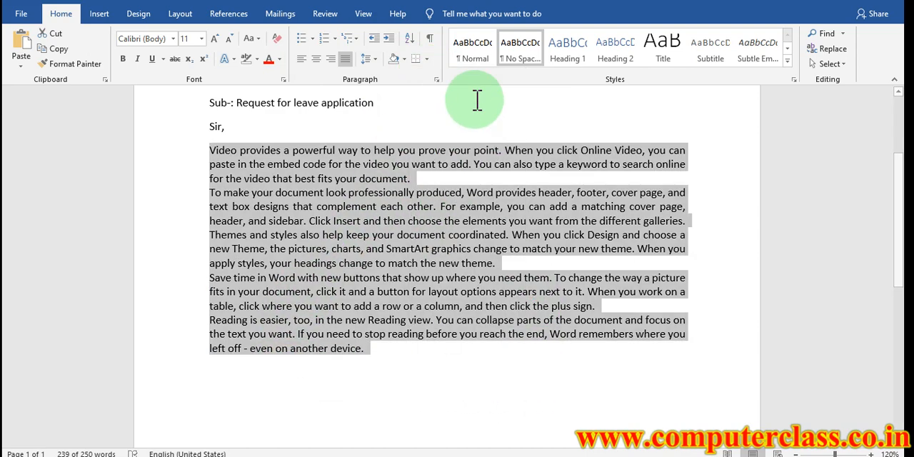
pyautogui.click(426, 60)
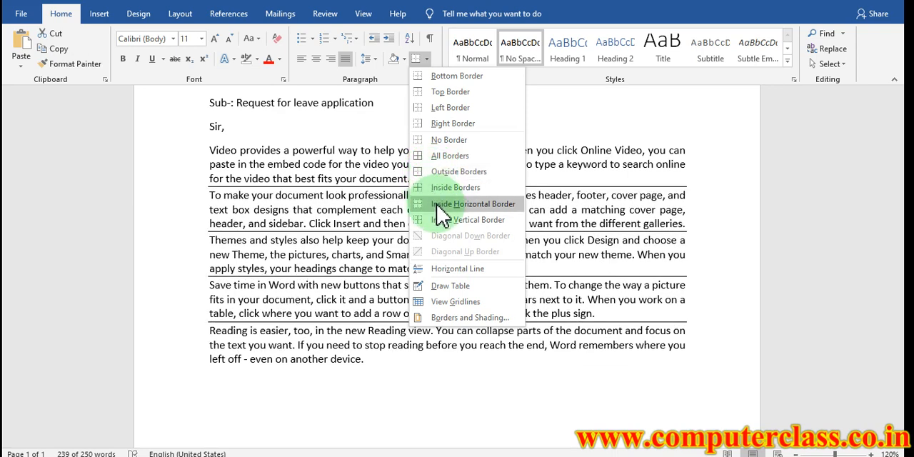
pyautogui.click(441, 221)
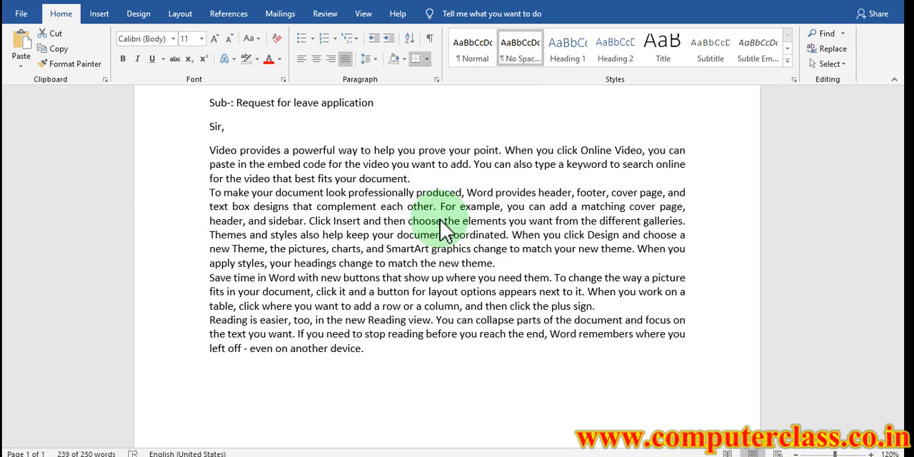
pyautogui.click(427, 60)
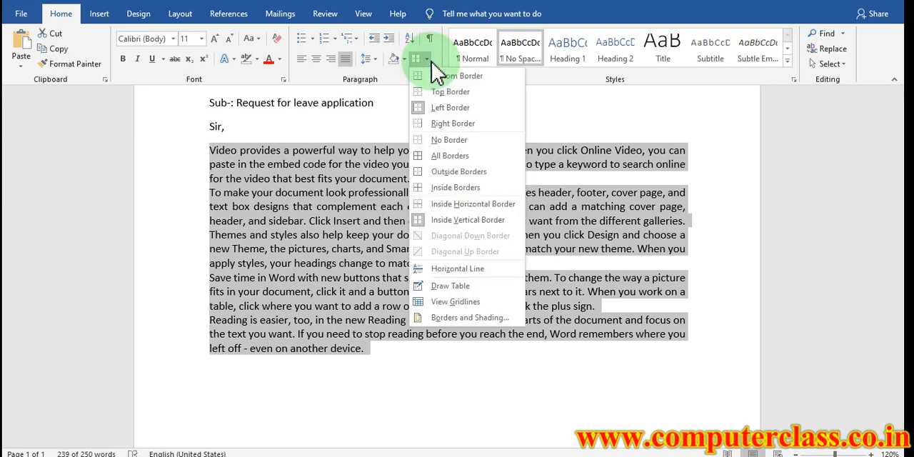
pyautogui.click(433, 140)
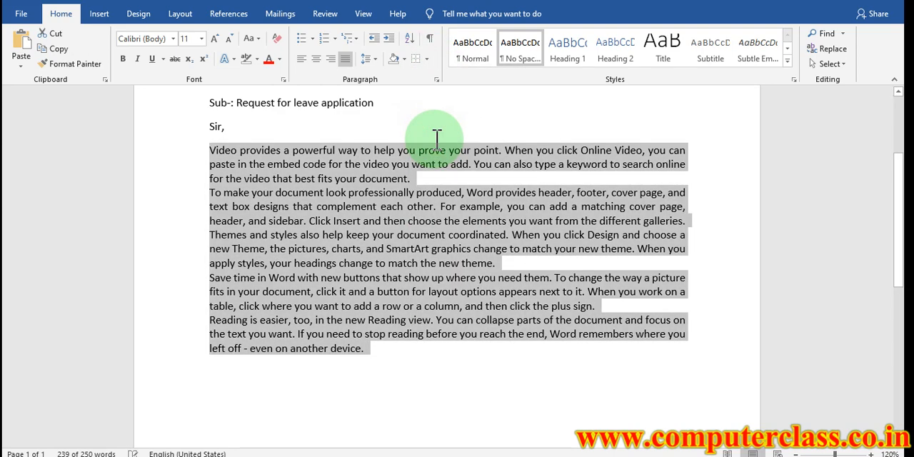
# Delete the whole letter and enter the numbers 345, 345, 34, 566, 45, 6, 756, 45, 5634, 5 and 677 on separate lines
pyautogui.scroll(3, 437, 137)
pyautogui.scroll(-1, 429, 136)
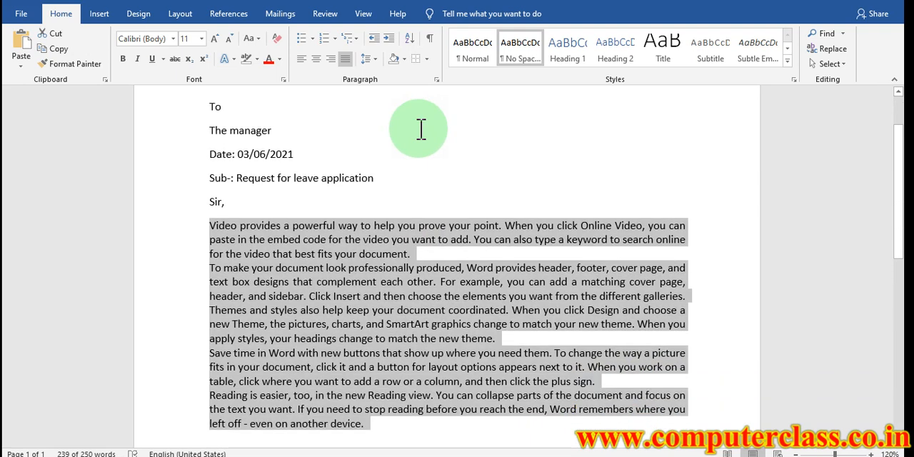
pyautogui.hotkey('ctrl', 'a')
pyautogui.press('Delete')
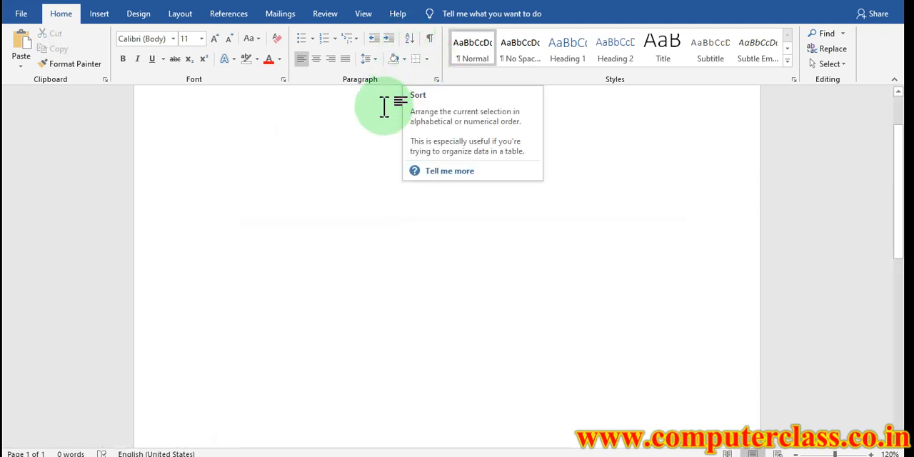
pyautogui.write('345')
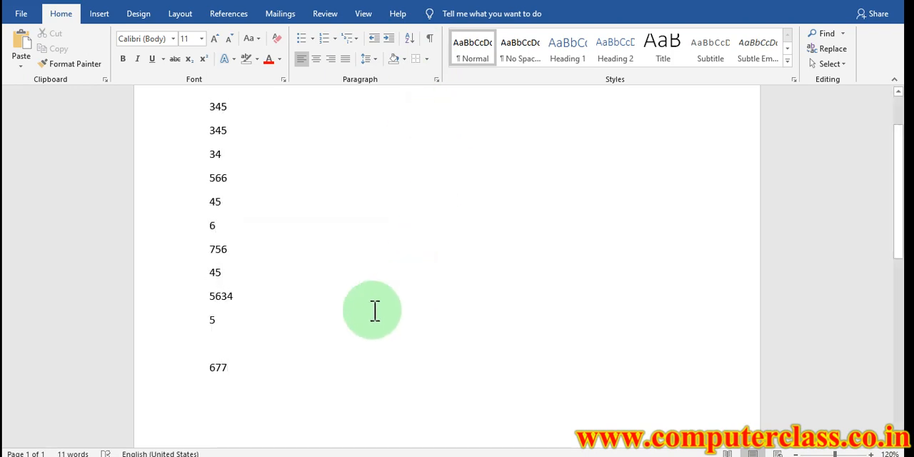
# Sort the number list by paragraphs with type Number in ascending order, without a header row
pyautogui.moveTo(267, 361); pyautogui.dragTo(164, 112)
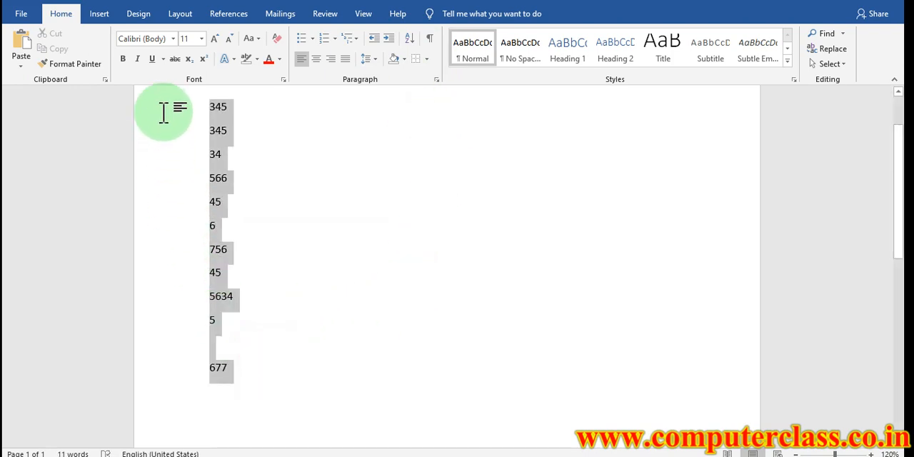
pyautogui.click(408, 39)
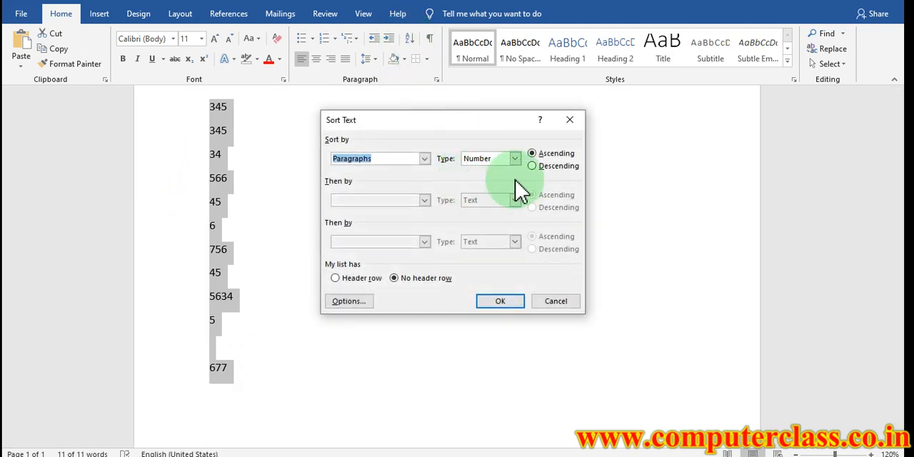
pyautogui.click(533, 154)
pyautogui.click(502, 303)
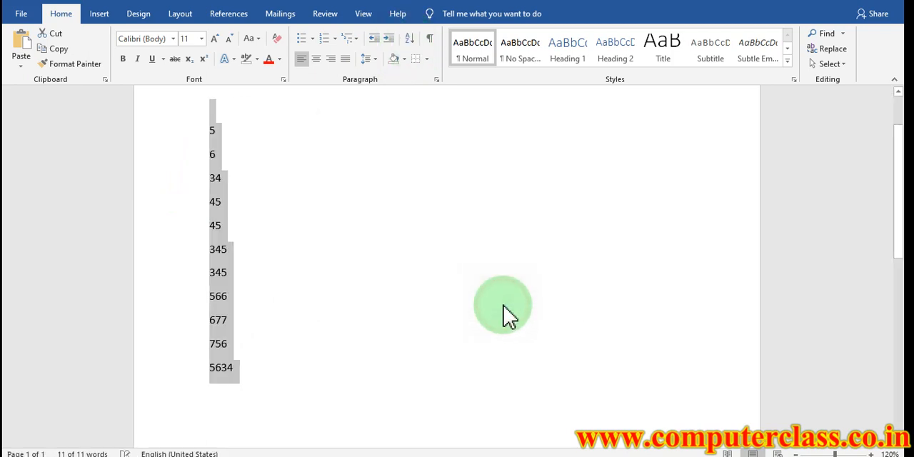
# Replace the numbers with the lines DSF, AREW, R, GFD, GR, GHJ, GHJGH, H, GKJ and YTUTY, and sort them in ascending order
pyautogui.press('Delete')
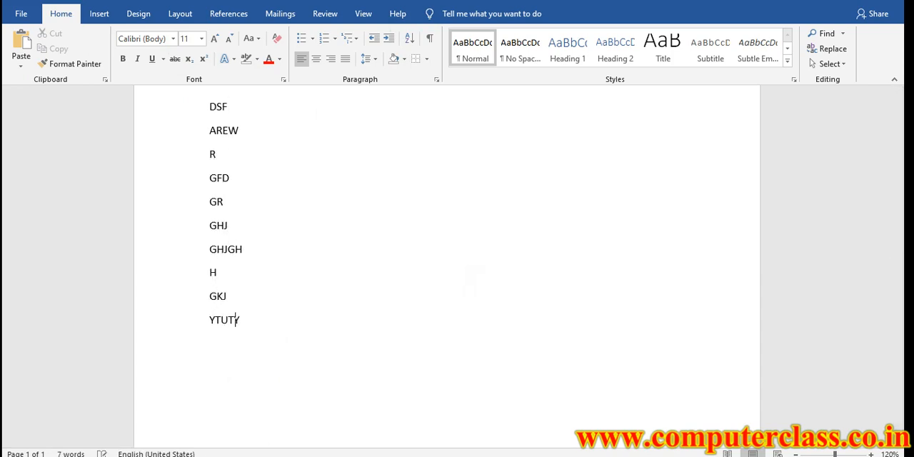
pyautogui.click(254, 321)
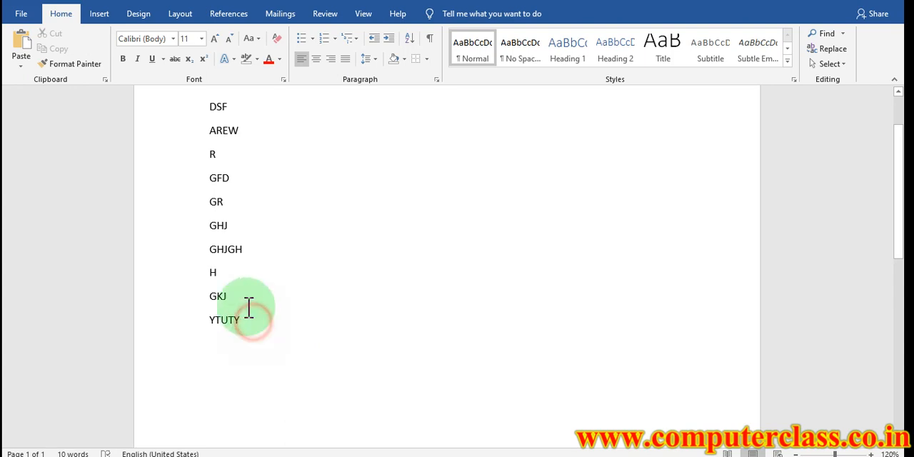
pyautogui.moveTo(249, 308); pyautogui.dragTo(195, 113)
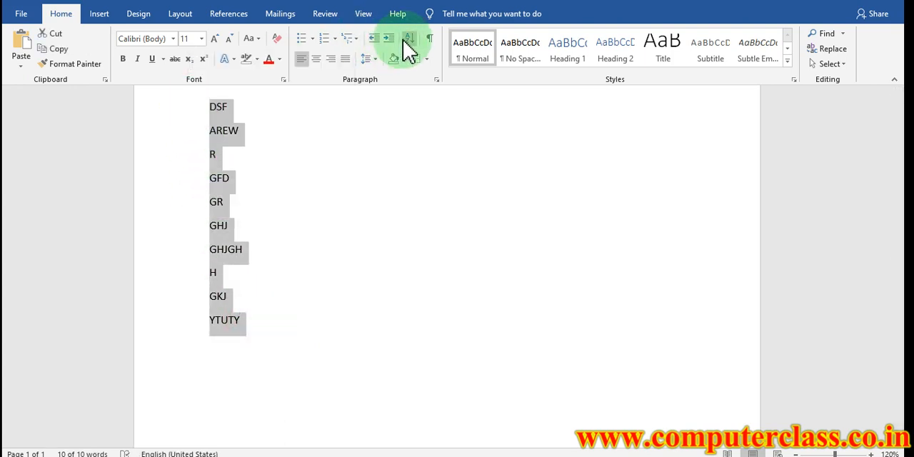
pyautogui.click(409, 38)
pyautogui.click(504, 301)
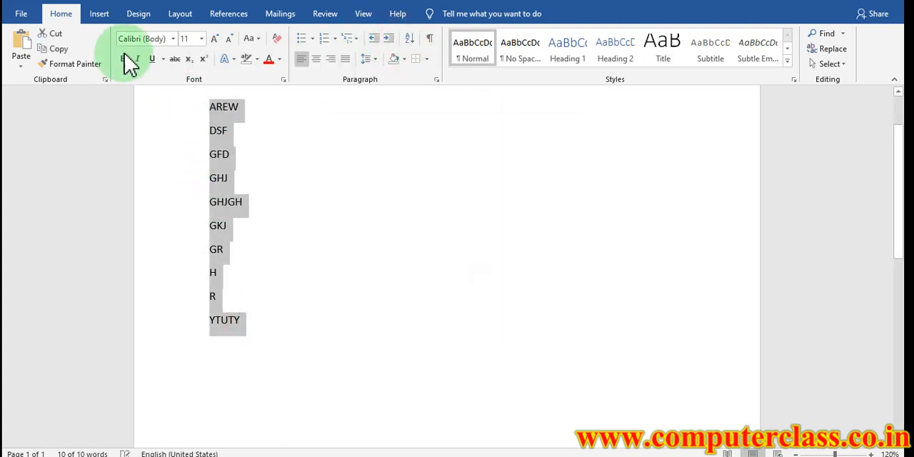
# Sort the ten text lines in descending order by paragraphs, then delete them from the document
pyautogui.click(407, 36)
pyautogui.click(533, 166)
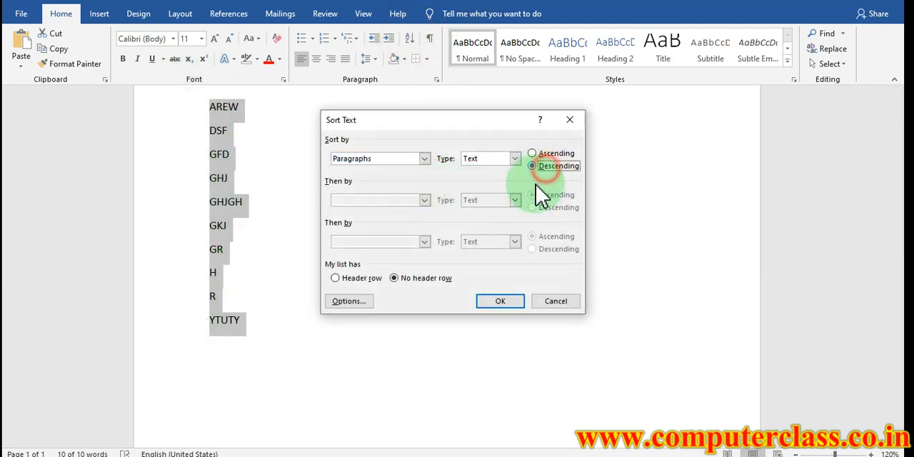
pyautogui.click(503, 301)
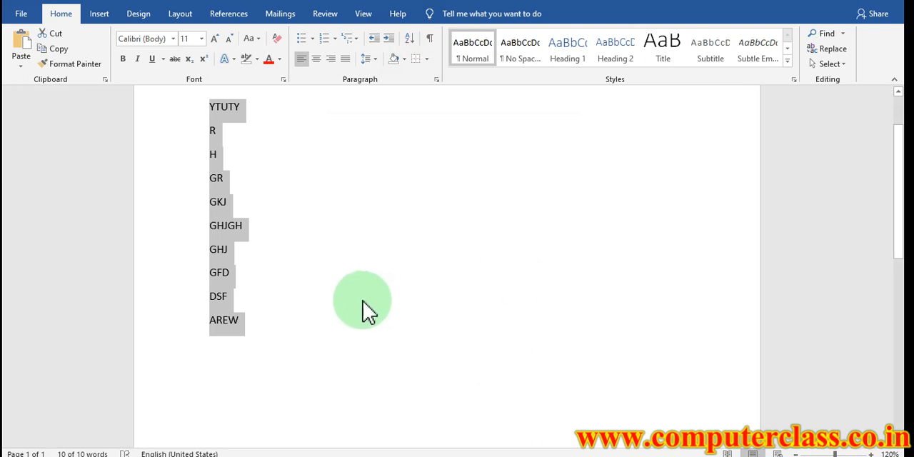
pyautogui.press('Delete')
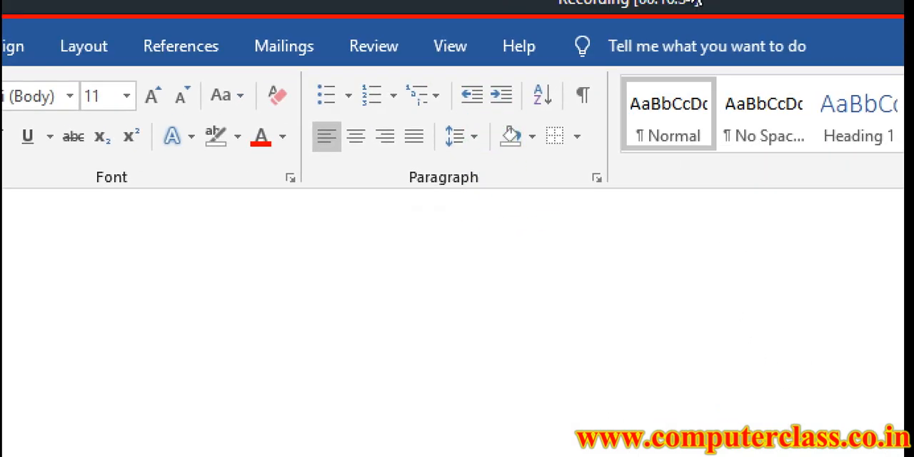
pyautogui.moveTo(295, 66)
pyautogui.mouseDown()
pyautogui.moveTo(347, 95)
pyautogui.moveTo(609, 187)
pyautogui.mouseUp()
pyautogui.moveTo(398, 160); pyautogui.dragTo(501, 188)
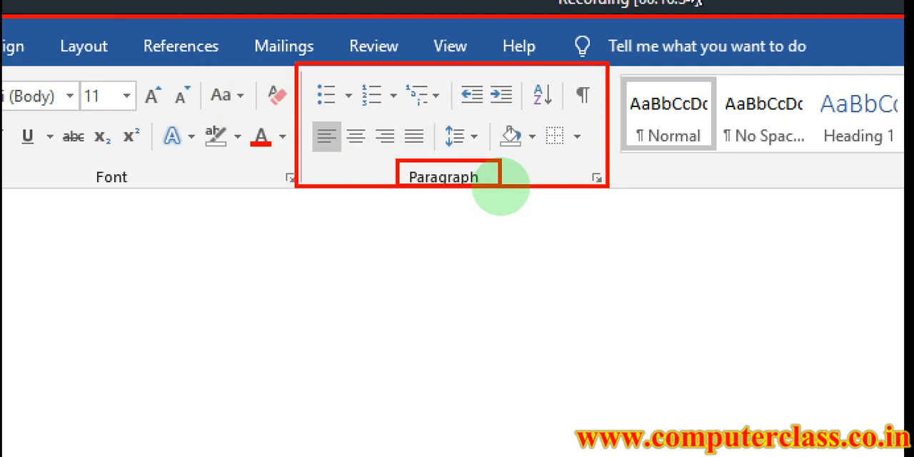
pyautogui.press('Escape')
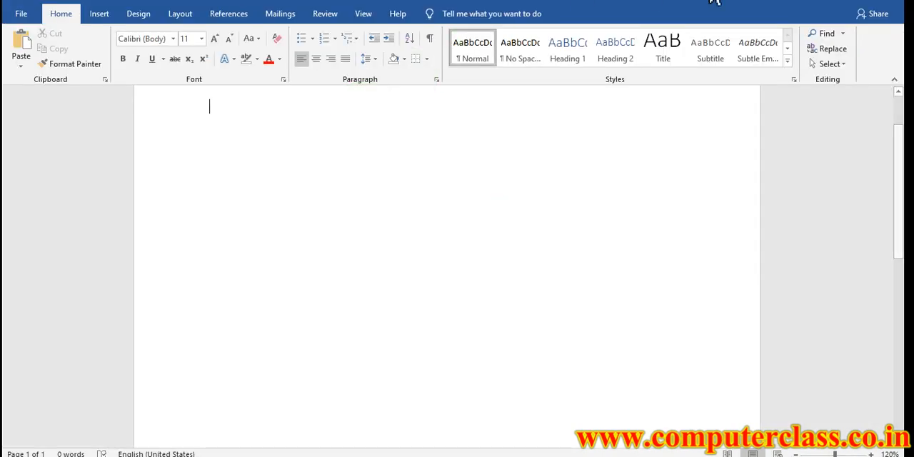